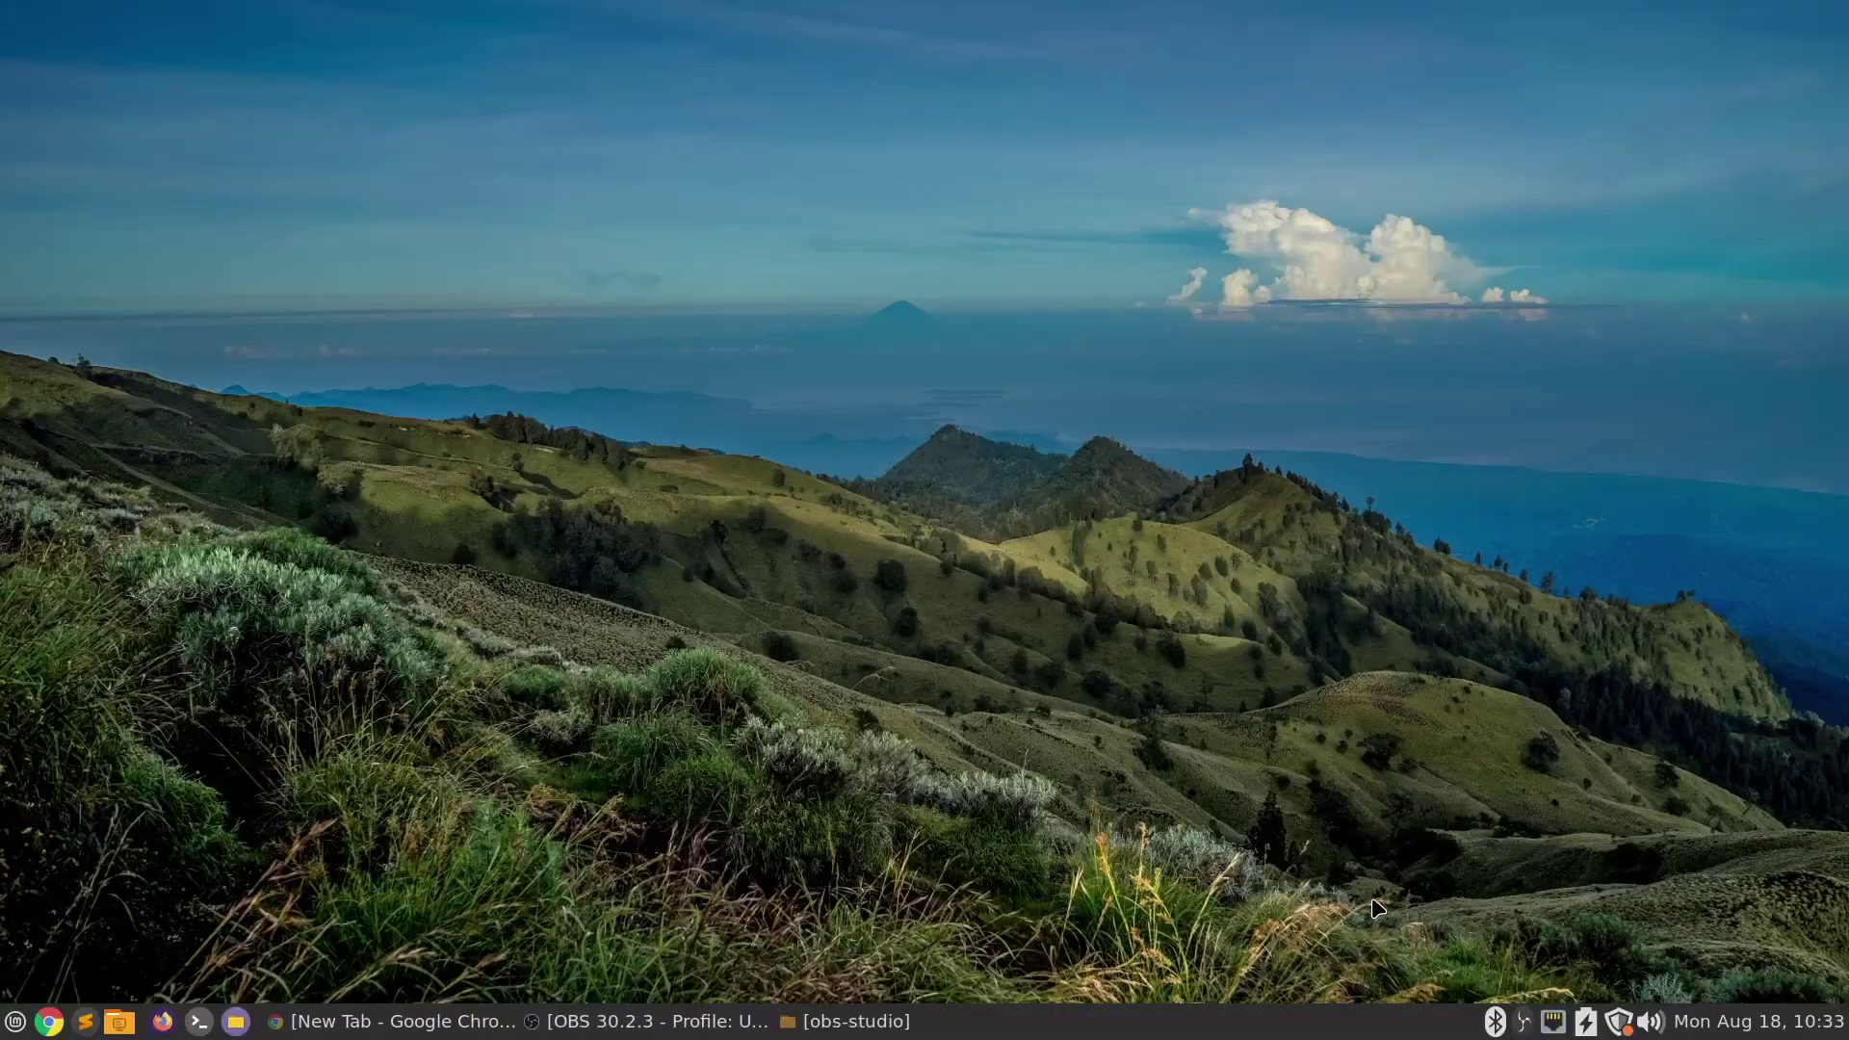
- Look through the network applet's Wi-Fi networks list, then close it
left_click(1553, 1022)
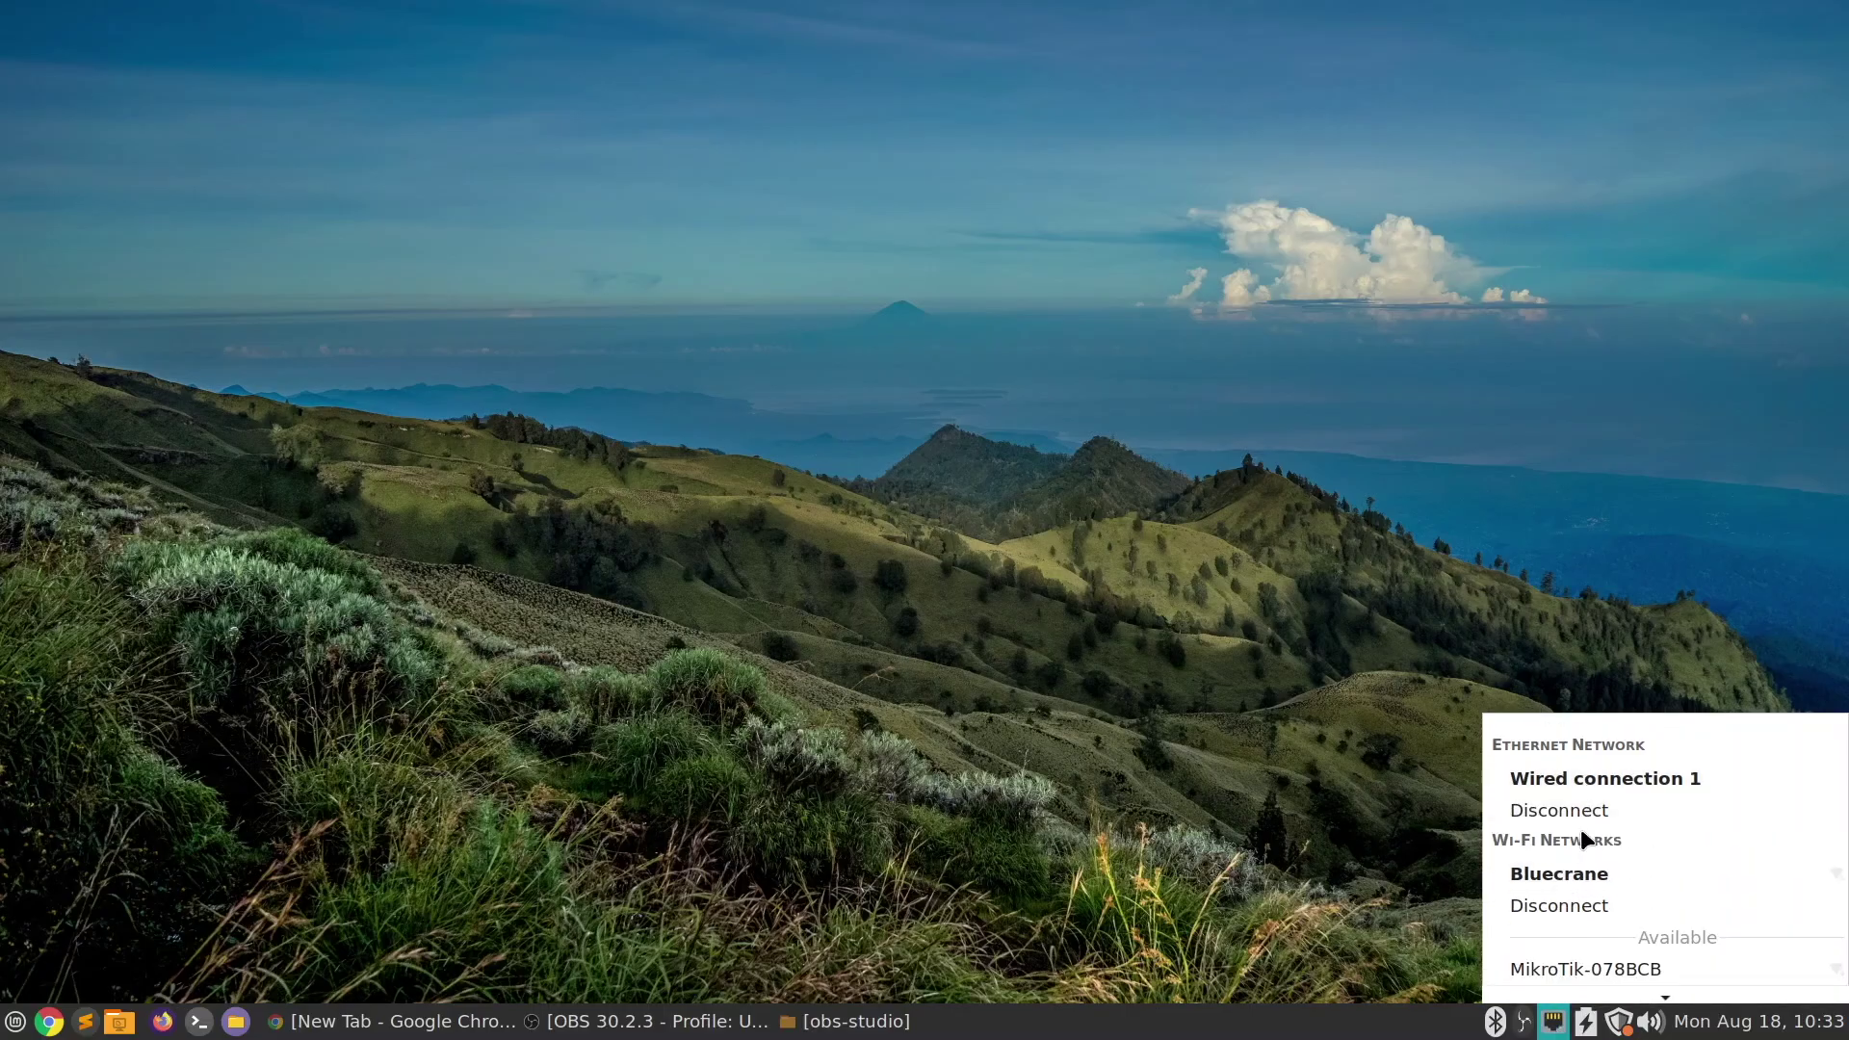
scroll(1582, 834, "down", 3)
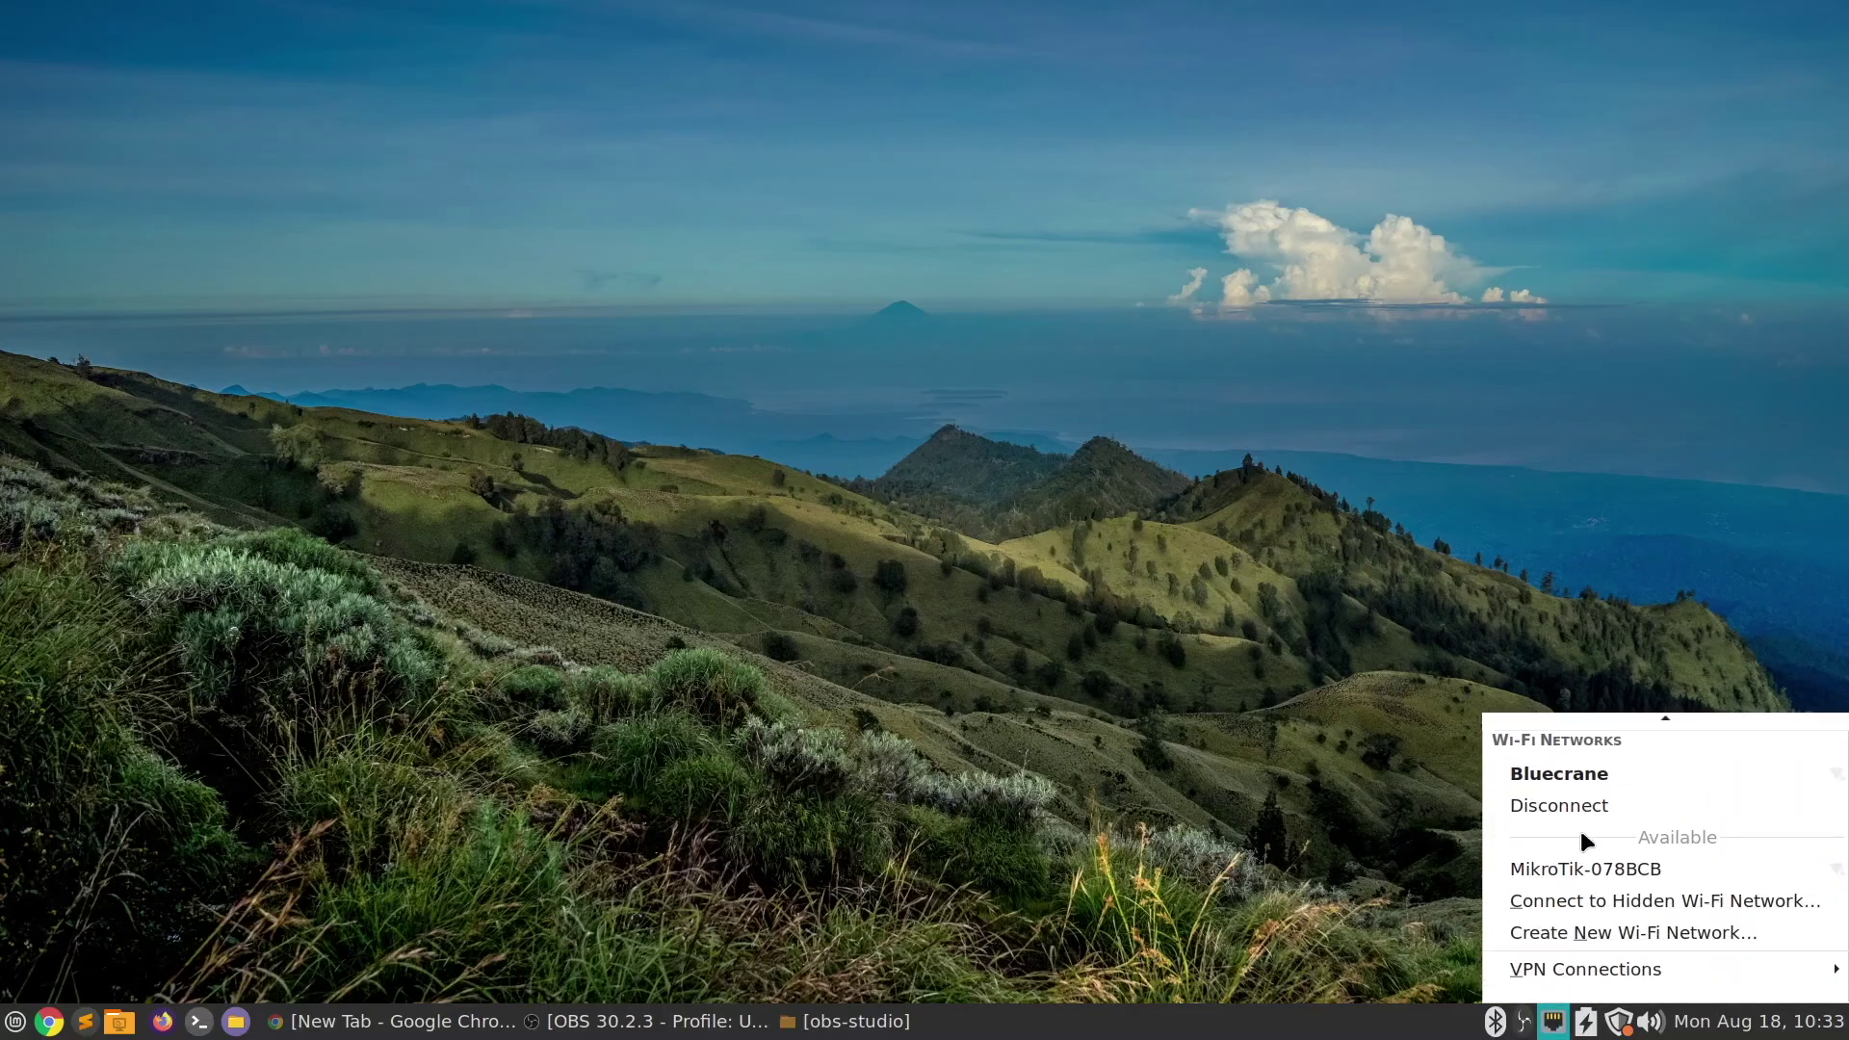
left_click(1552, 1023)
- Copy the default route 192.168.88.1 from Connection Information and return to Chrome
right_click(1552, 1023)
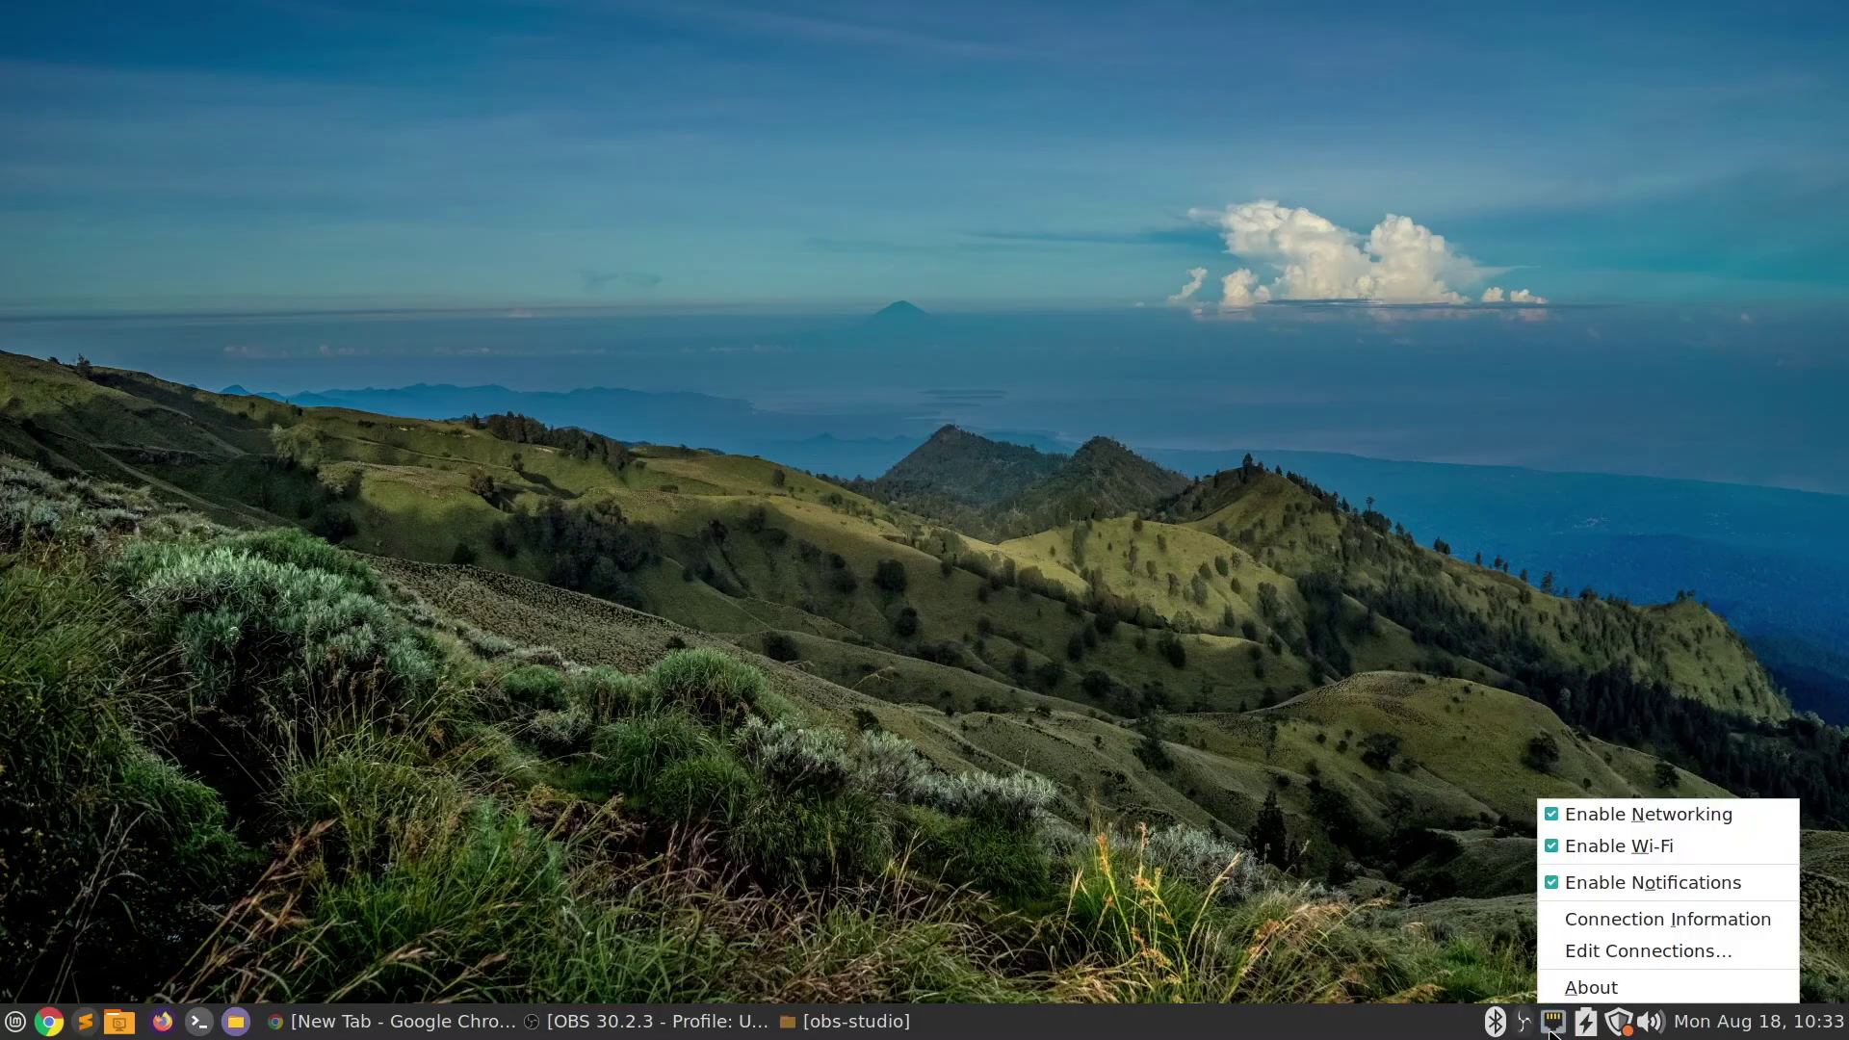
left_click(1622, 919)
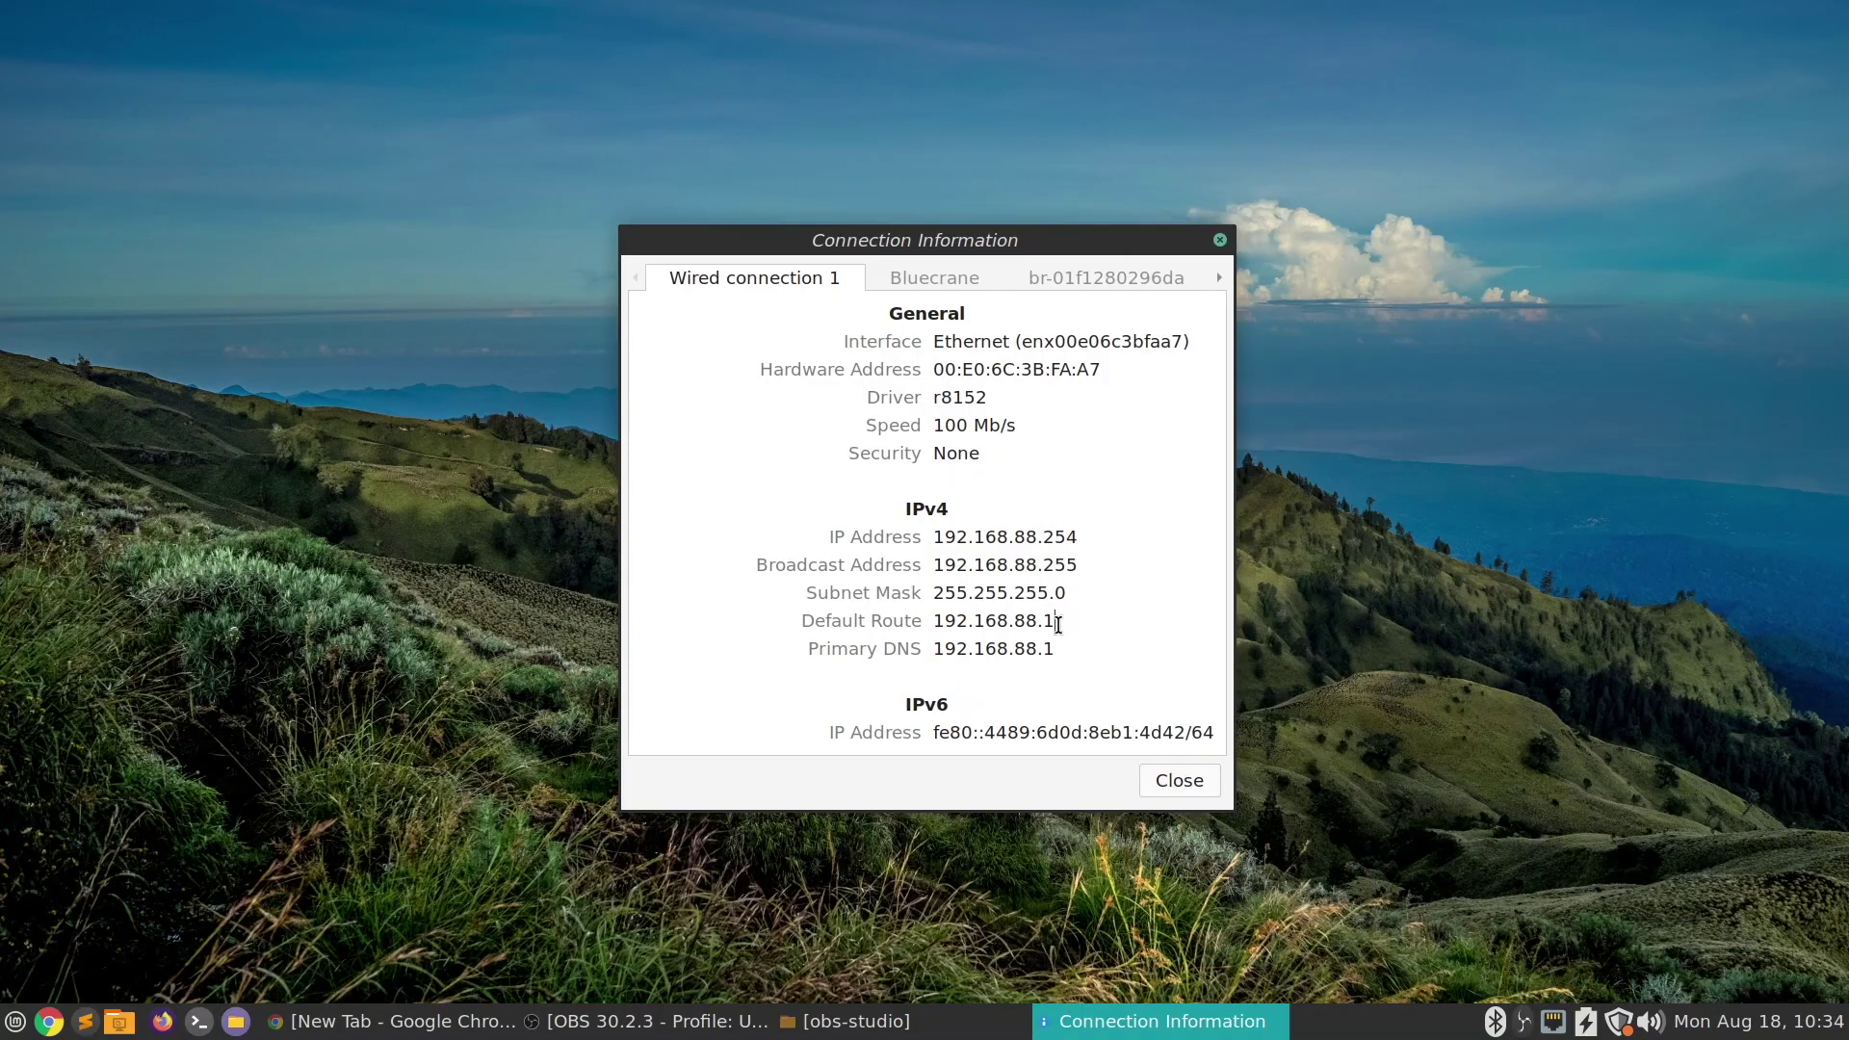
right_click(988, 624)
left_click(1039, 678)
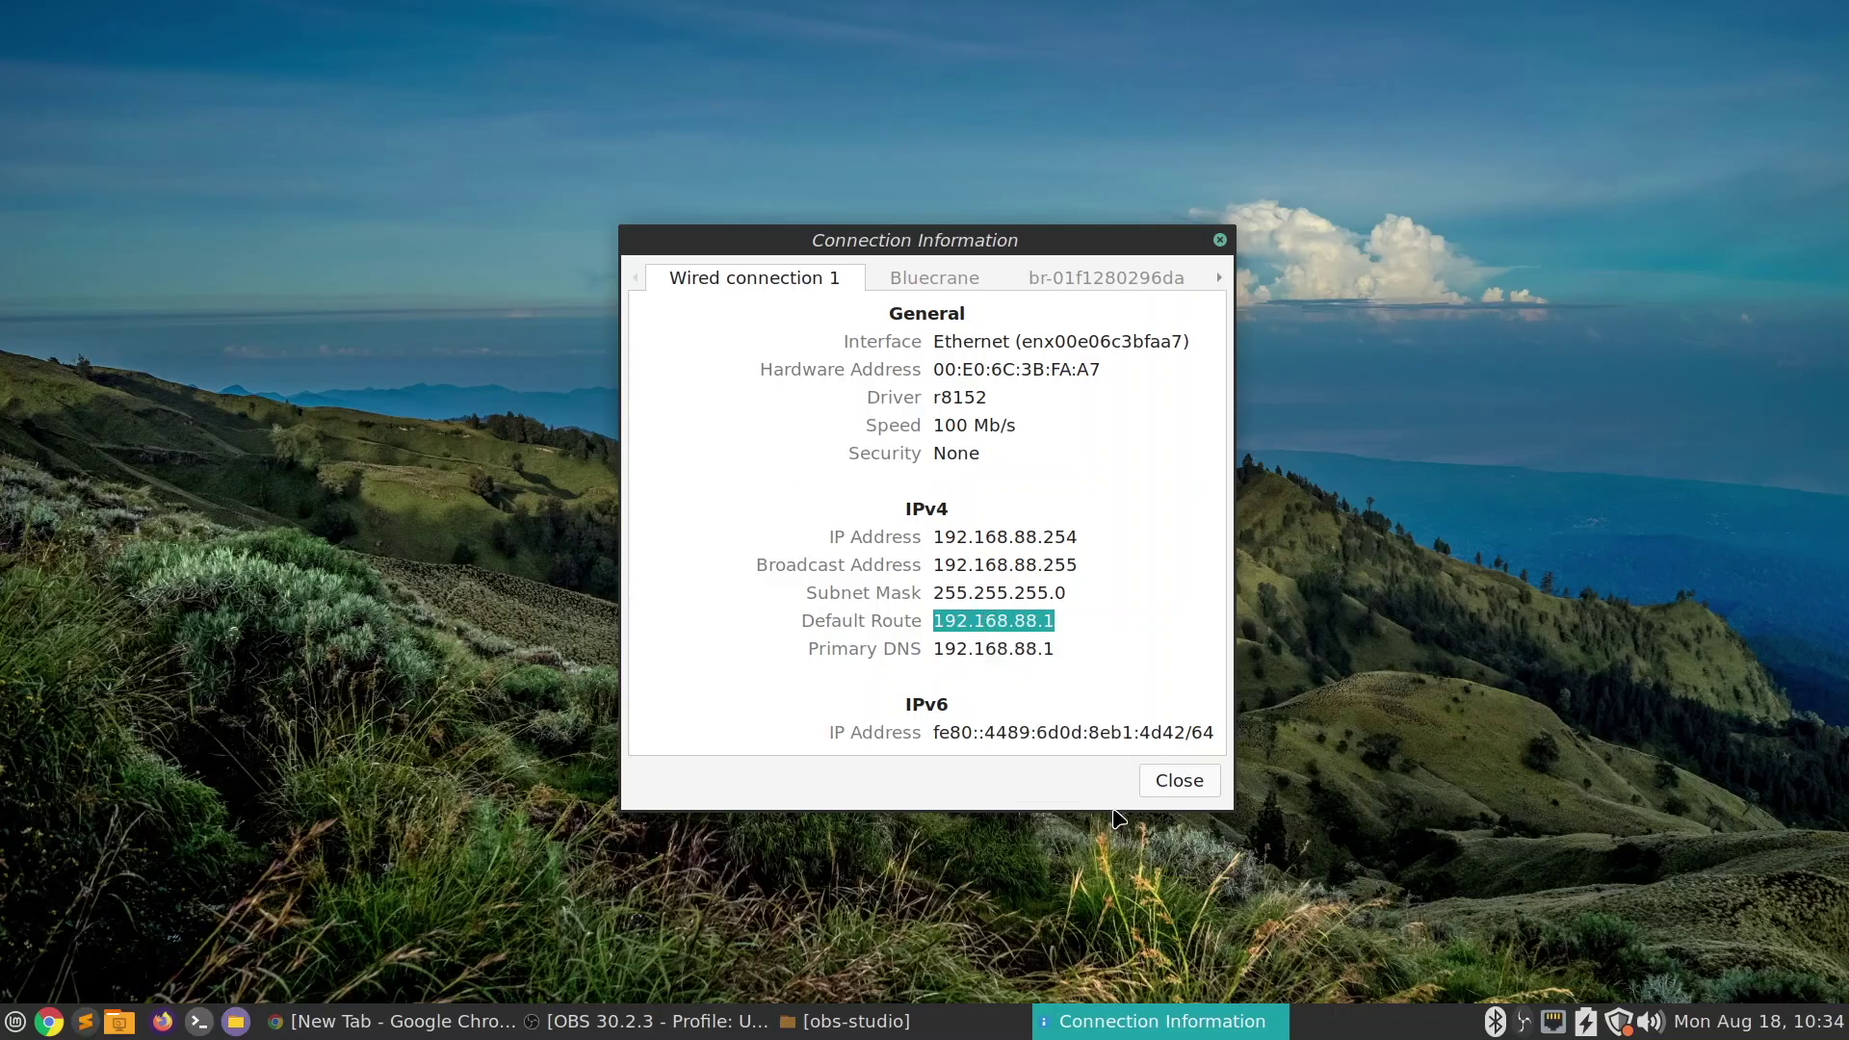
left_click(1050, 1020)
left_click(433, 1021)
- Load 192.168.88.1 in Chrome and dismiss the Restore pages prompt
left_click(626, 95)
key("ctrl+v")
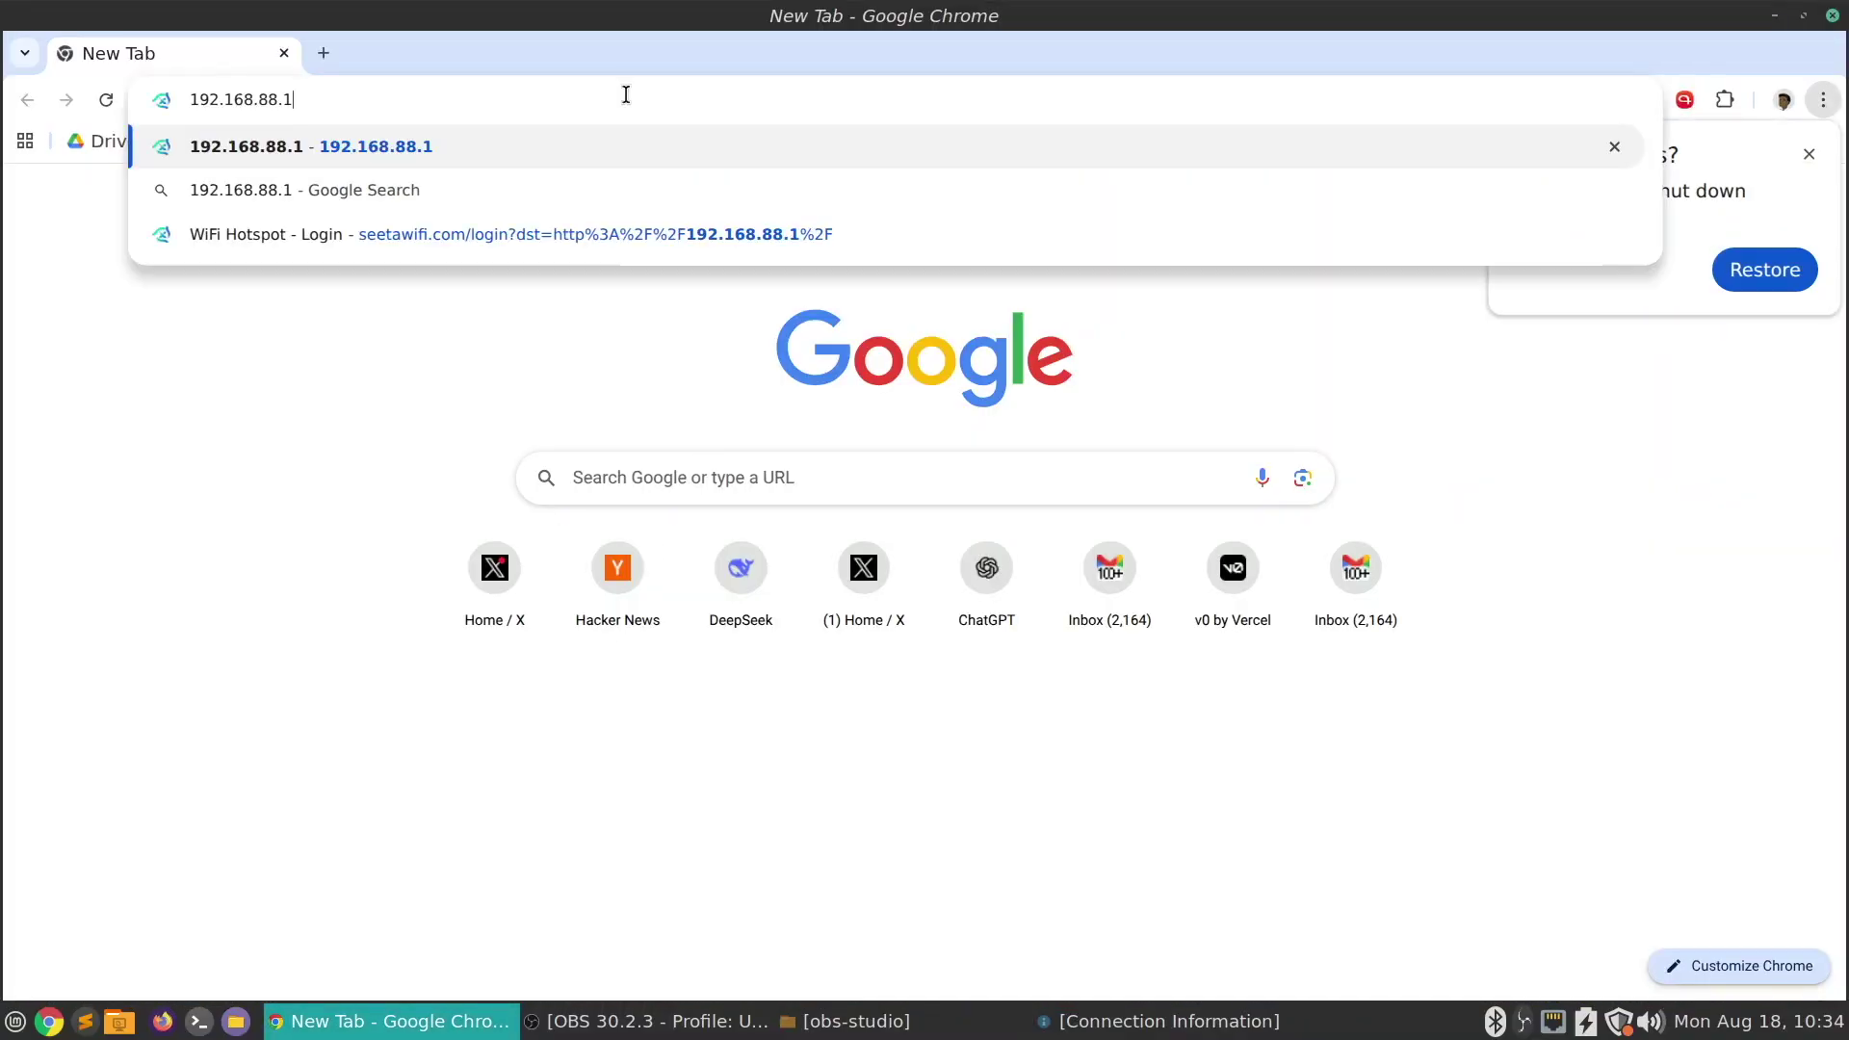
key("Return")
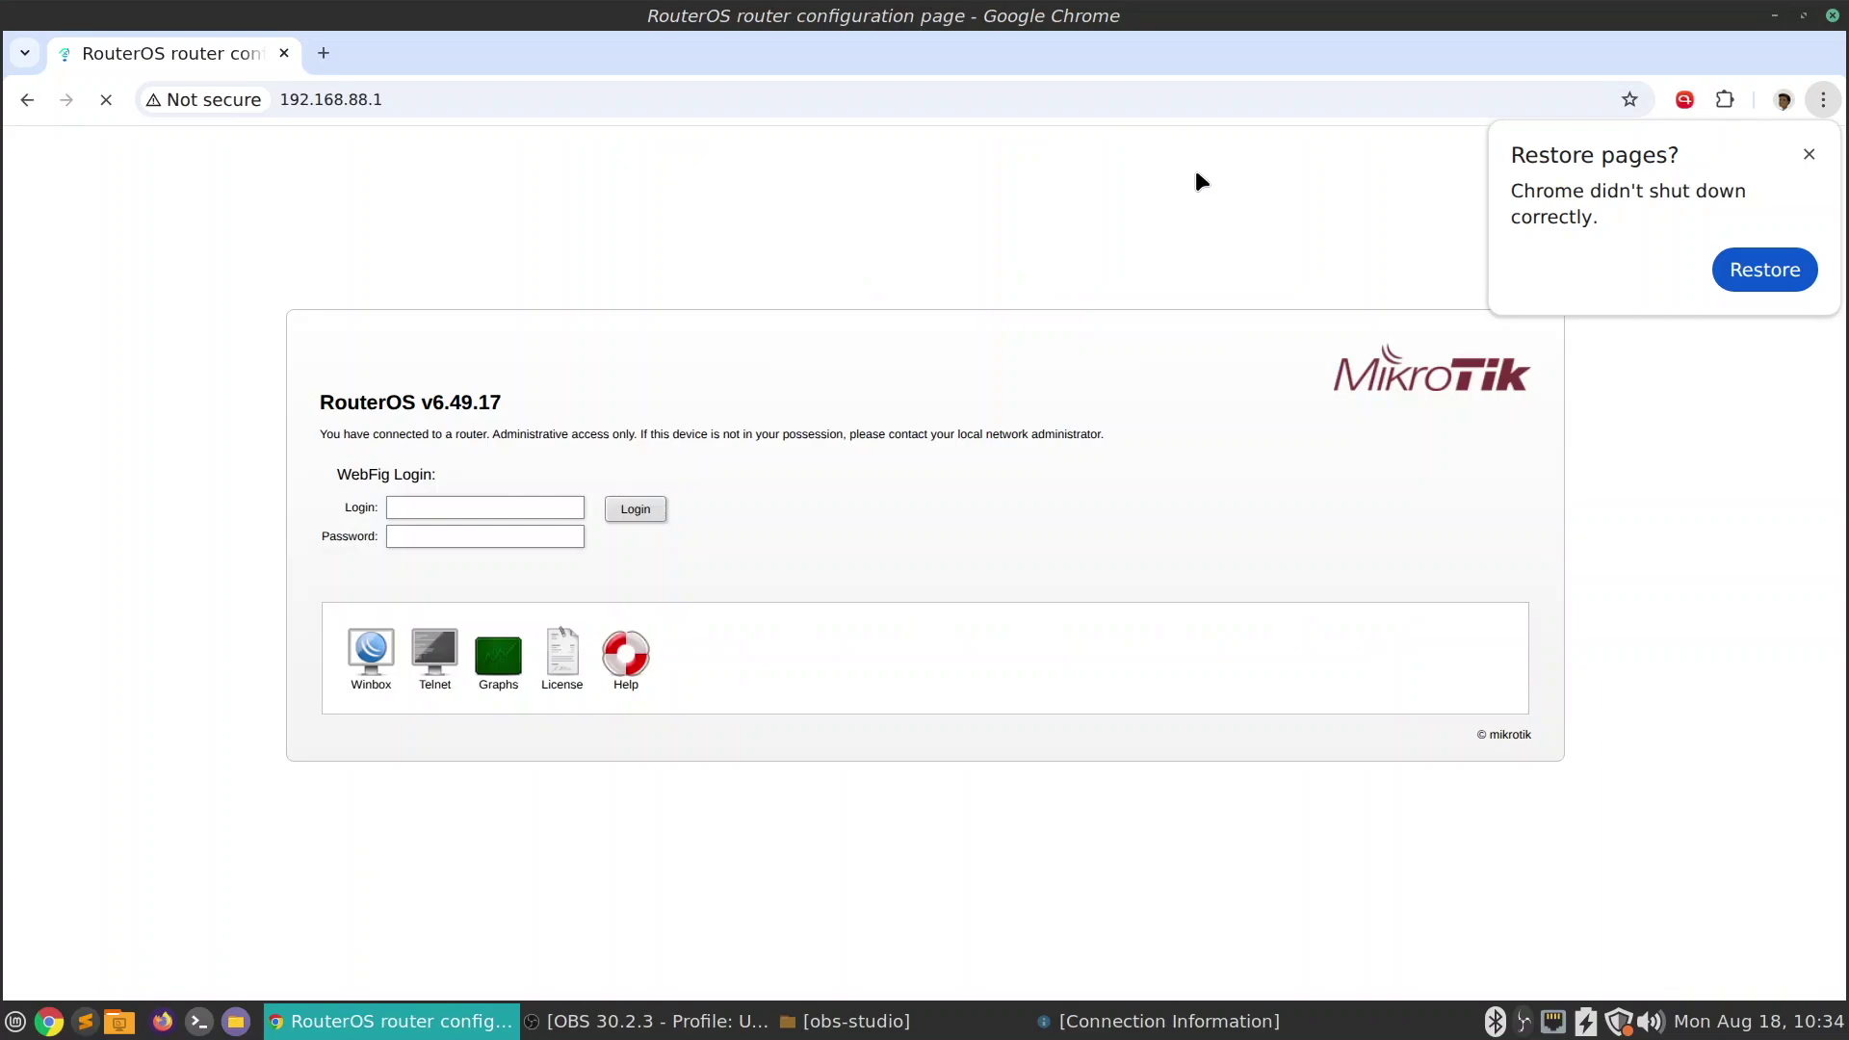
left_click(1811, 155)
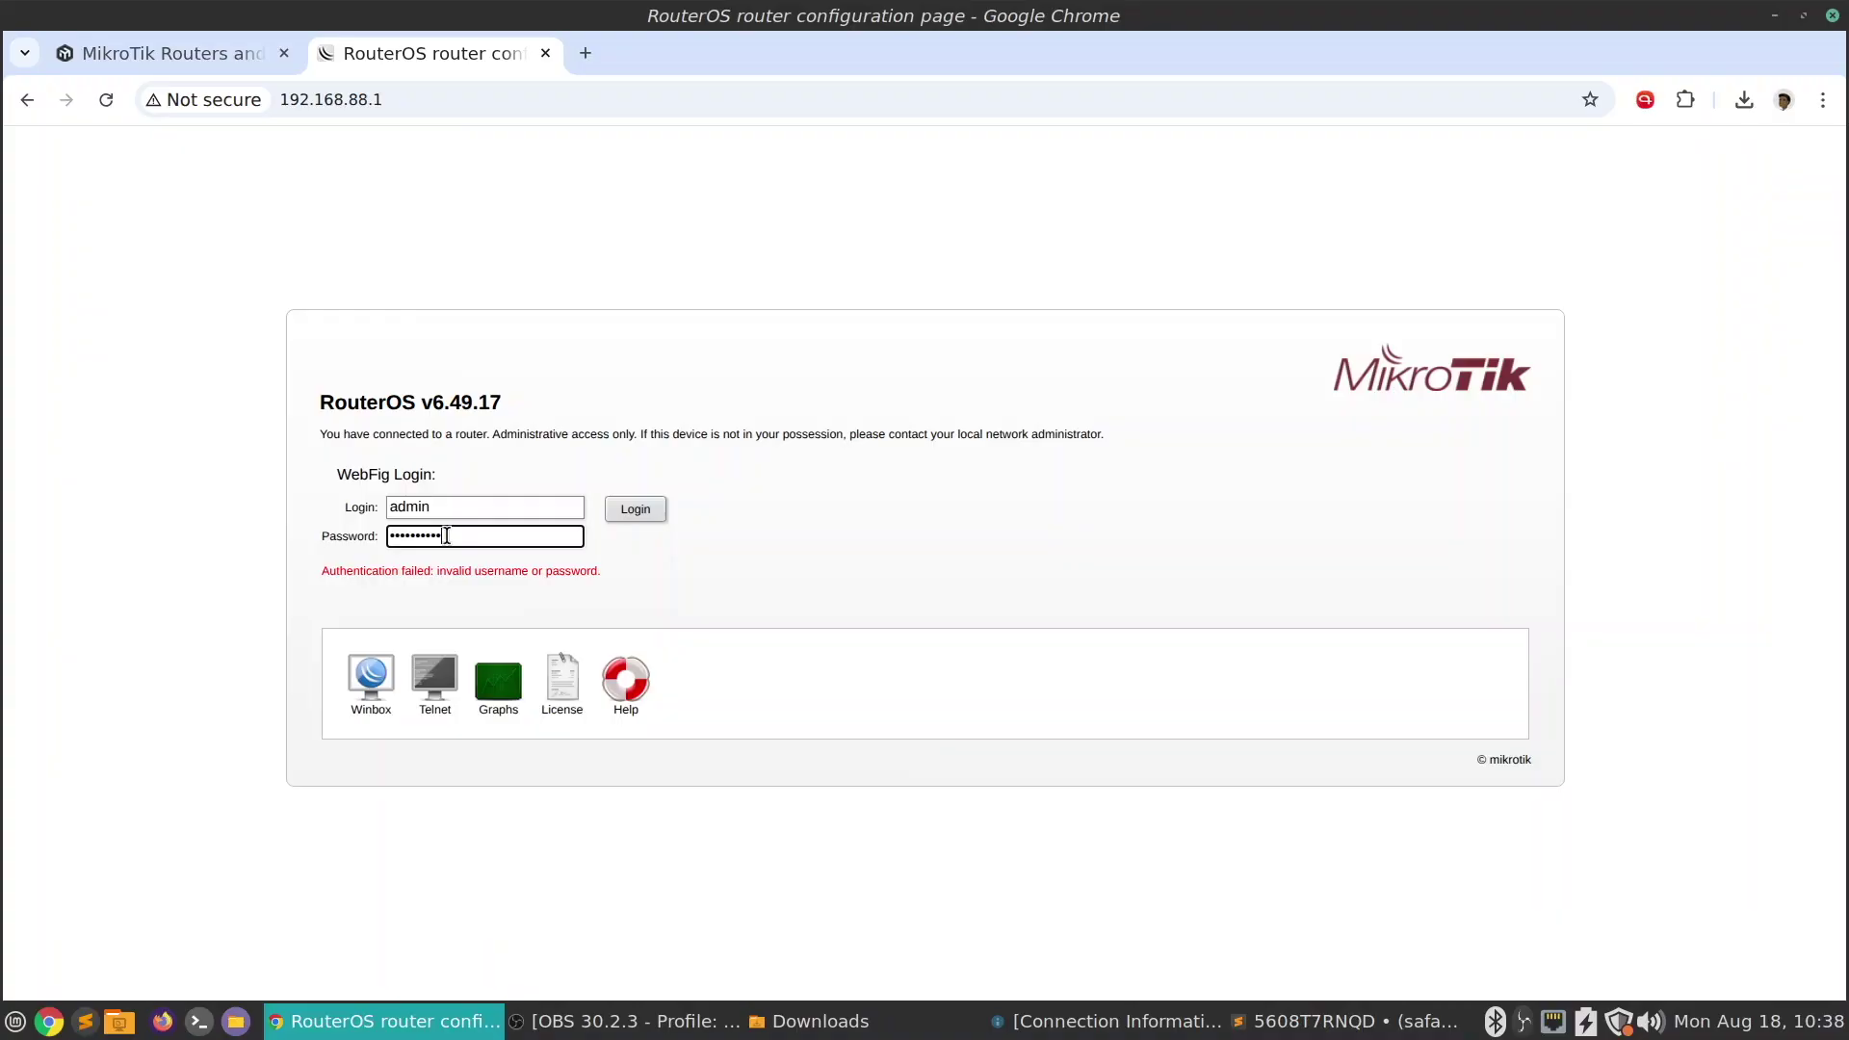
- Submit the router login to open the Default Configuration page
key("Return")
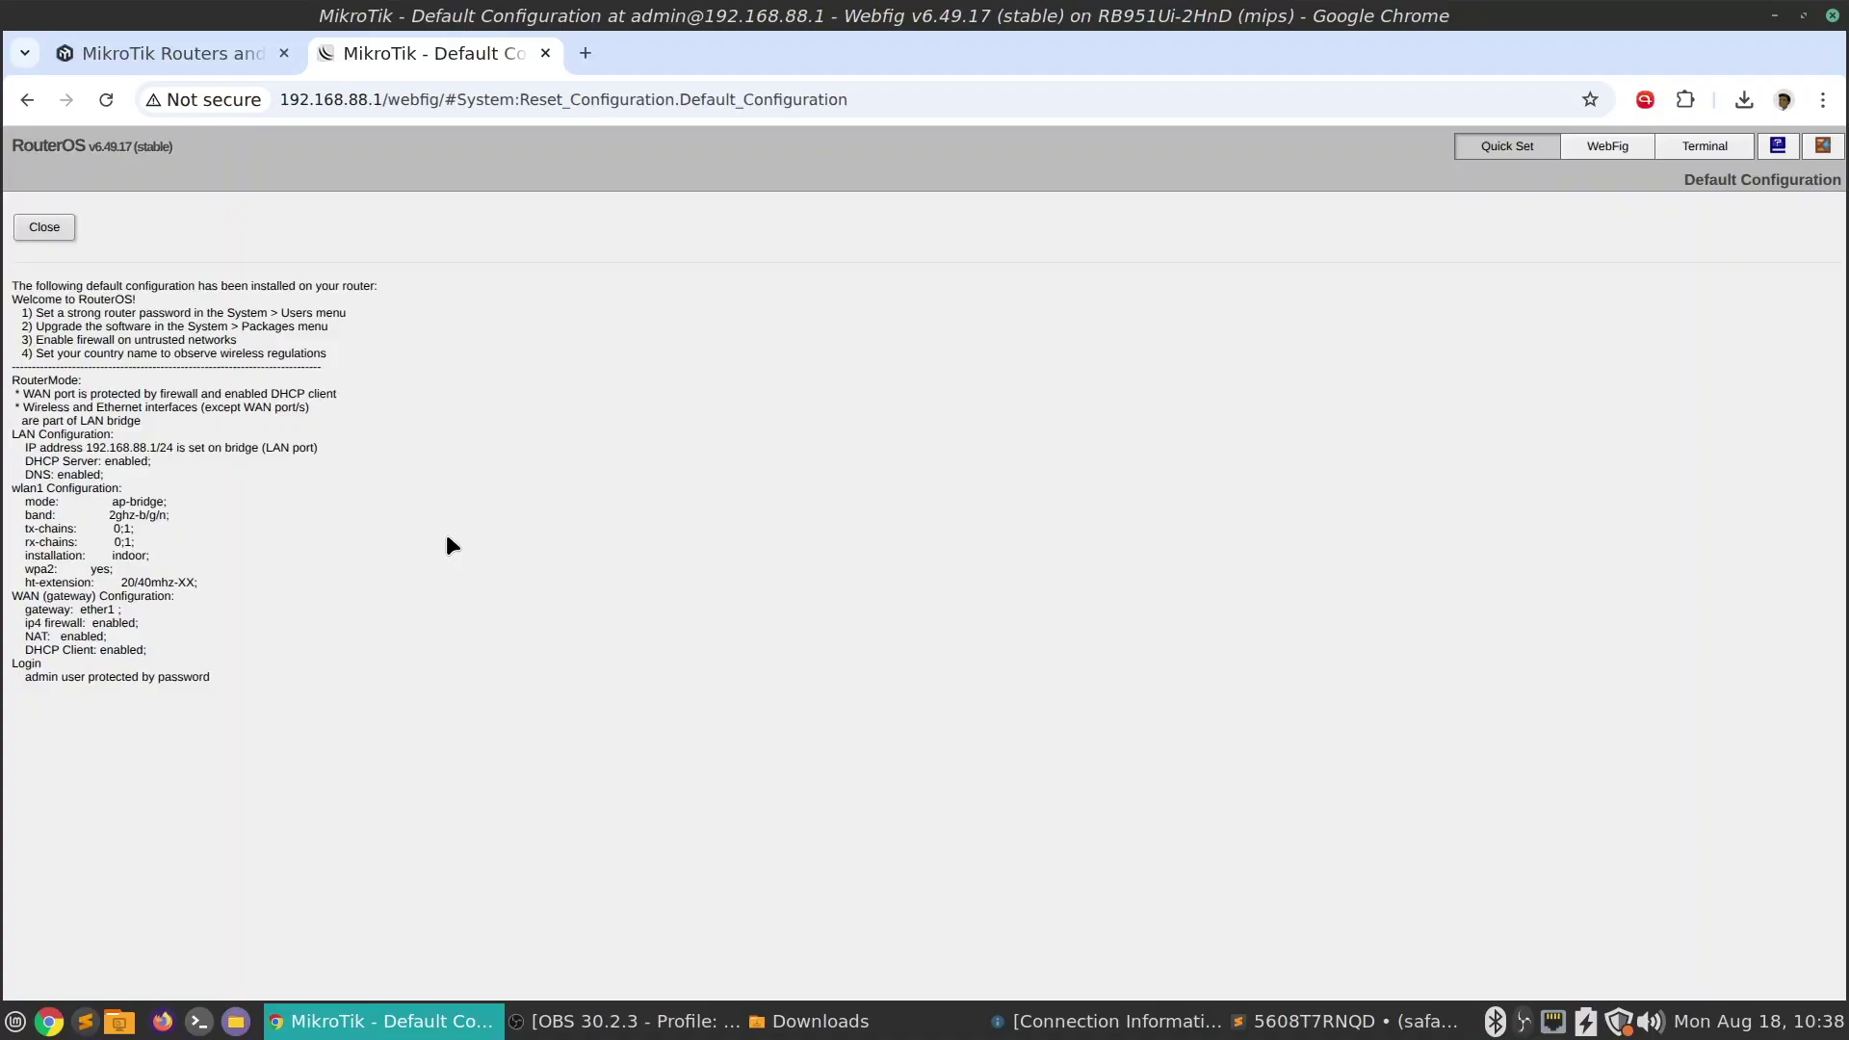
- Close the Default Configuration notice and scroll through the Quick Set form
left_click(47, 222)
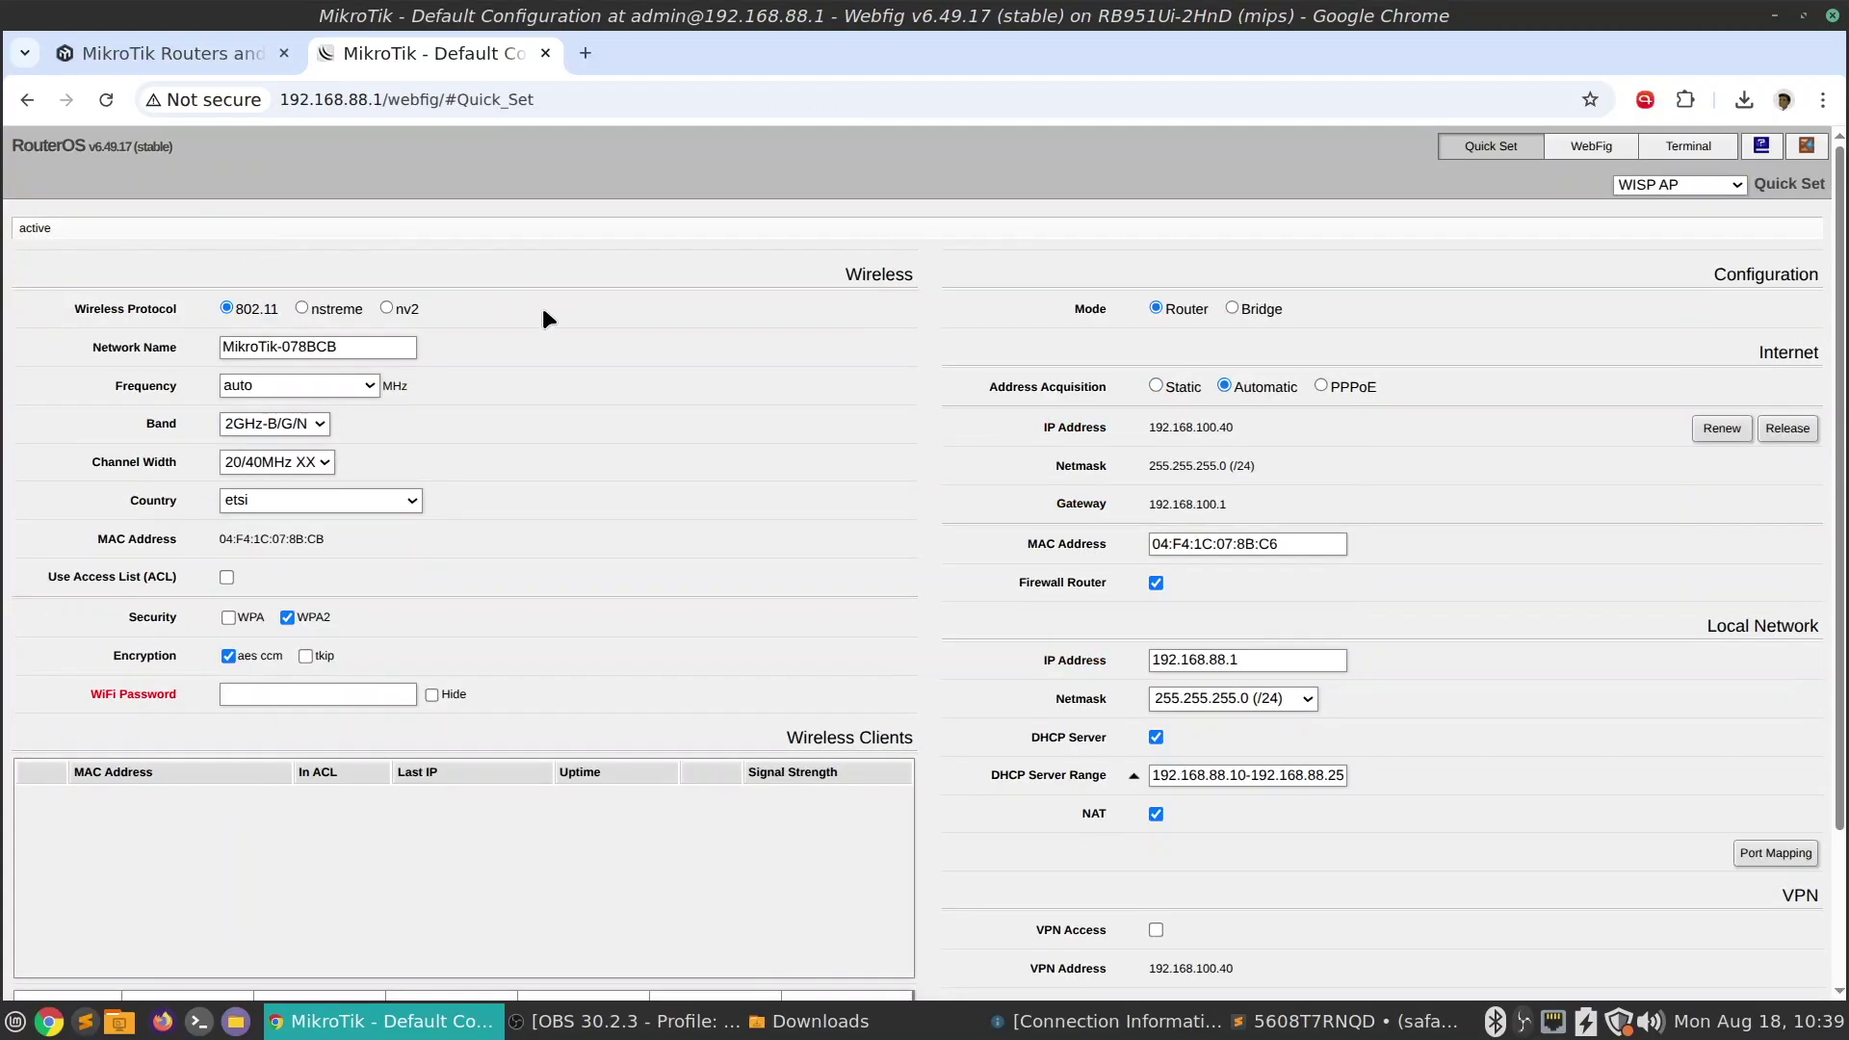
scroll(543, 310, "down", 2)
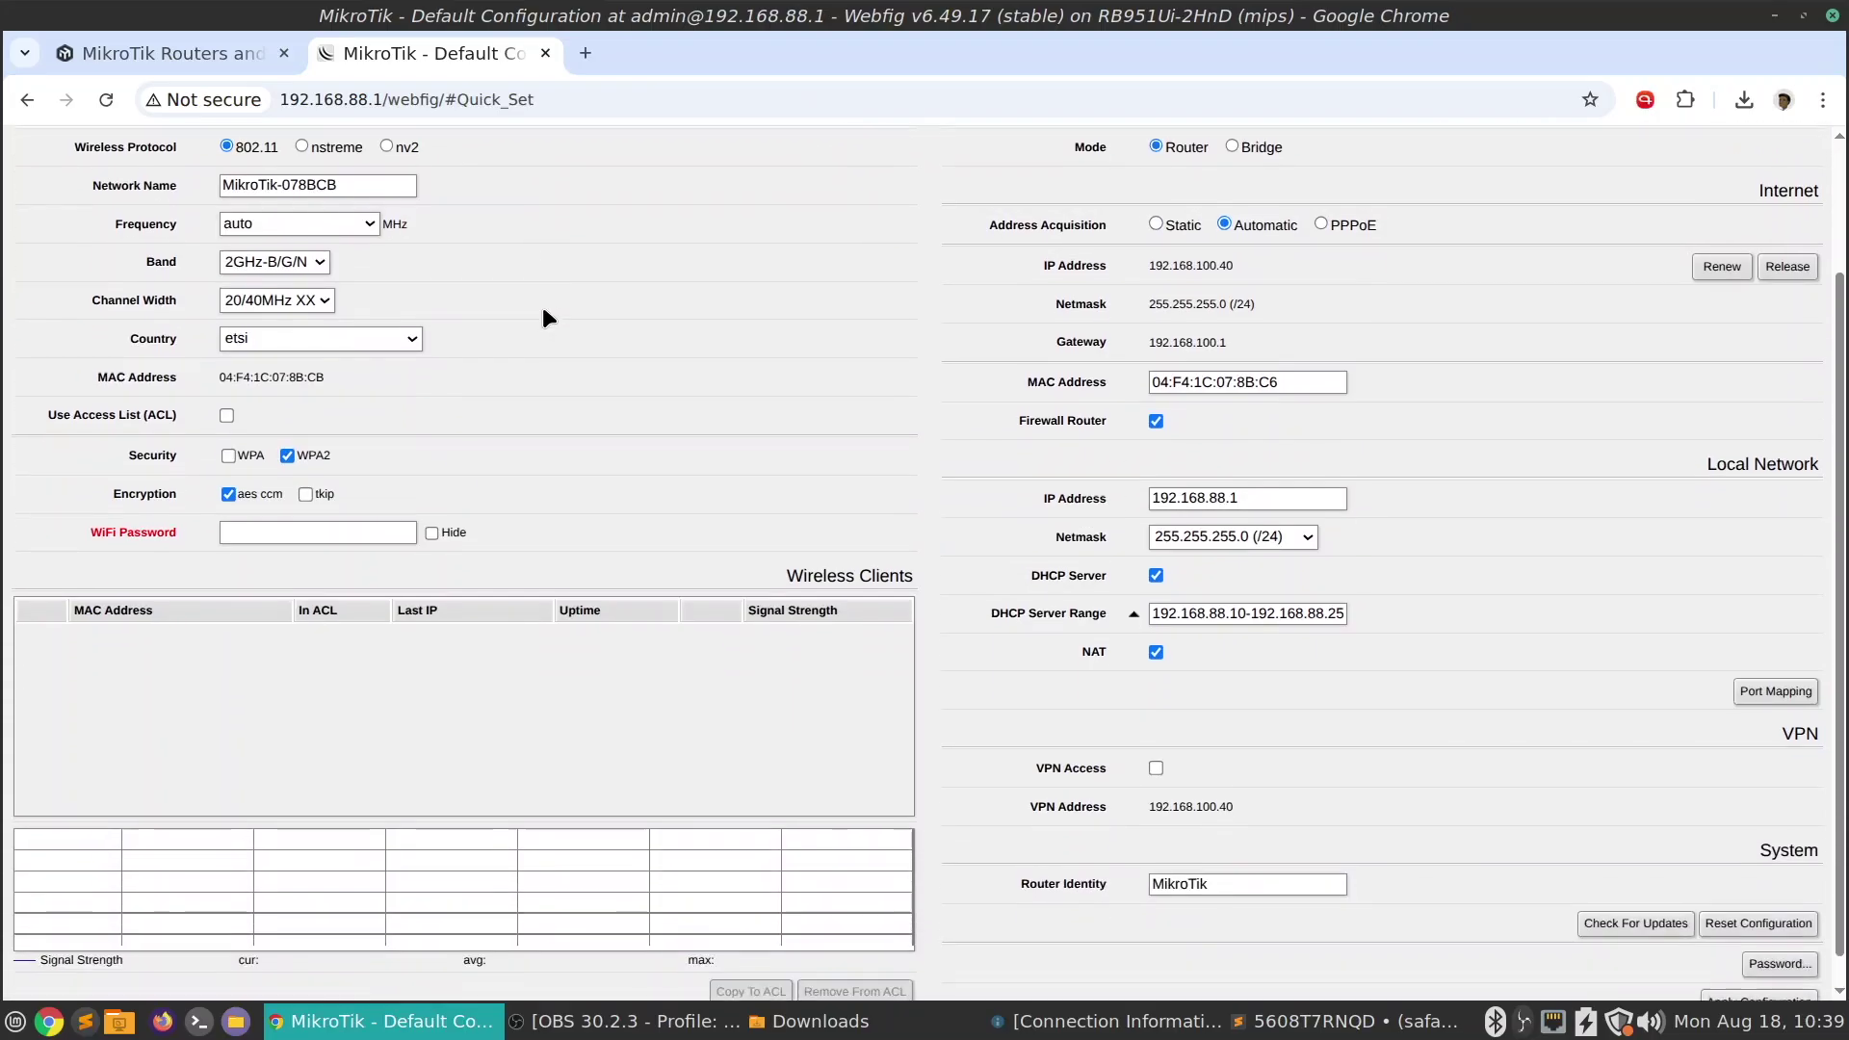
scroll(545, 316, "up", 2)
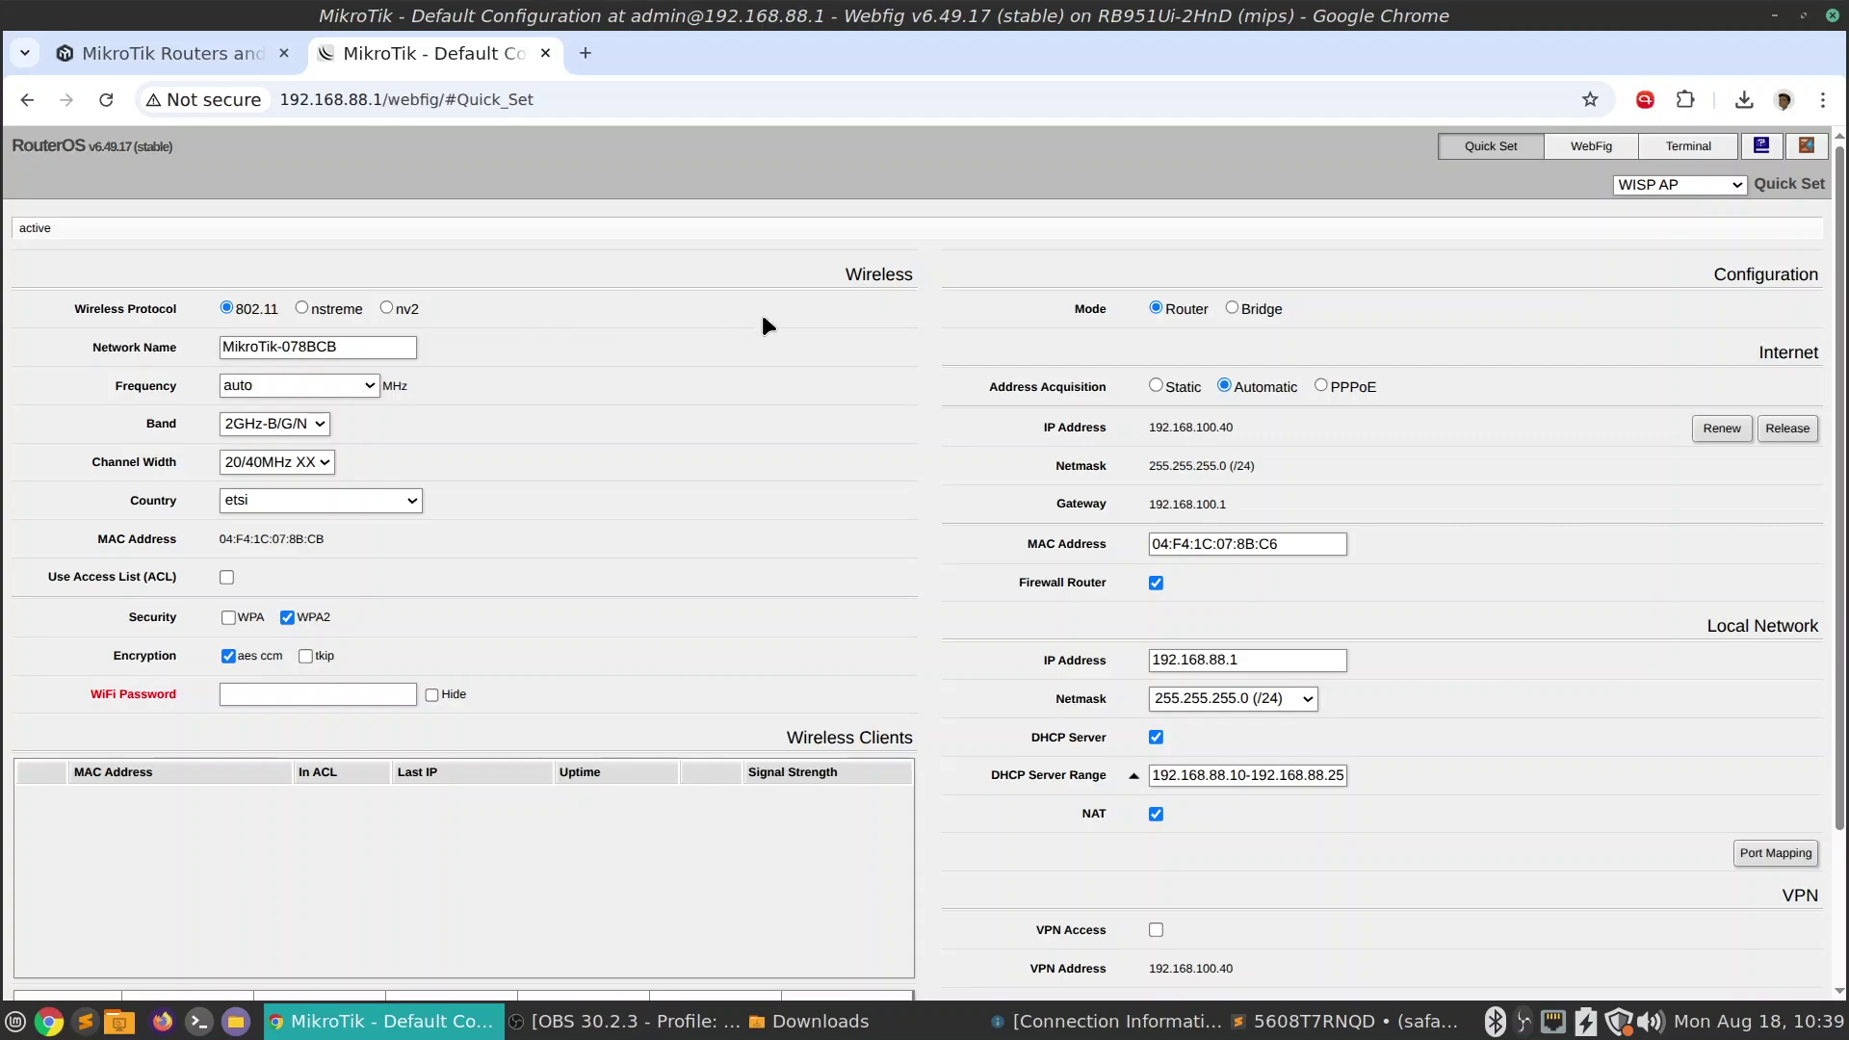
- Switch from Quick Set to the WebFig Interface List view
left_click(1583, 149)
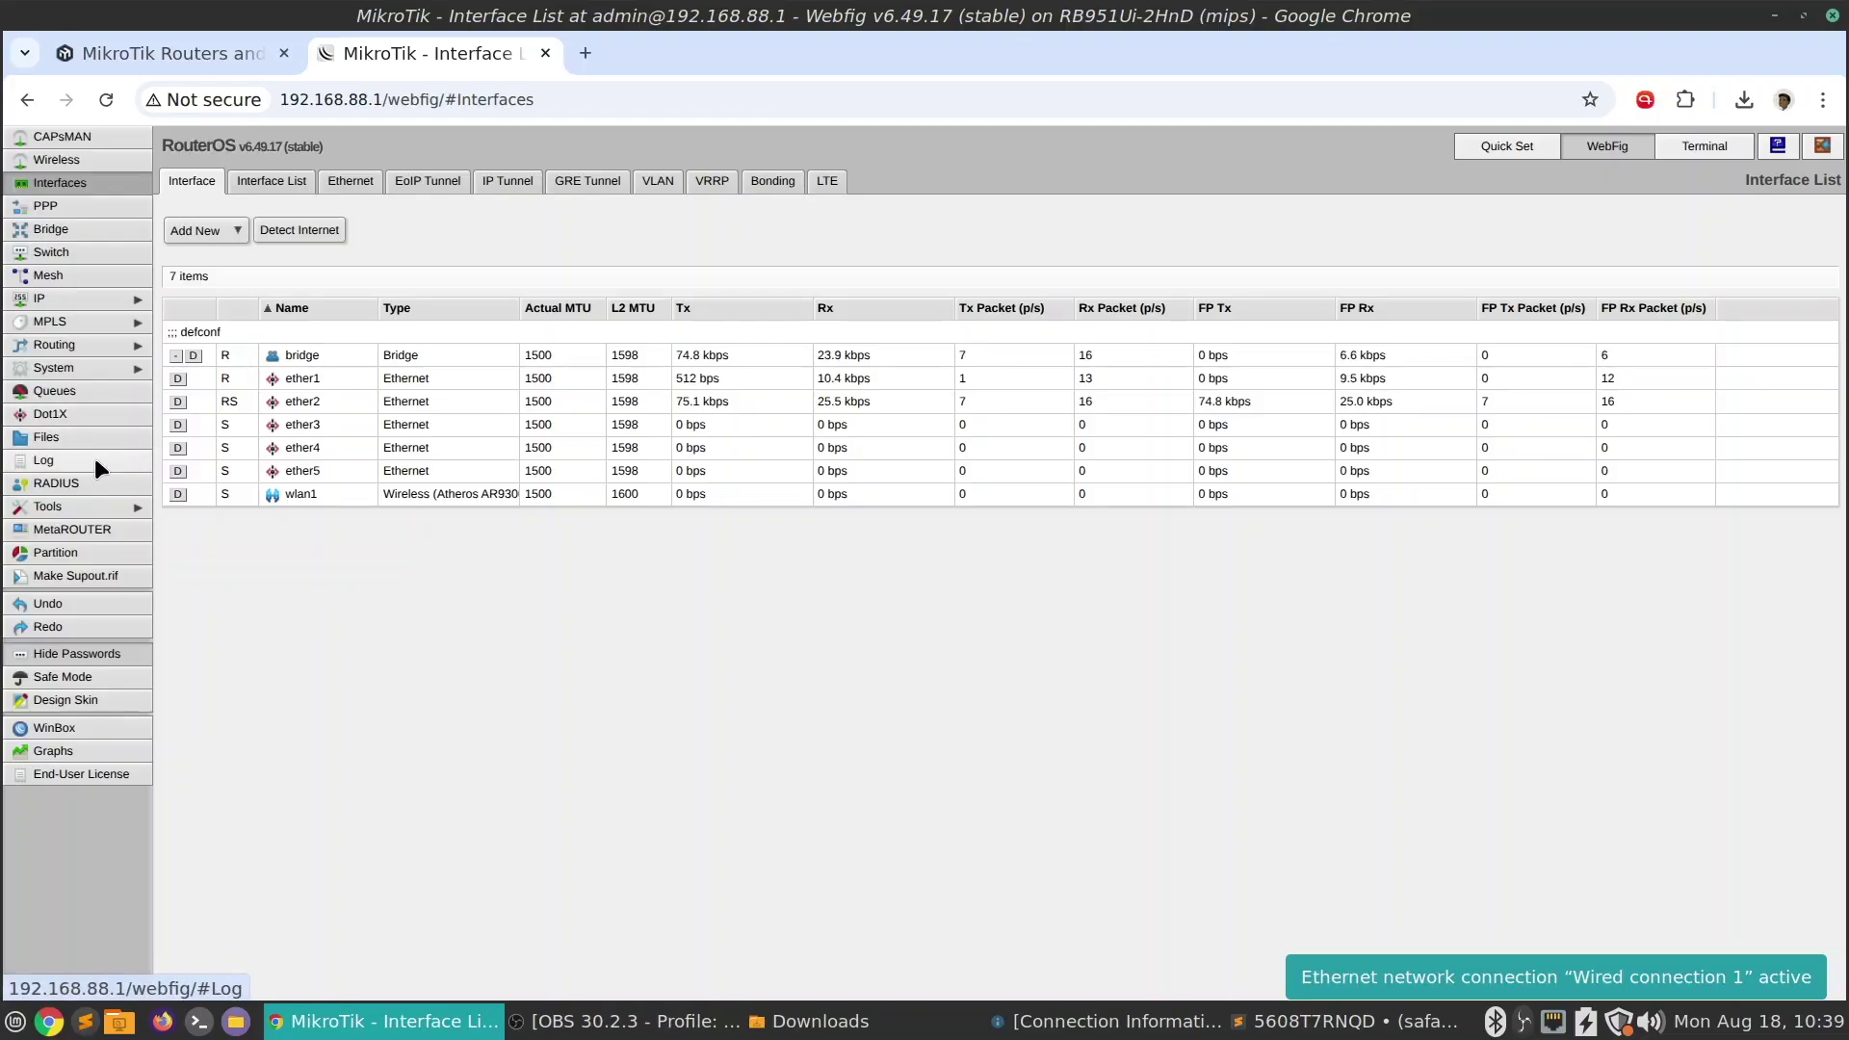
- View the default user's password form under System > Users, cancel it, and open Wireless
left_click(85, 367)
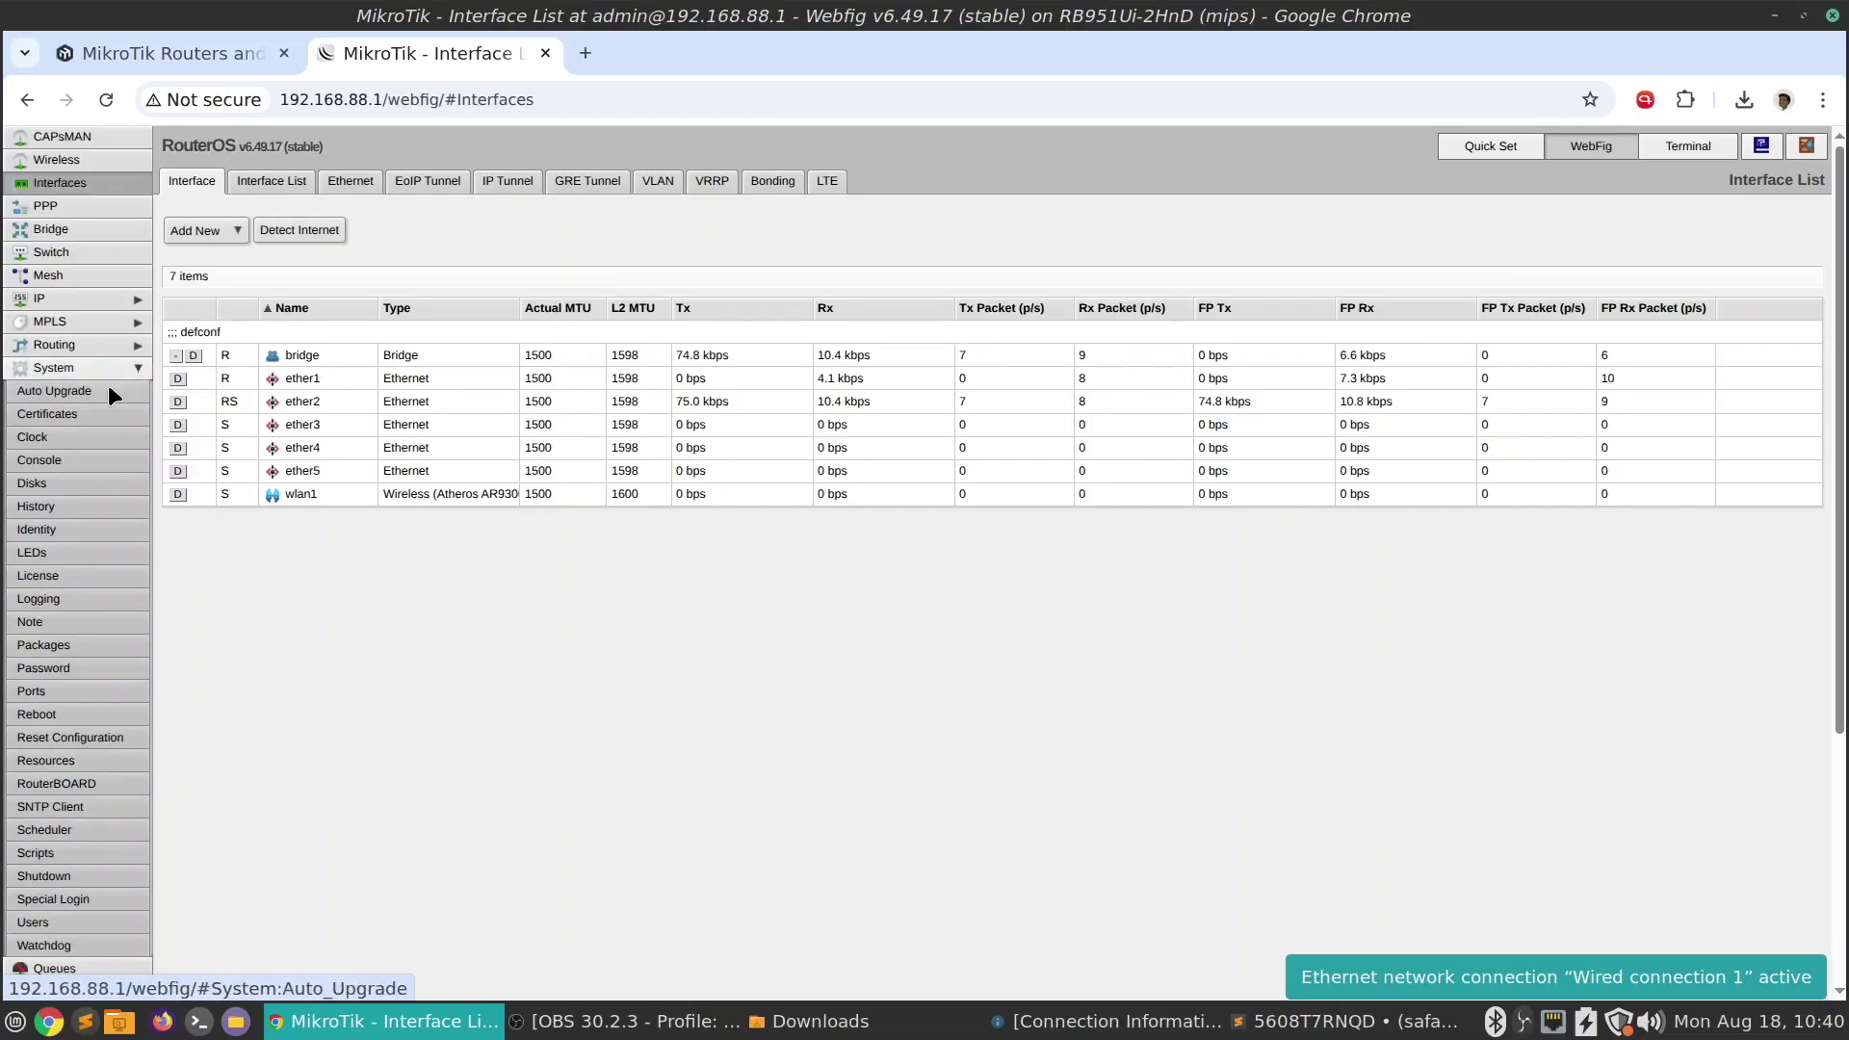
left_click(42, 922)
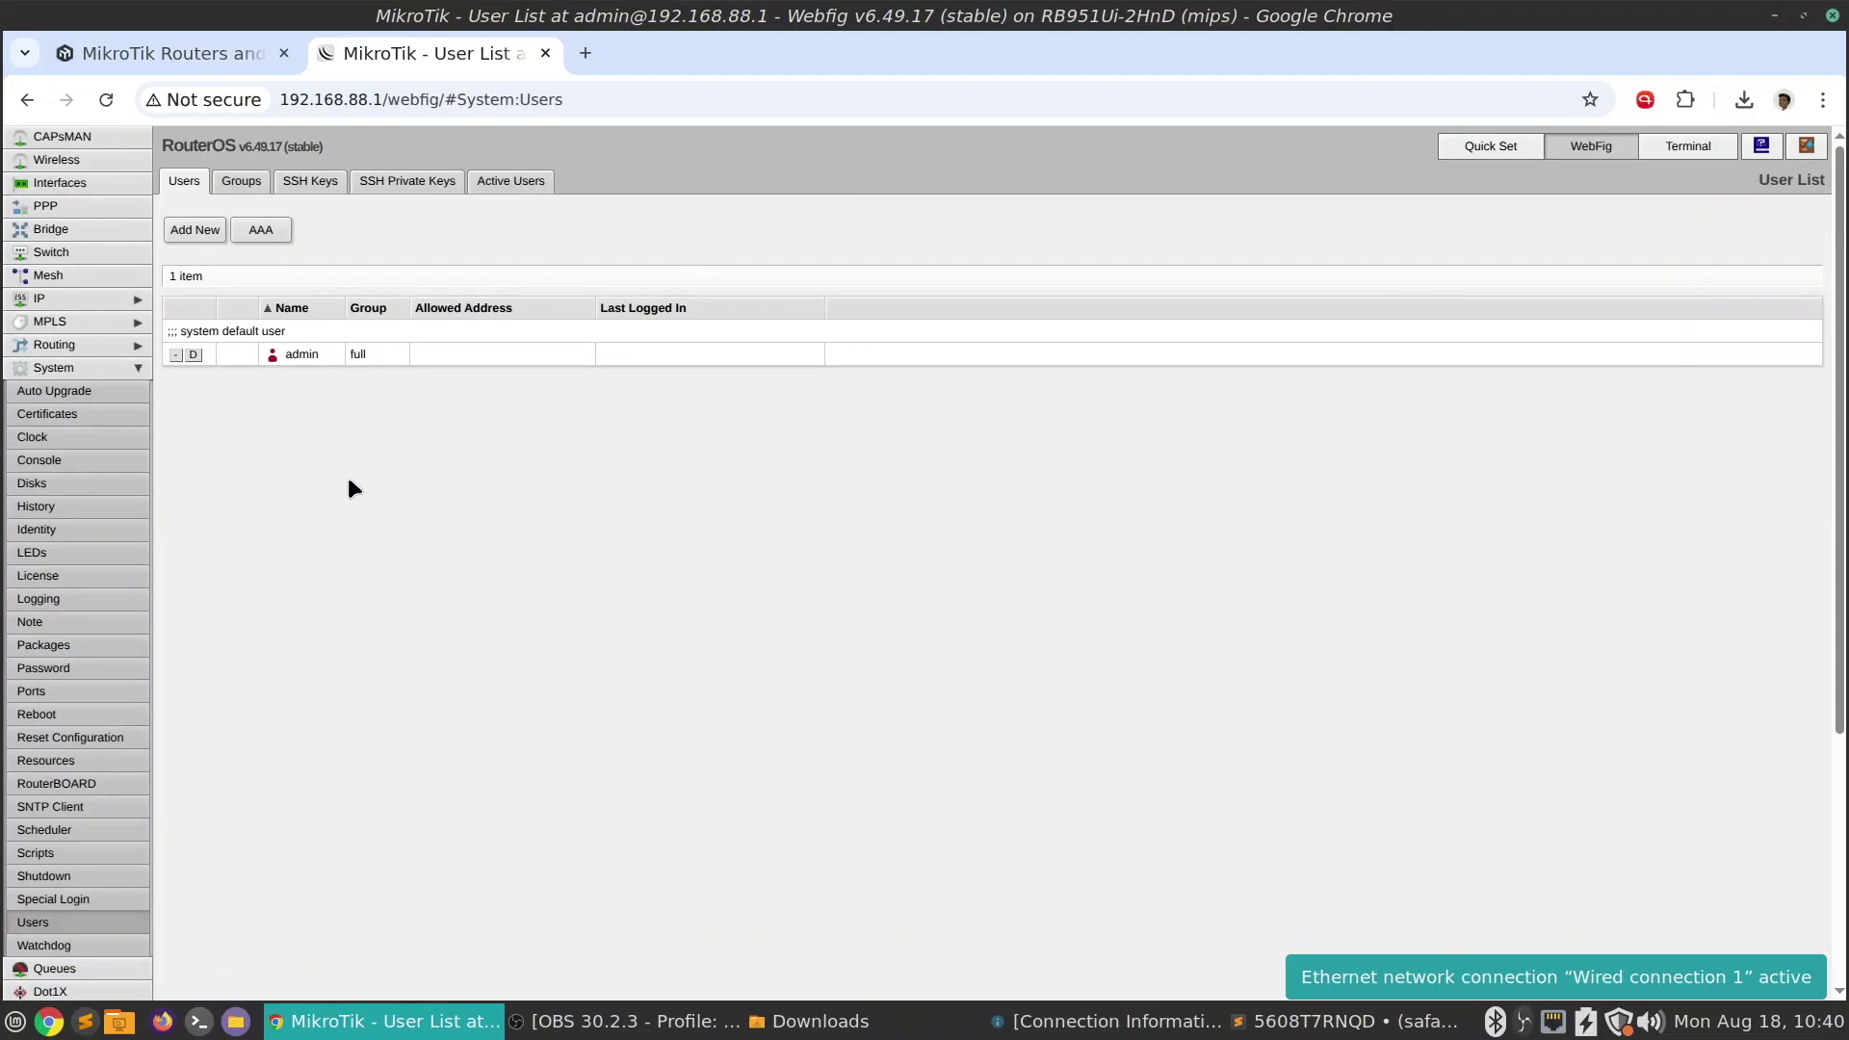
double_click(293, 355)
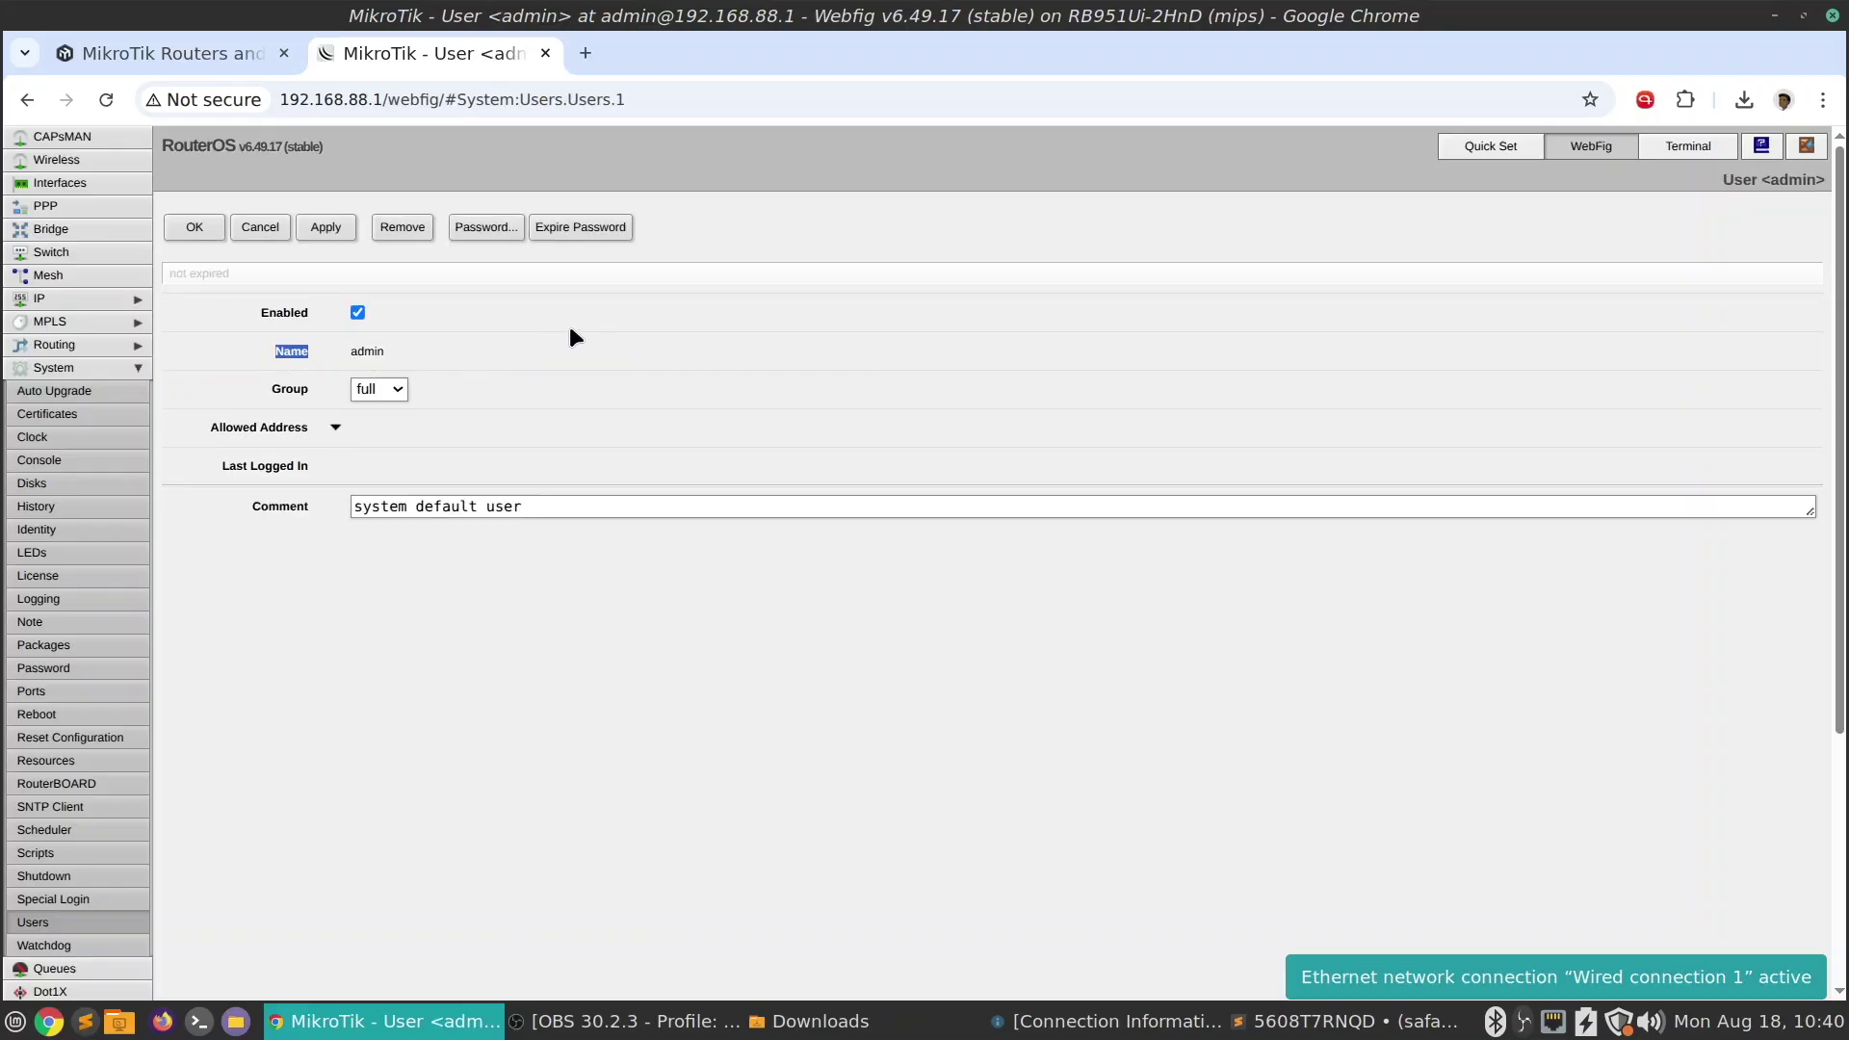
left_click(478, 224)
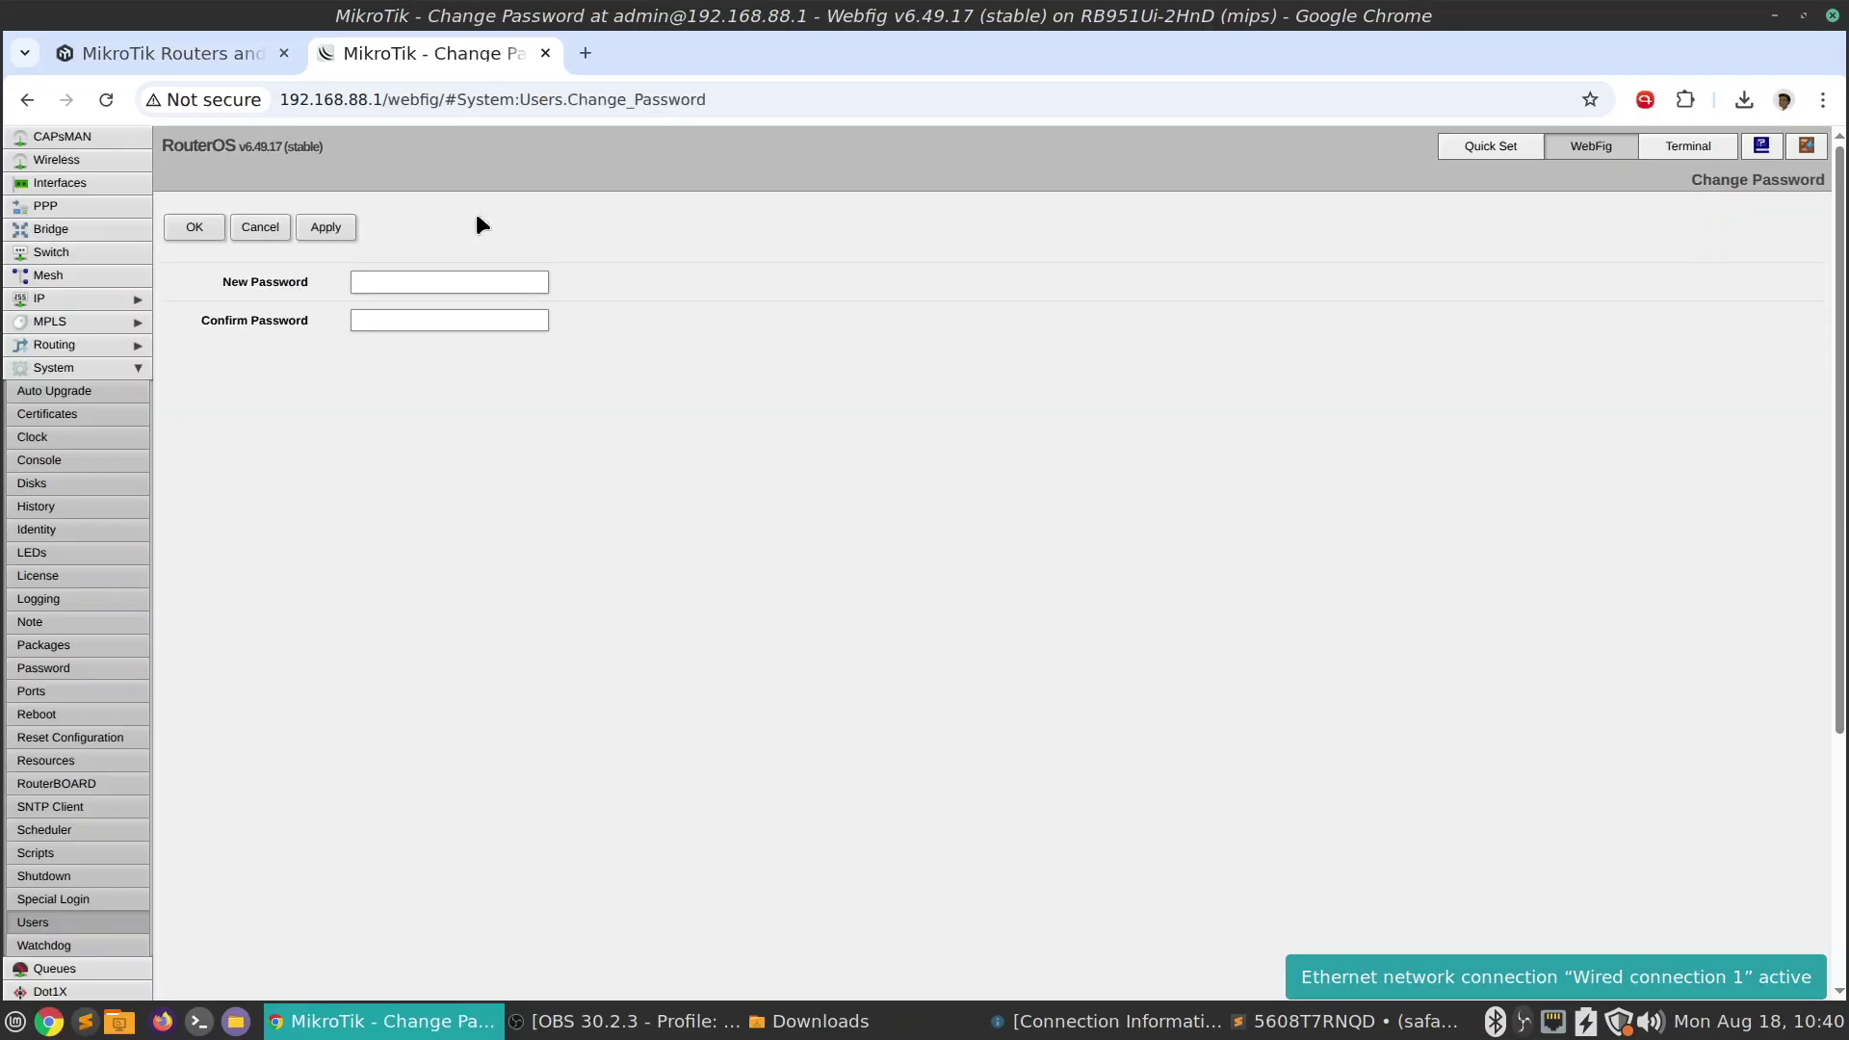
left_click(252, 228)
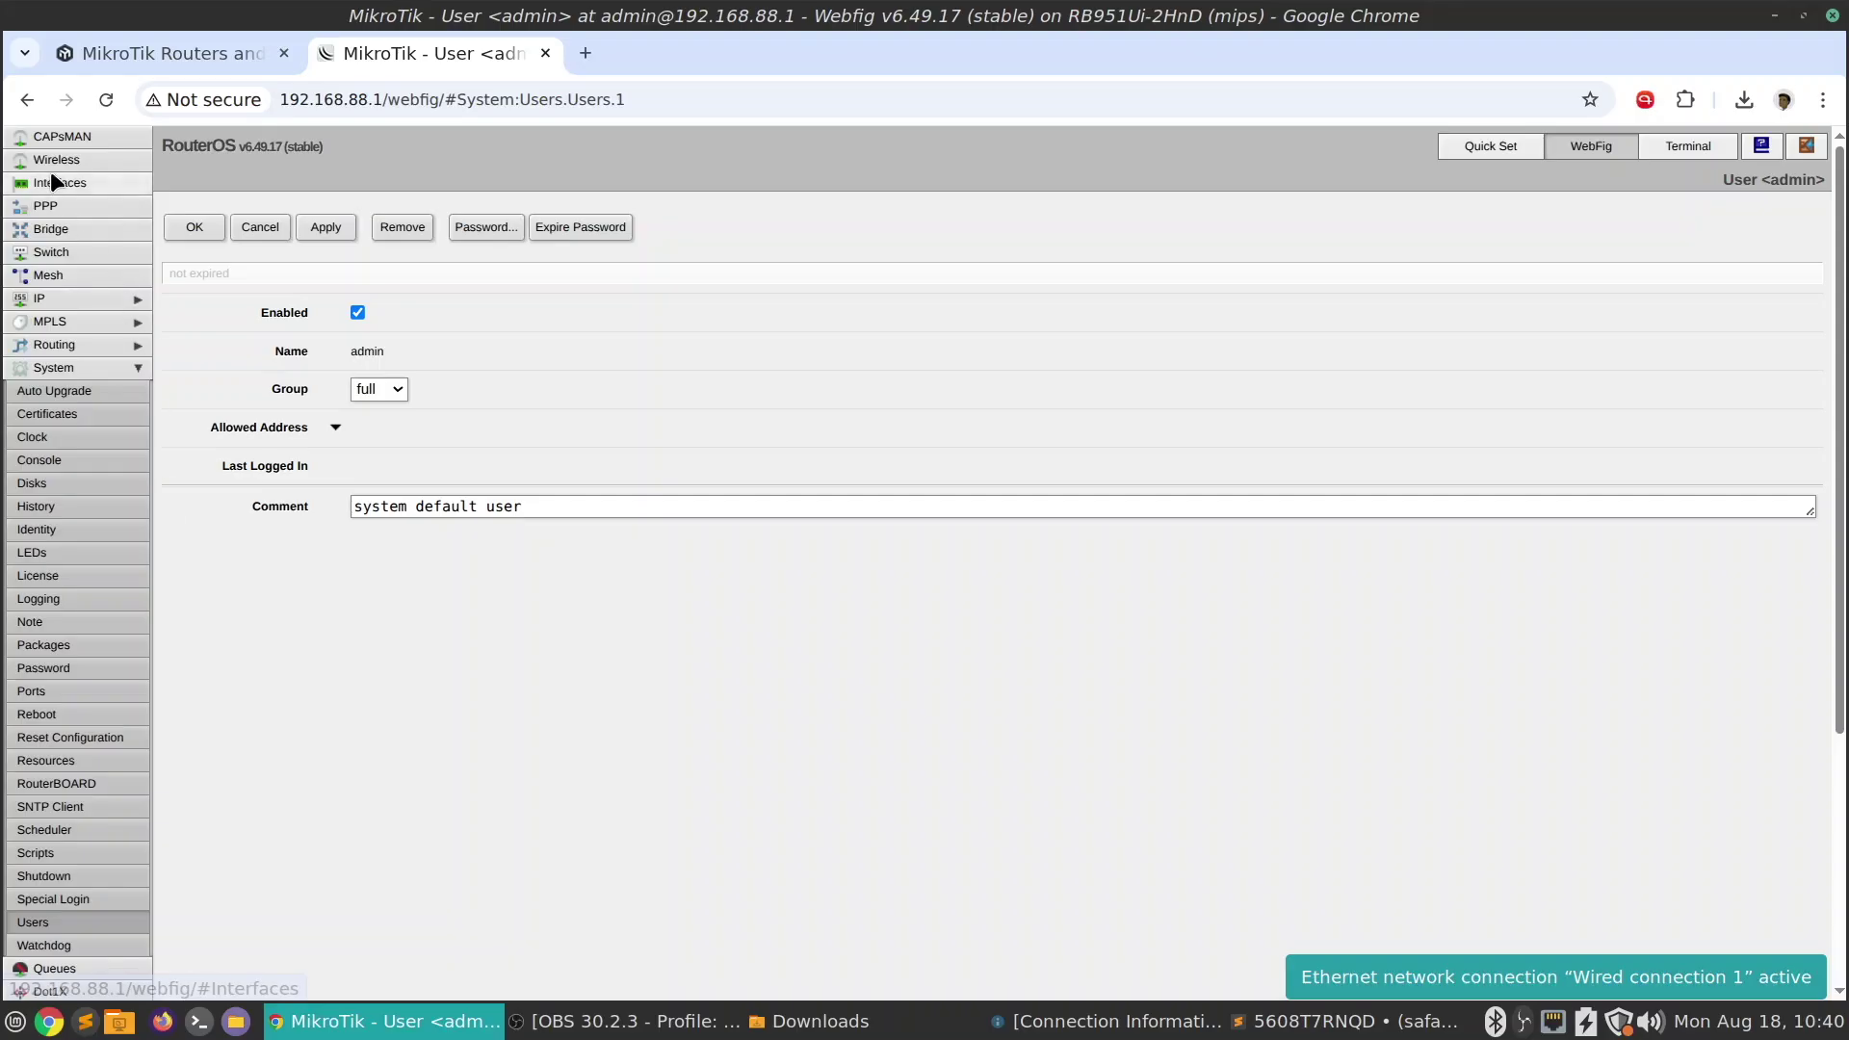
left_click(28, 100)
left_click(28, 100)
left_click(66, 100)
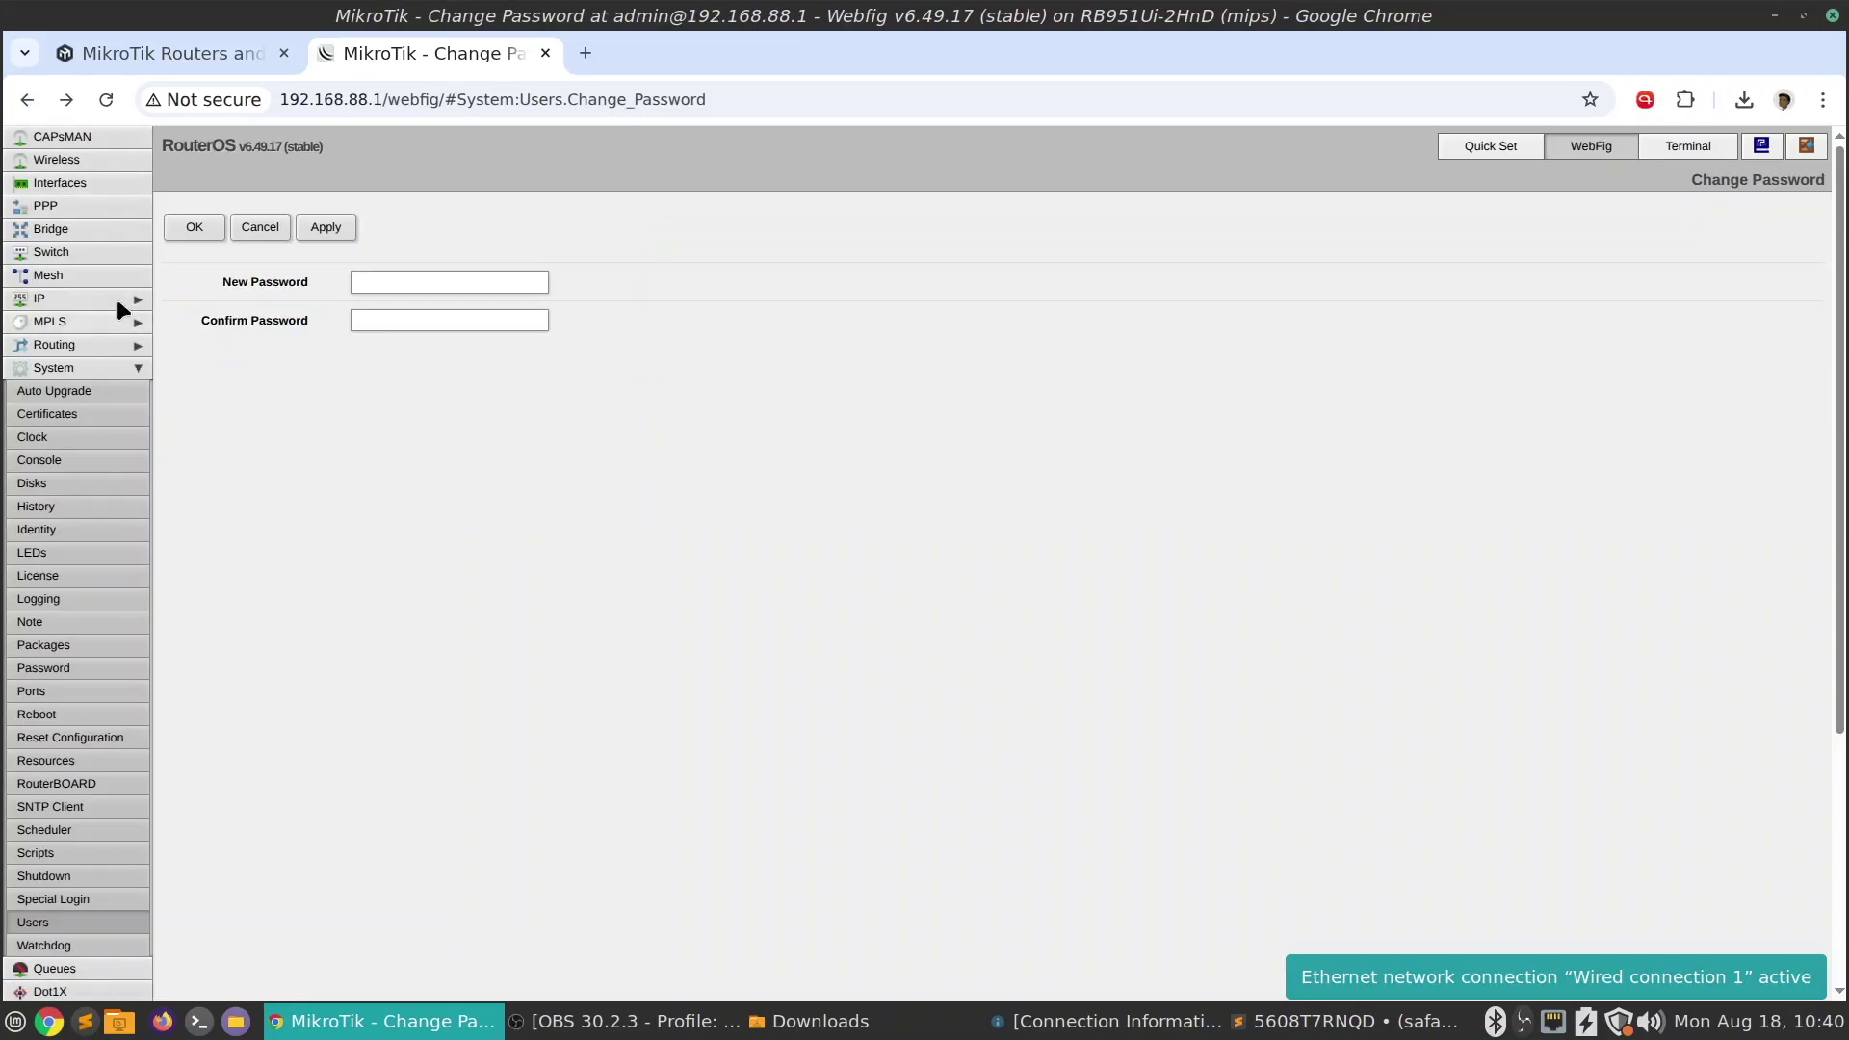
left_click(41, 156)
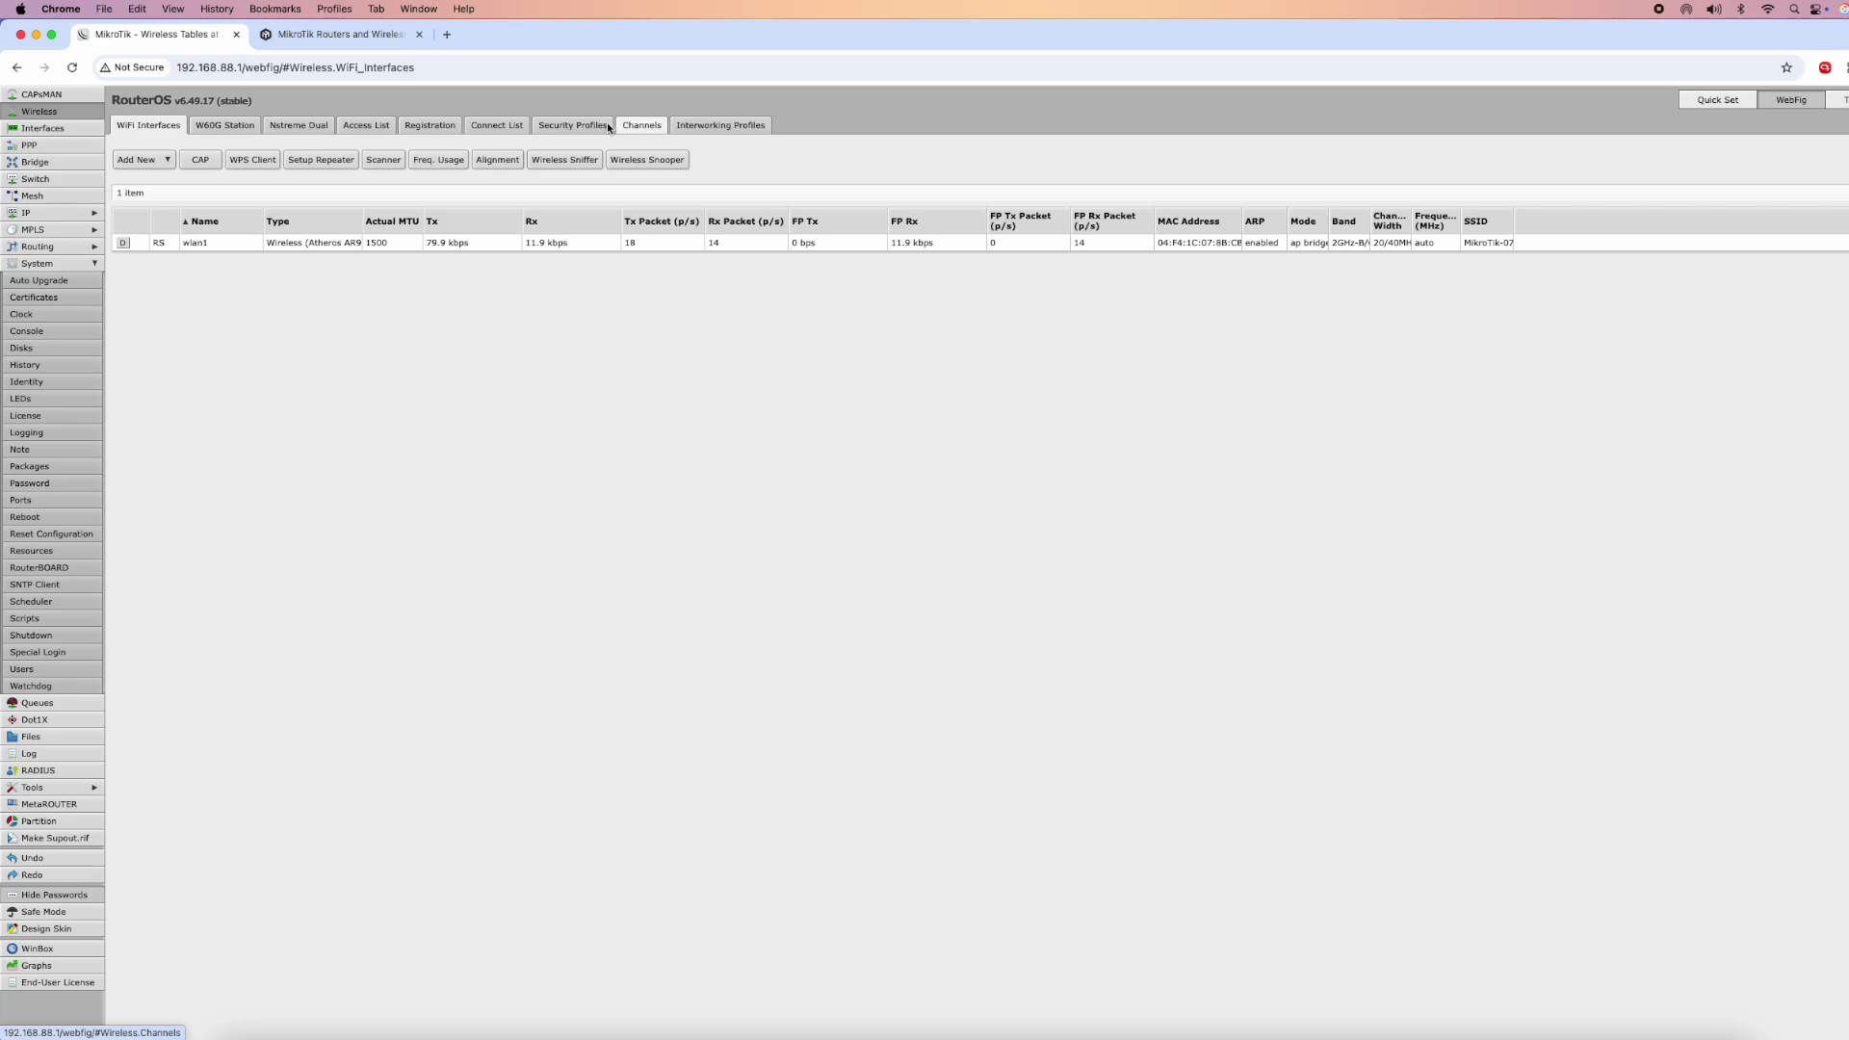
- Open the default security profile, inspect its WPA2 pre-shared key, and cancel without saving
left_click(576, 126)
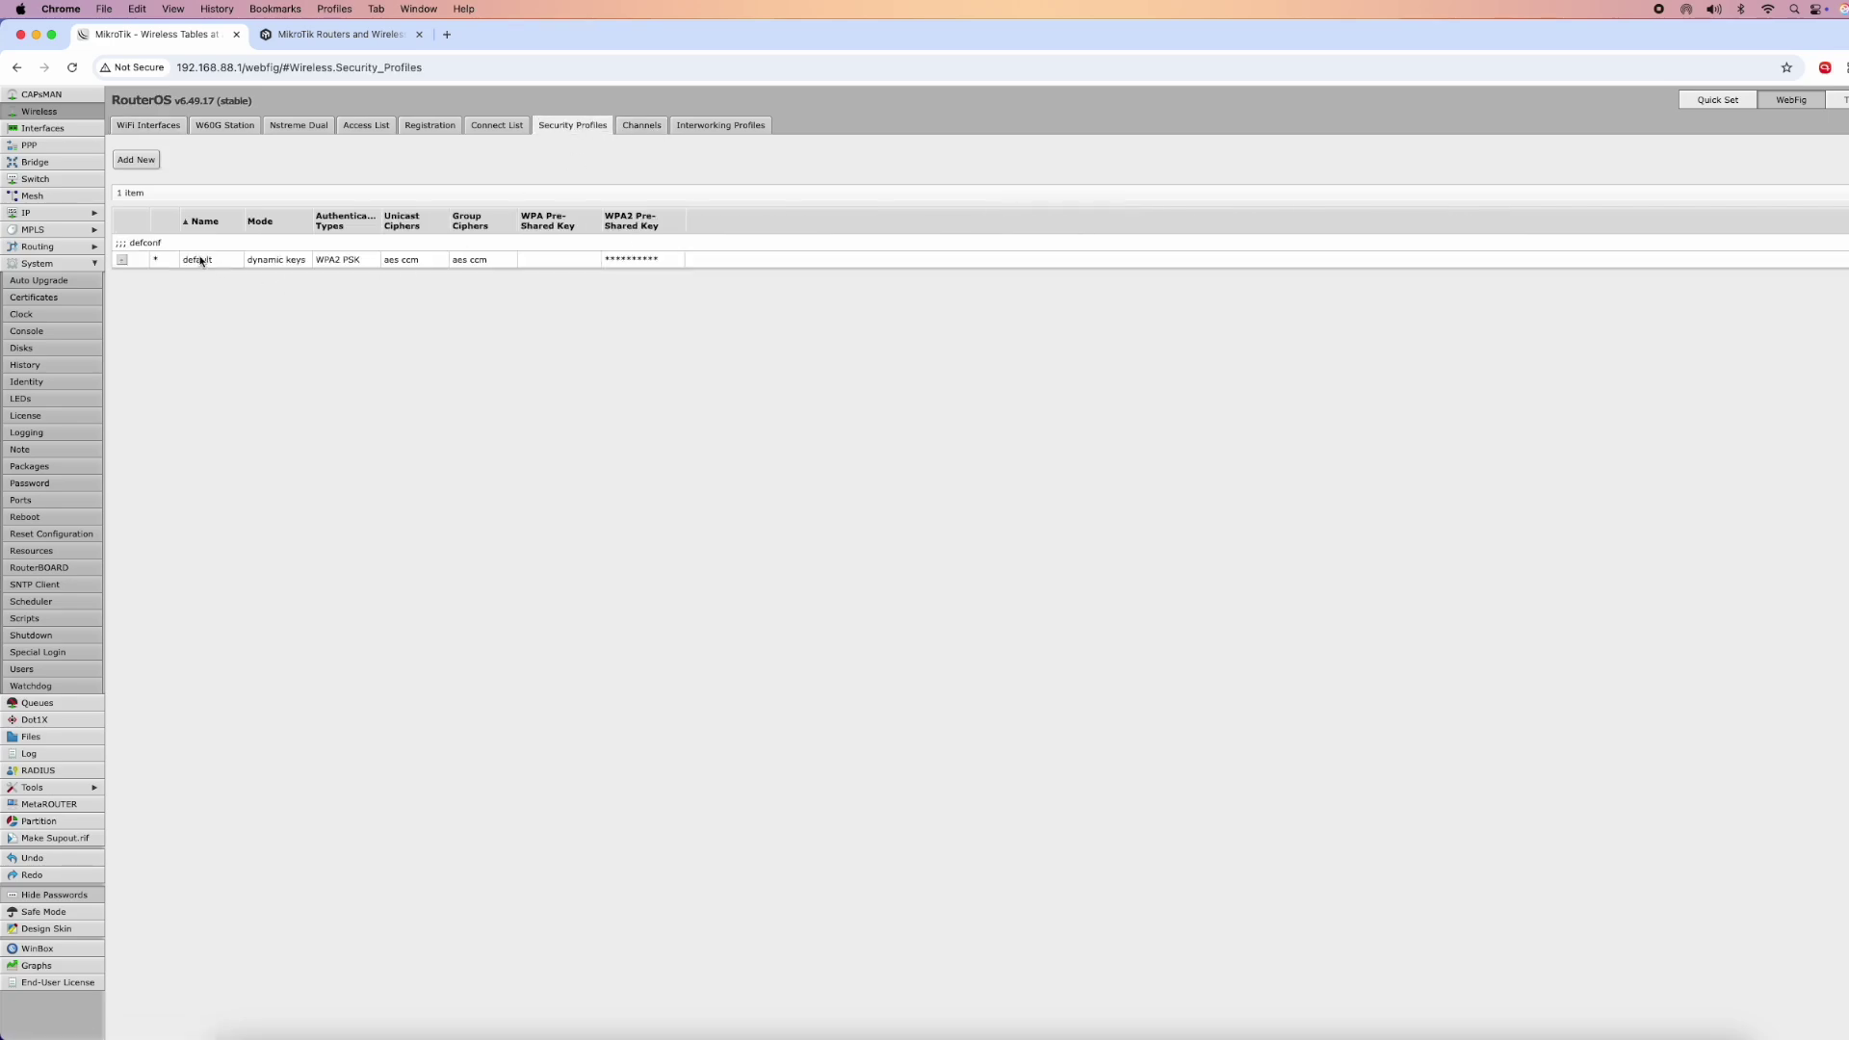
left_click(196, 260)
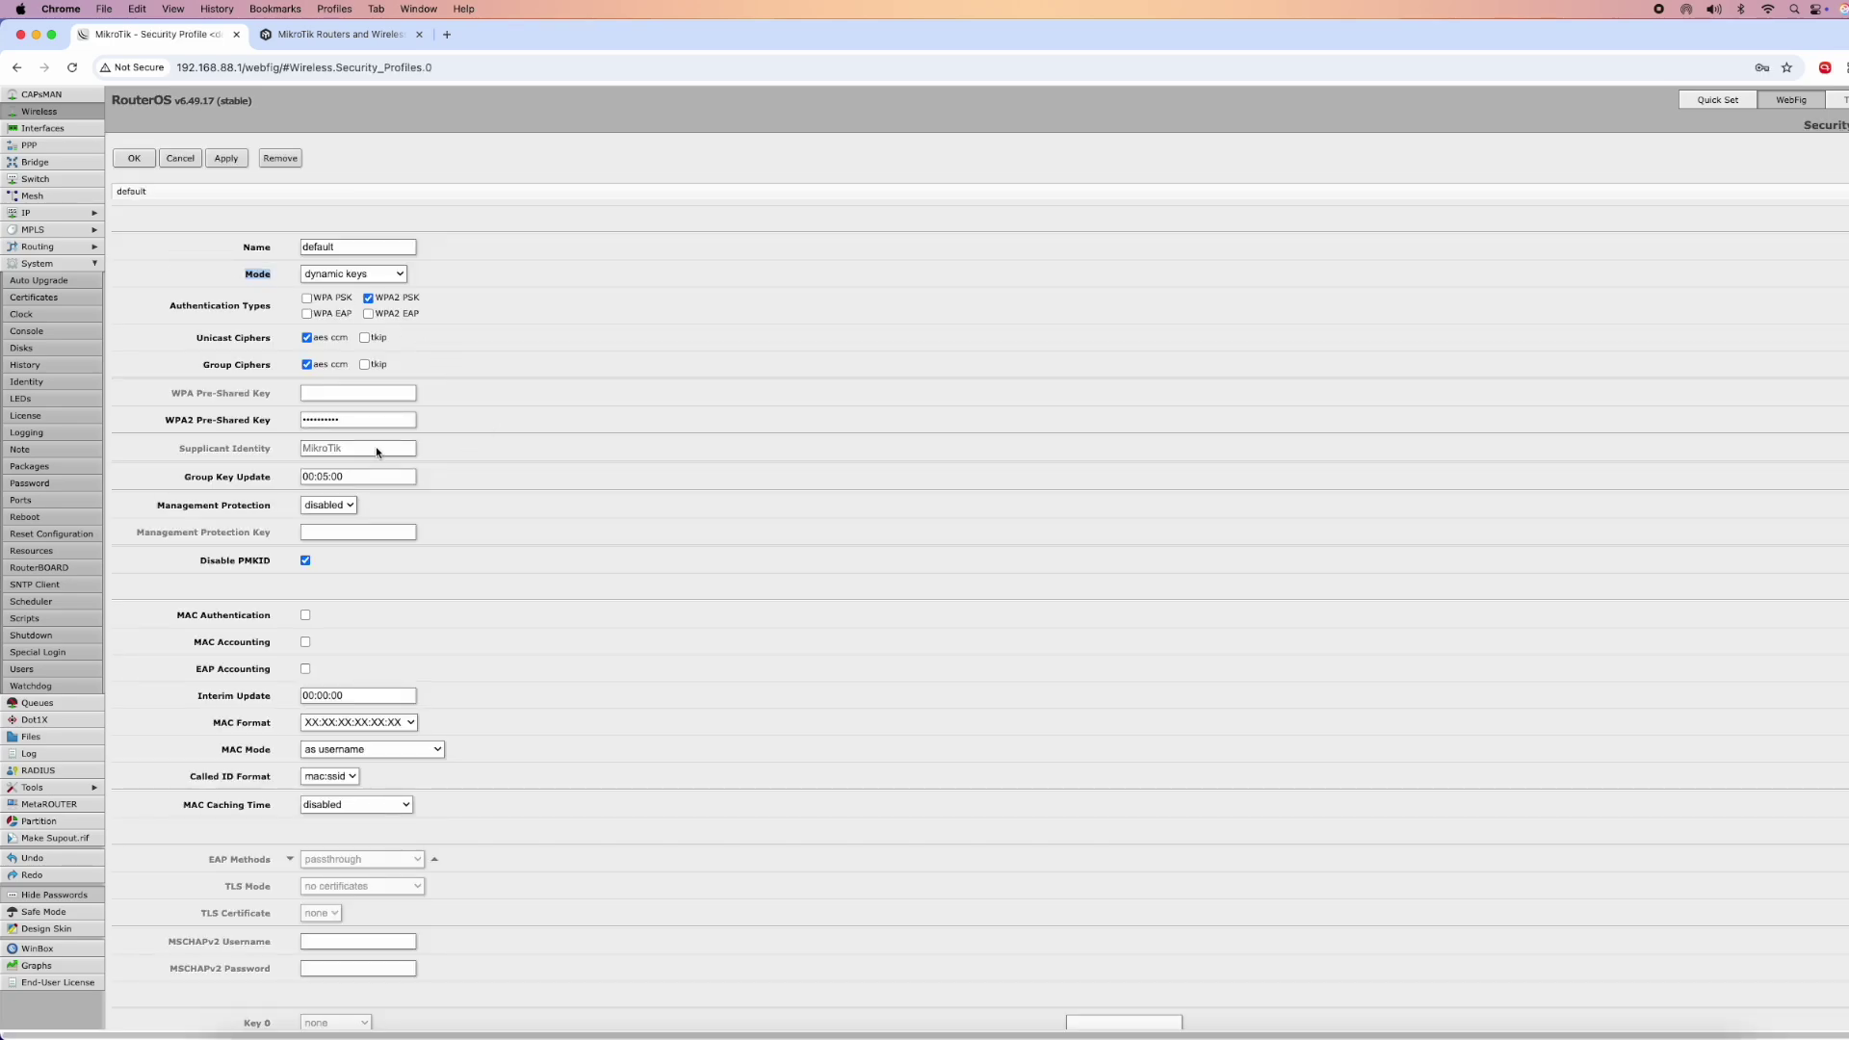
left_click(333, 421)
double_click(333, 421)
scroll(755, 503, "down", 3)
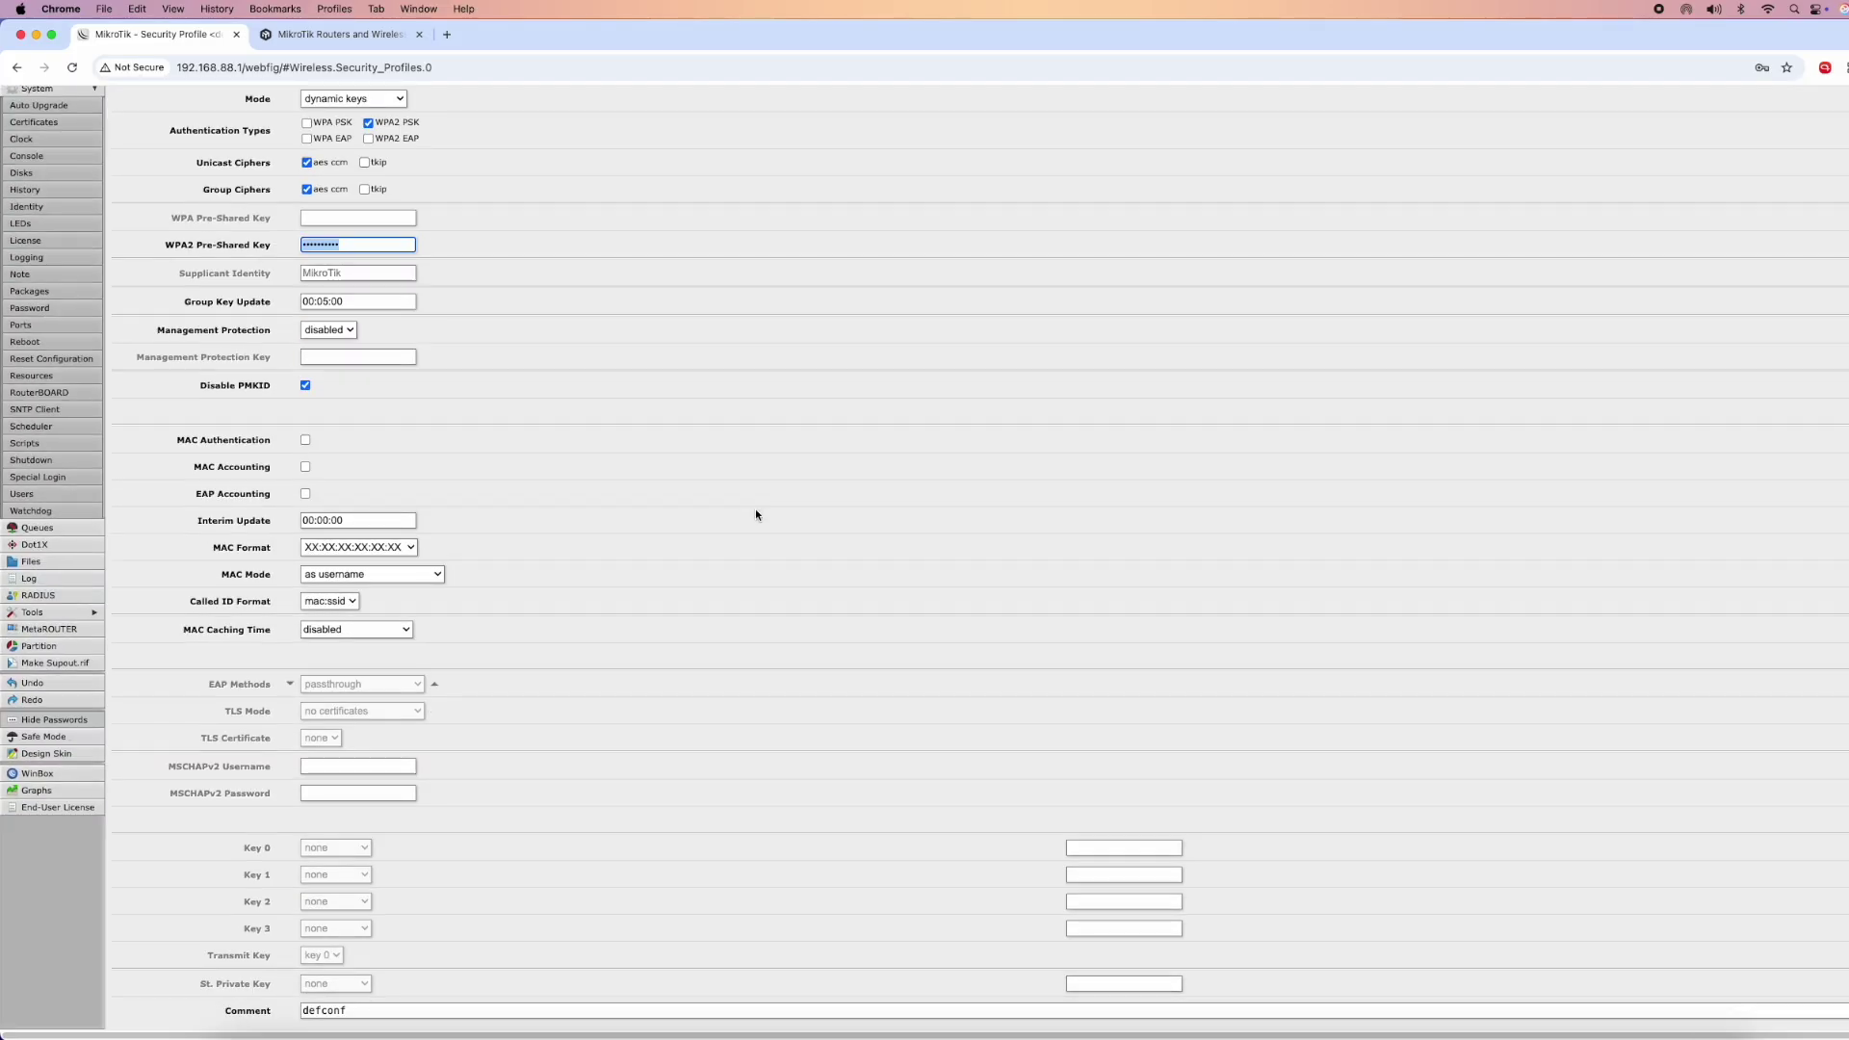
scroll(755, 514, "up", 3)
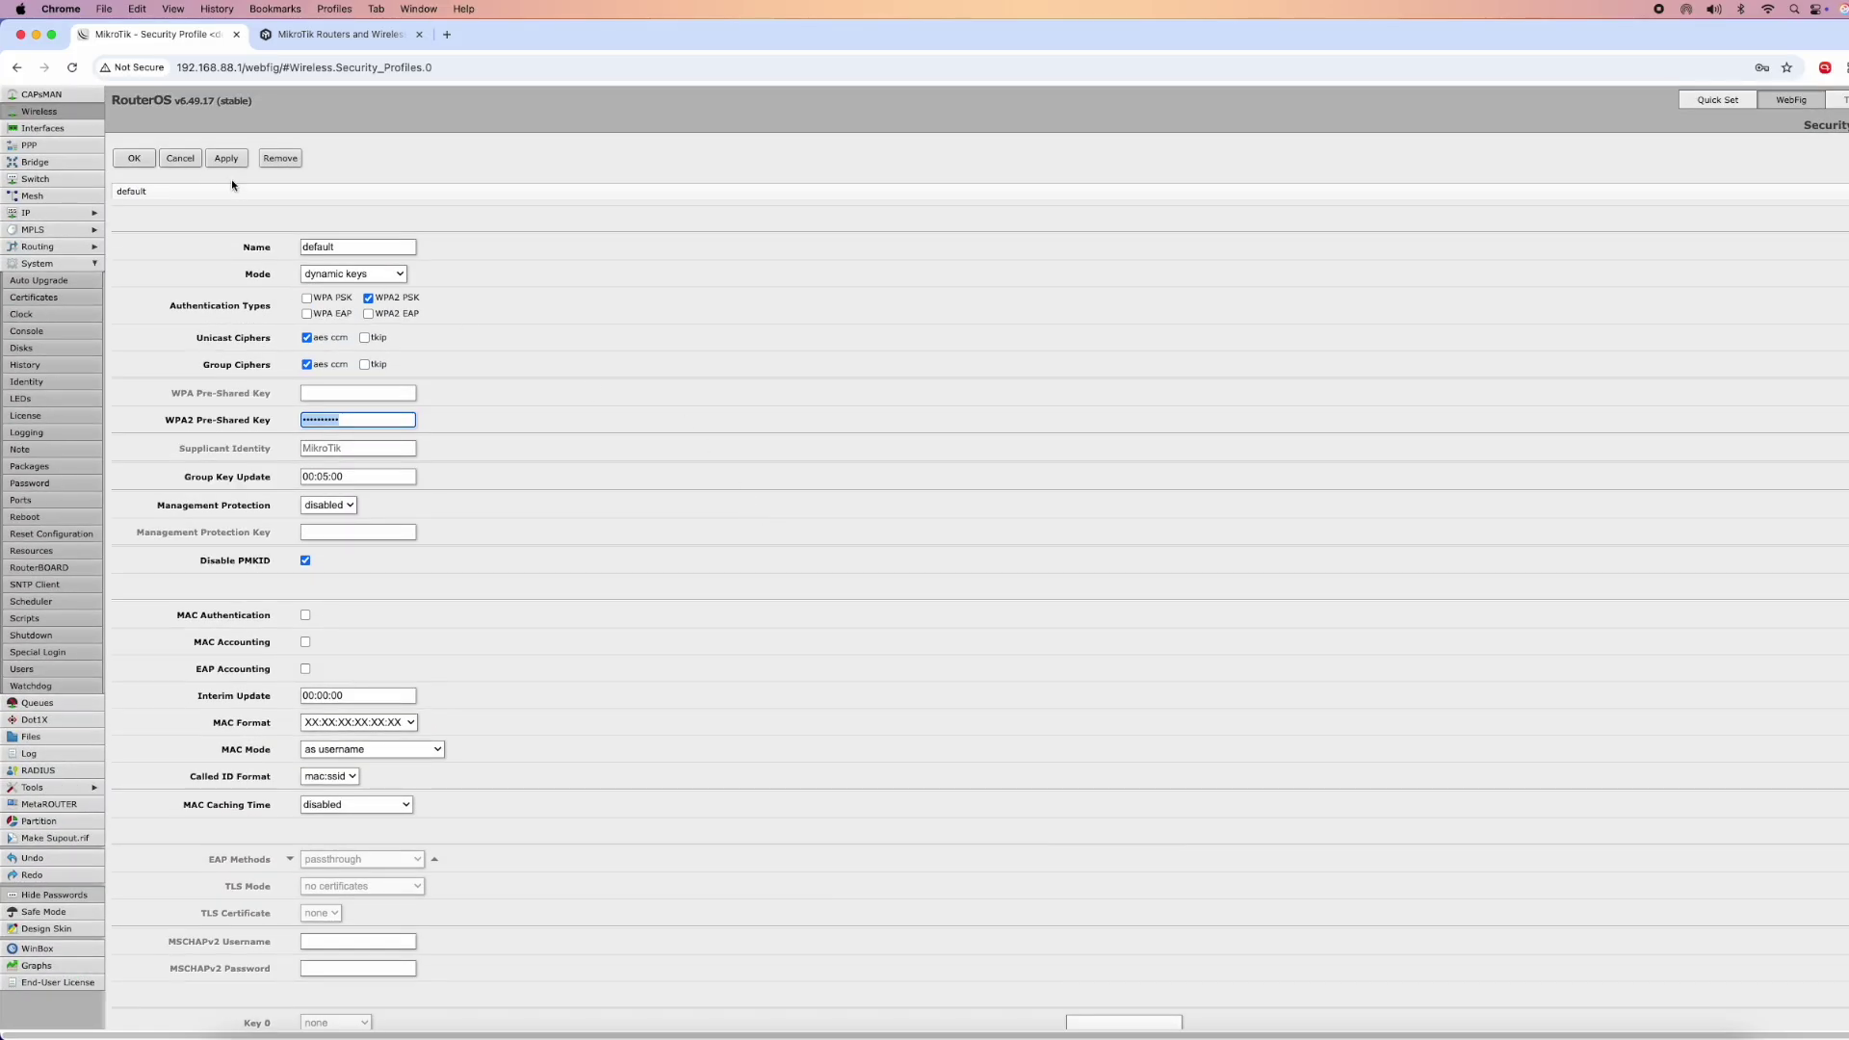
left_click(178, 158)
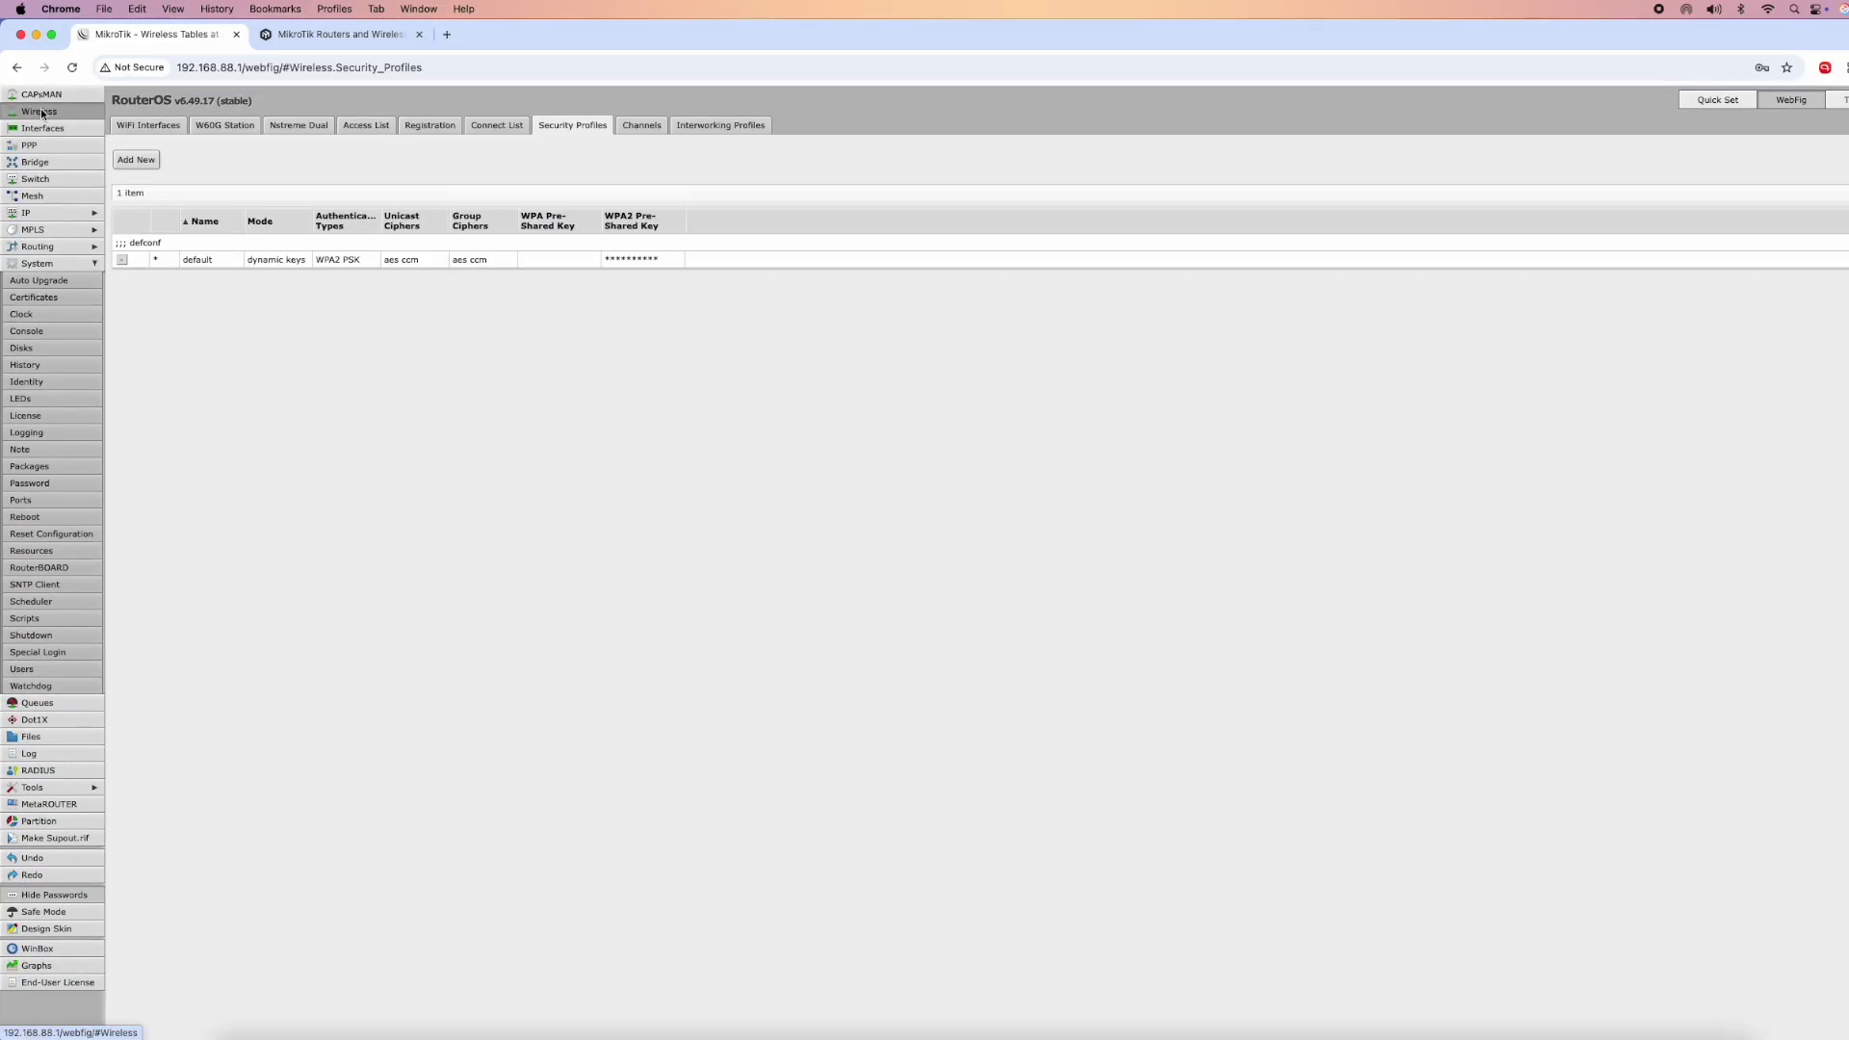
- Reopen the default security profile from the list and close it again unchanged
left_click(38, 112)
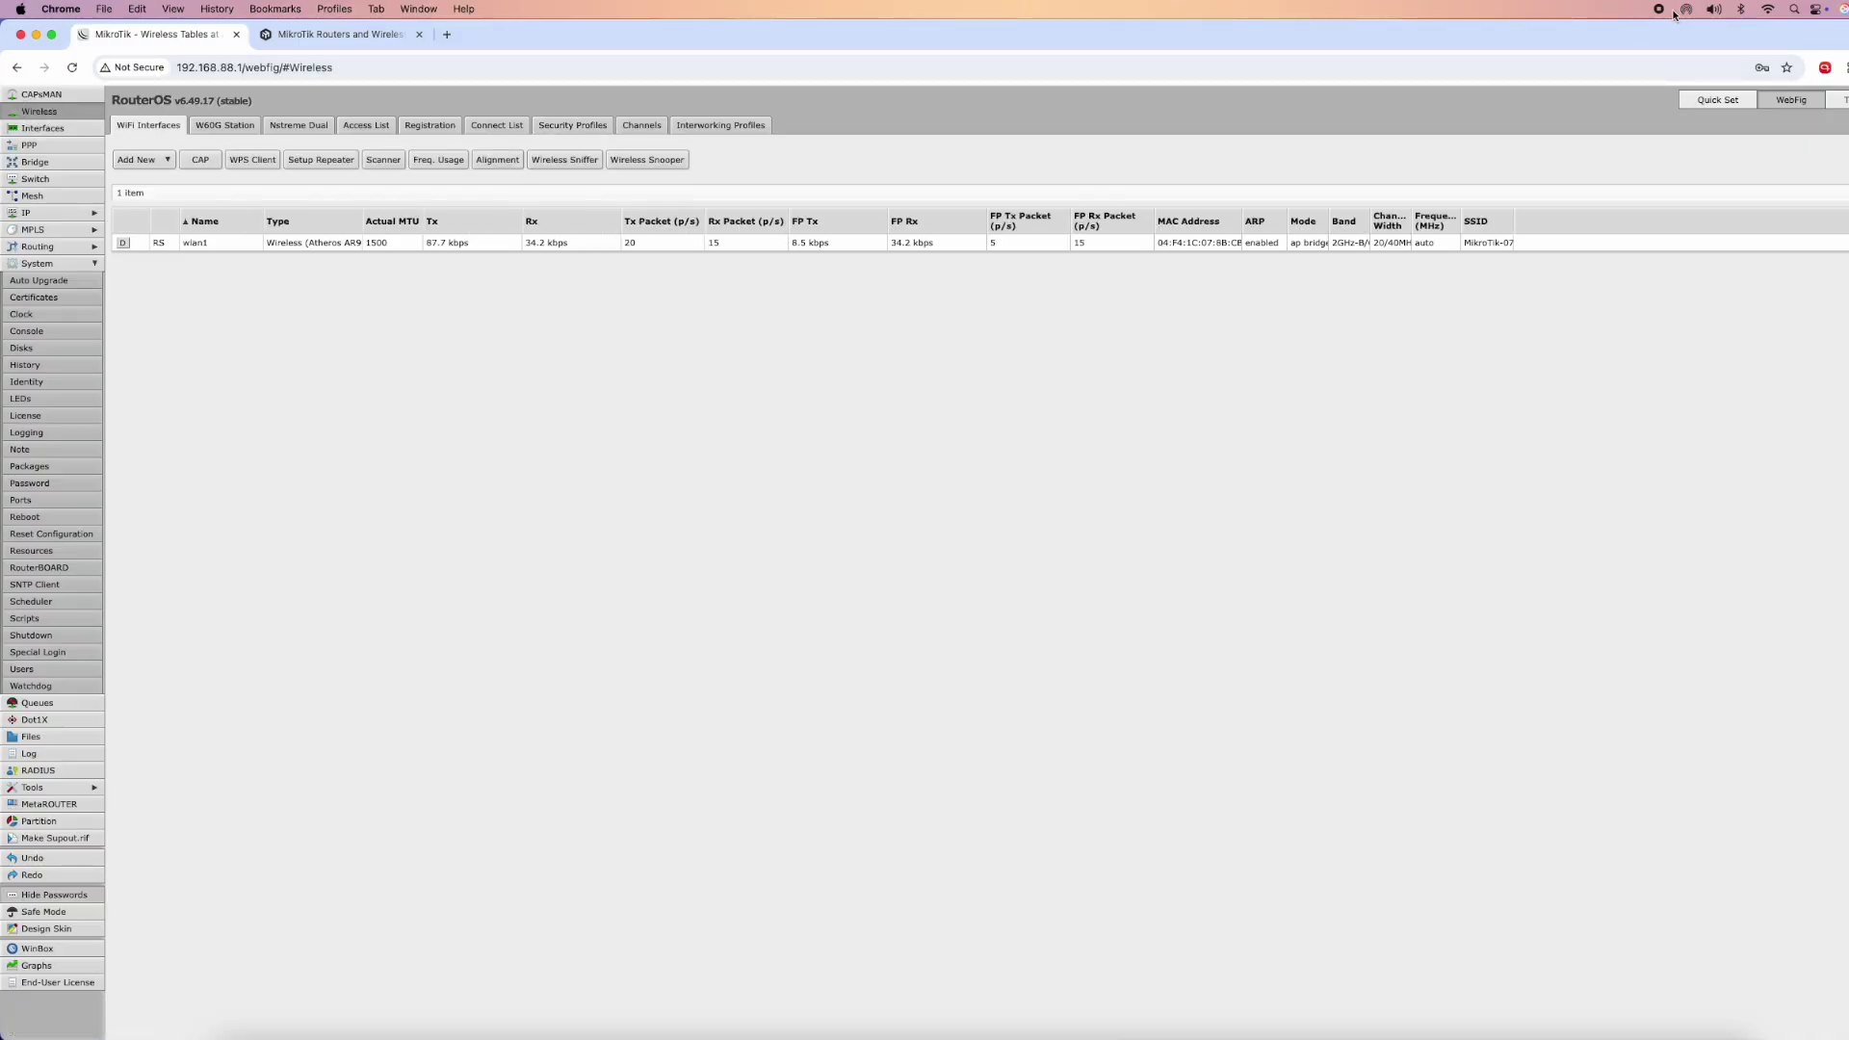
left_click(325, 422)
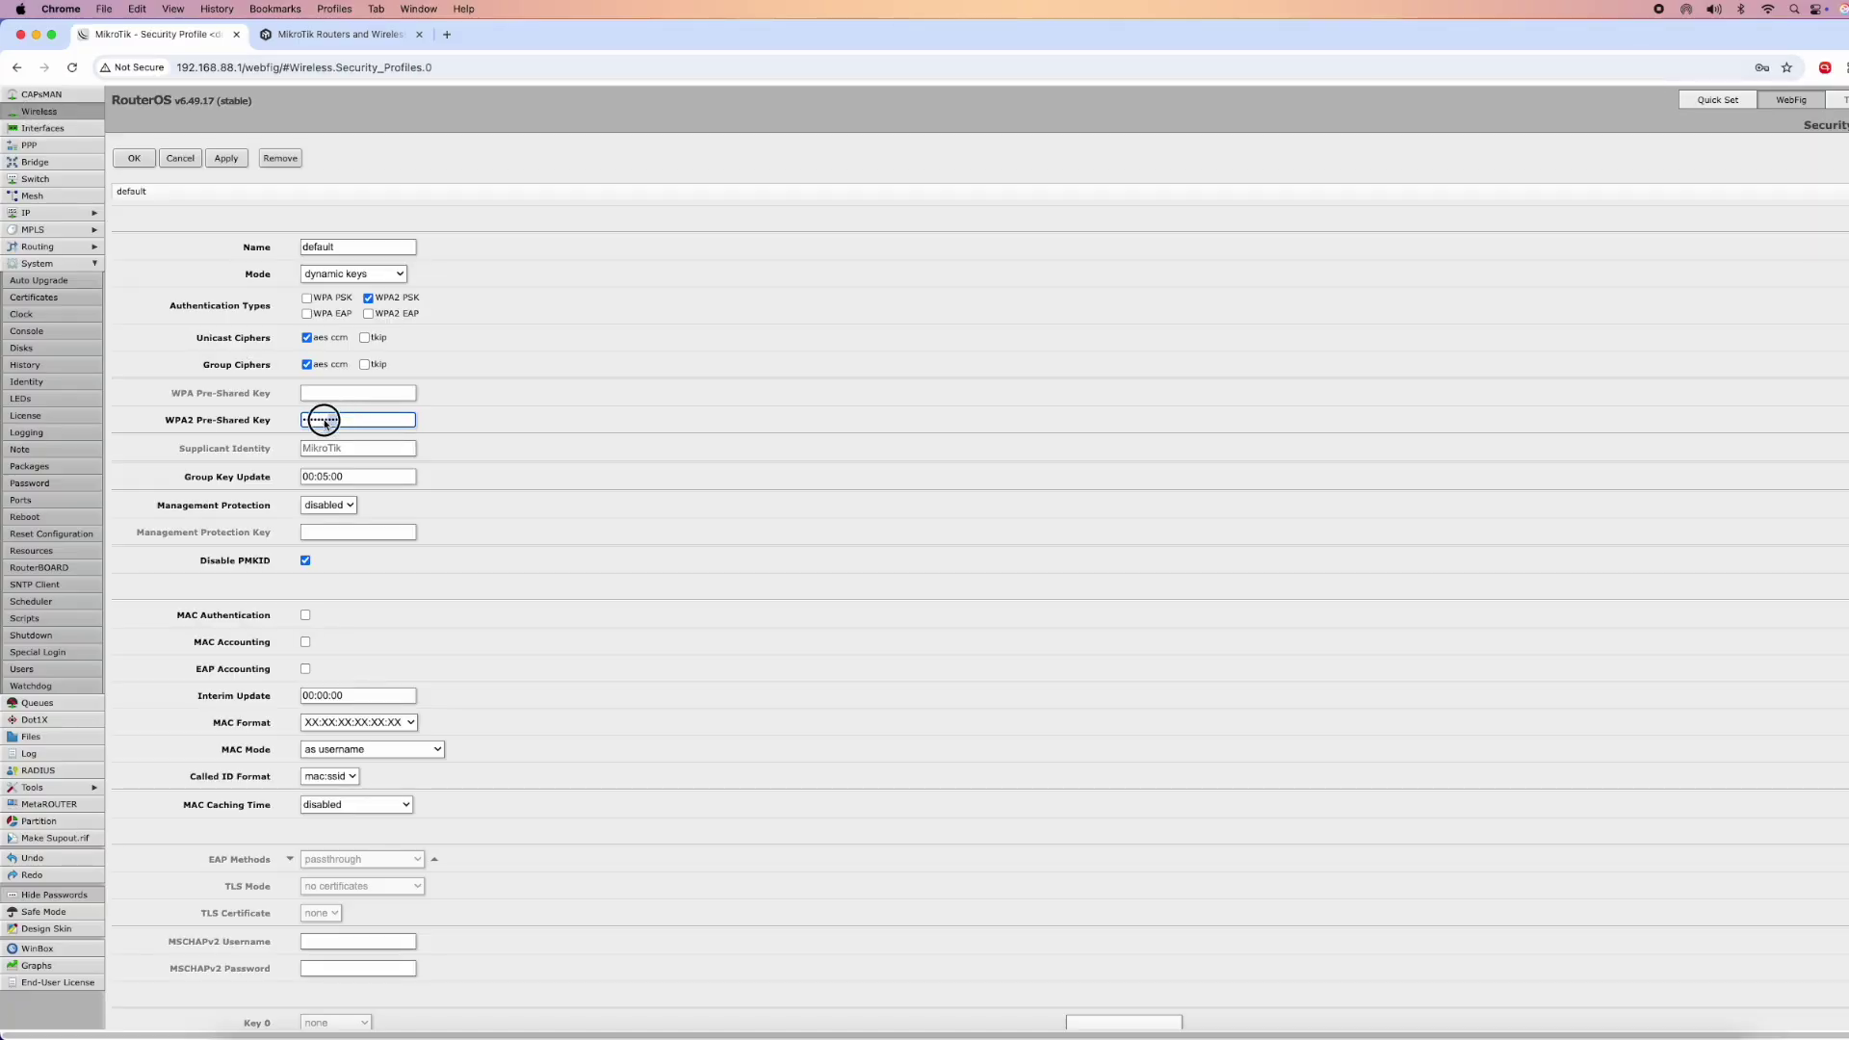
scroll(754, 503, "down", 2)
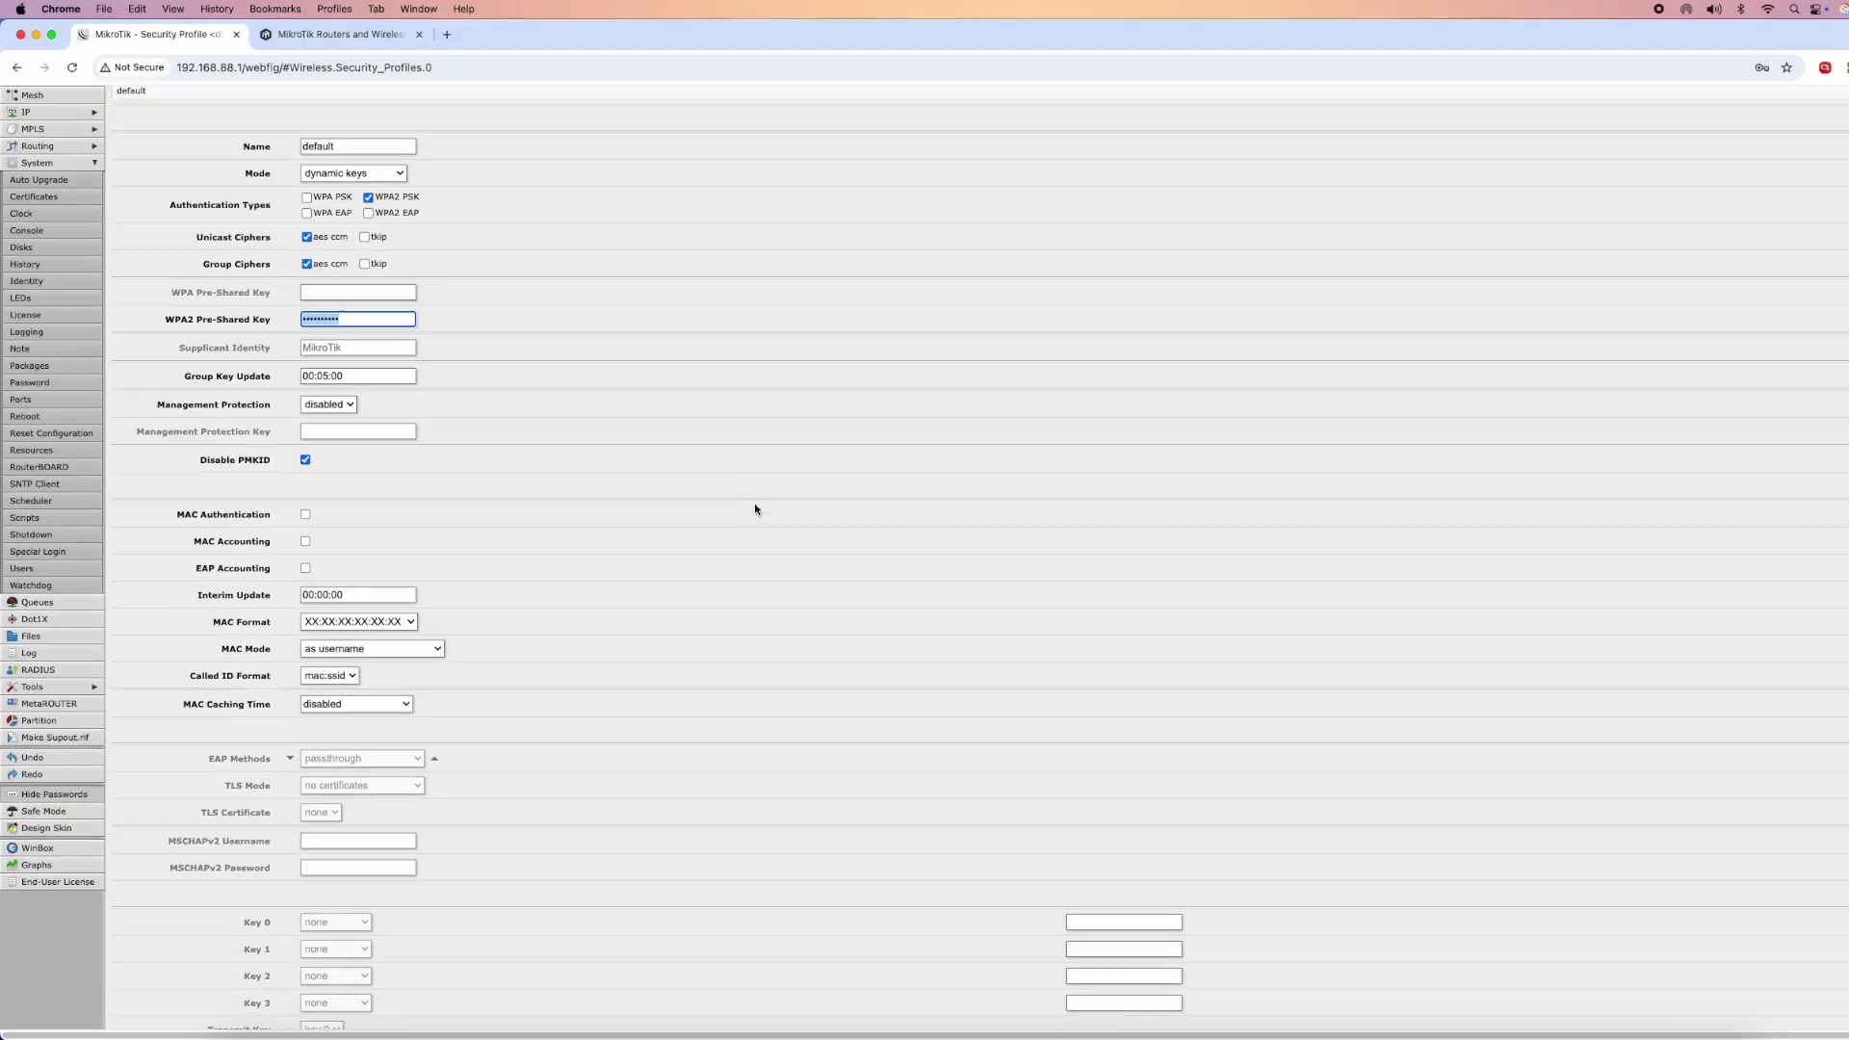
scroll(756, 516, "up", 2)
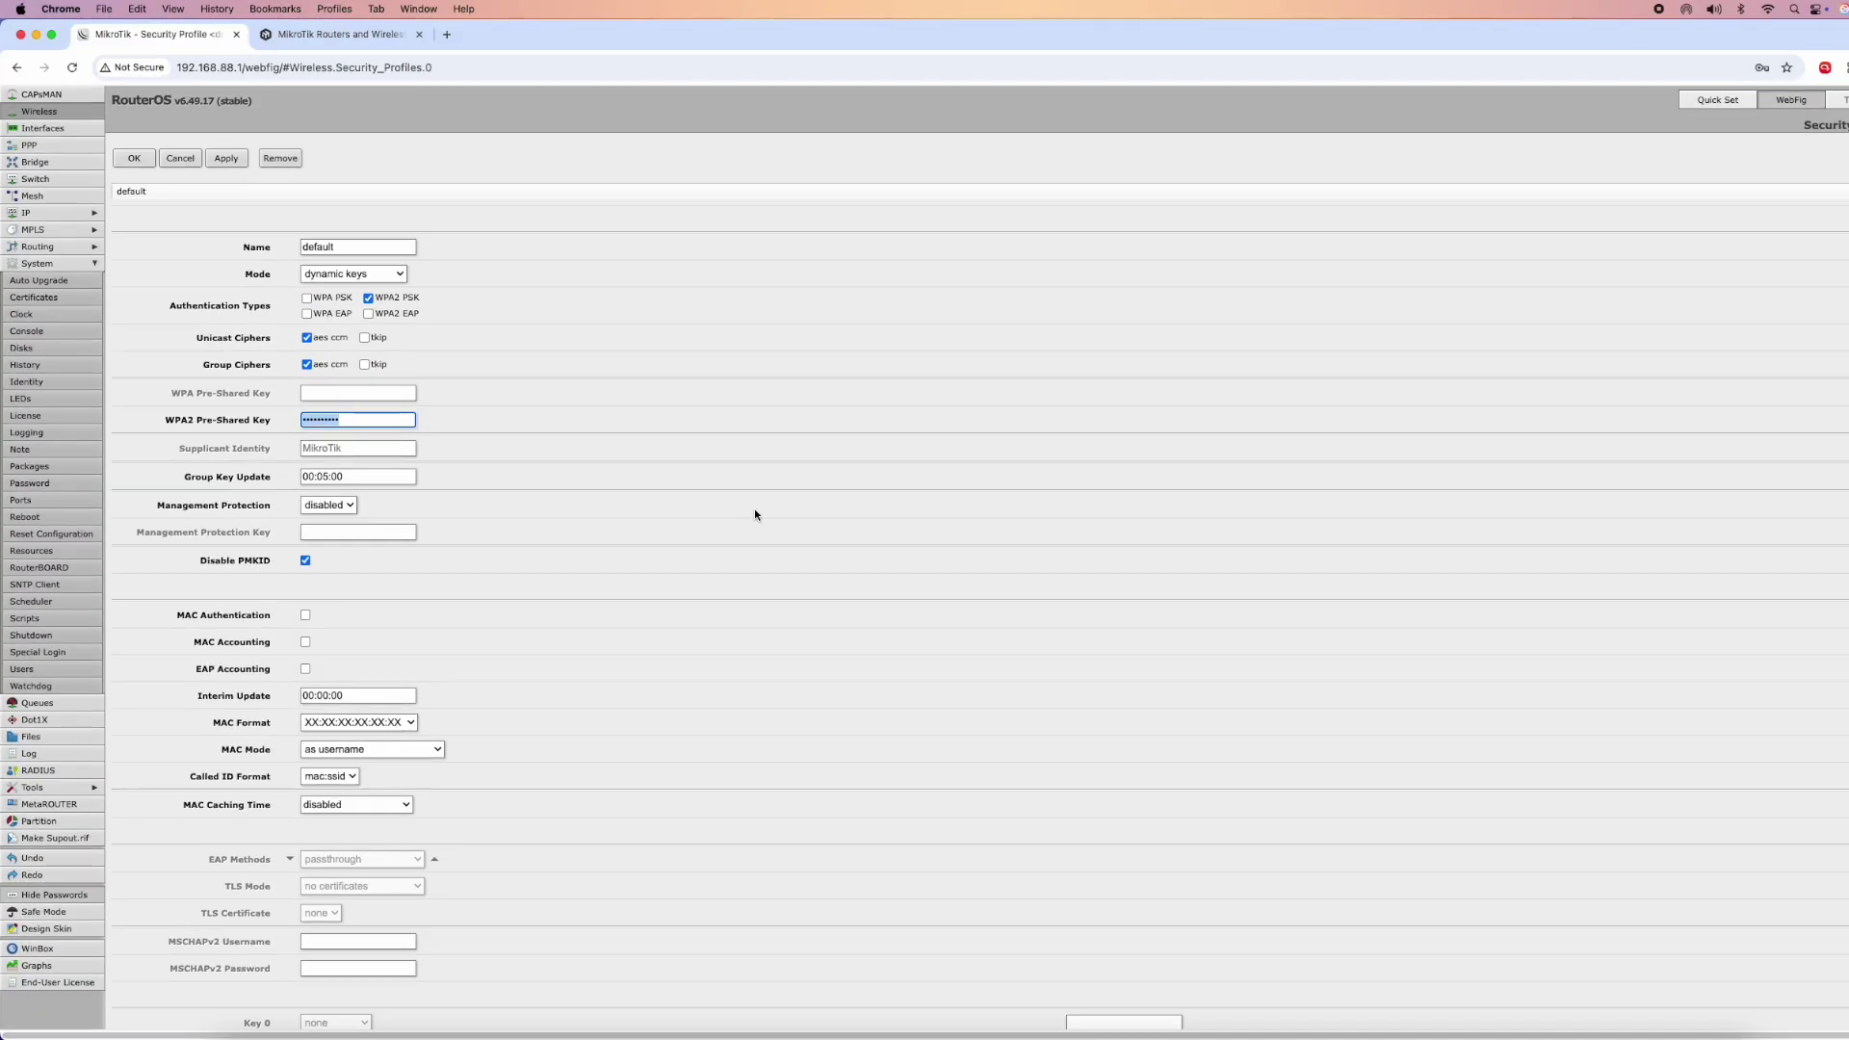
left_click(178, 159)
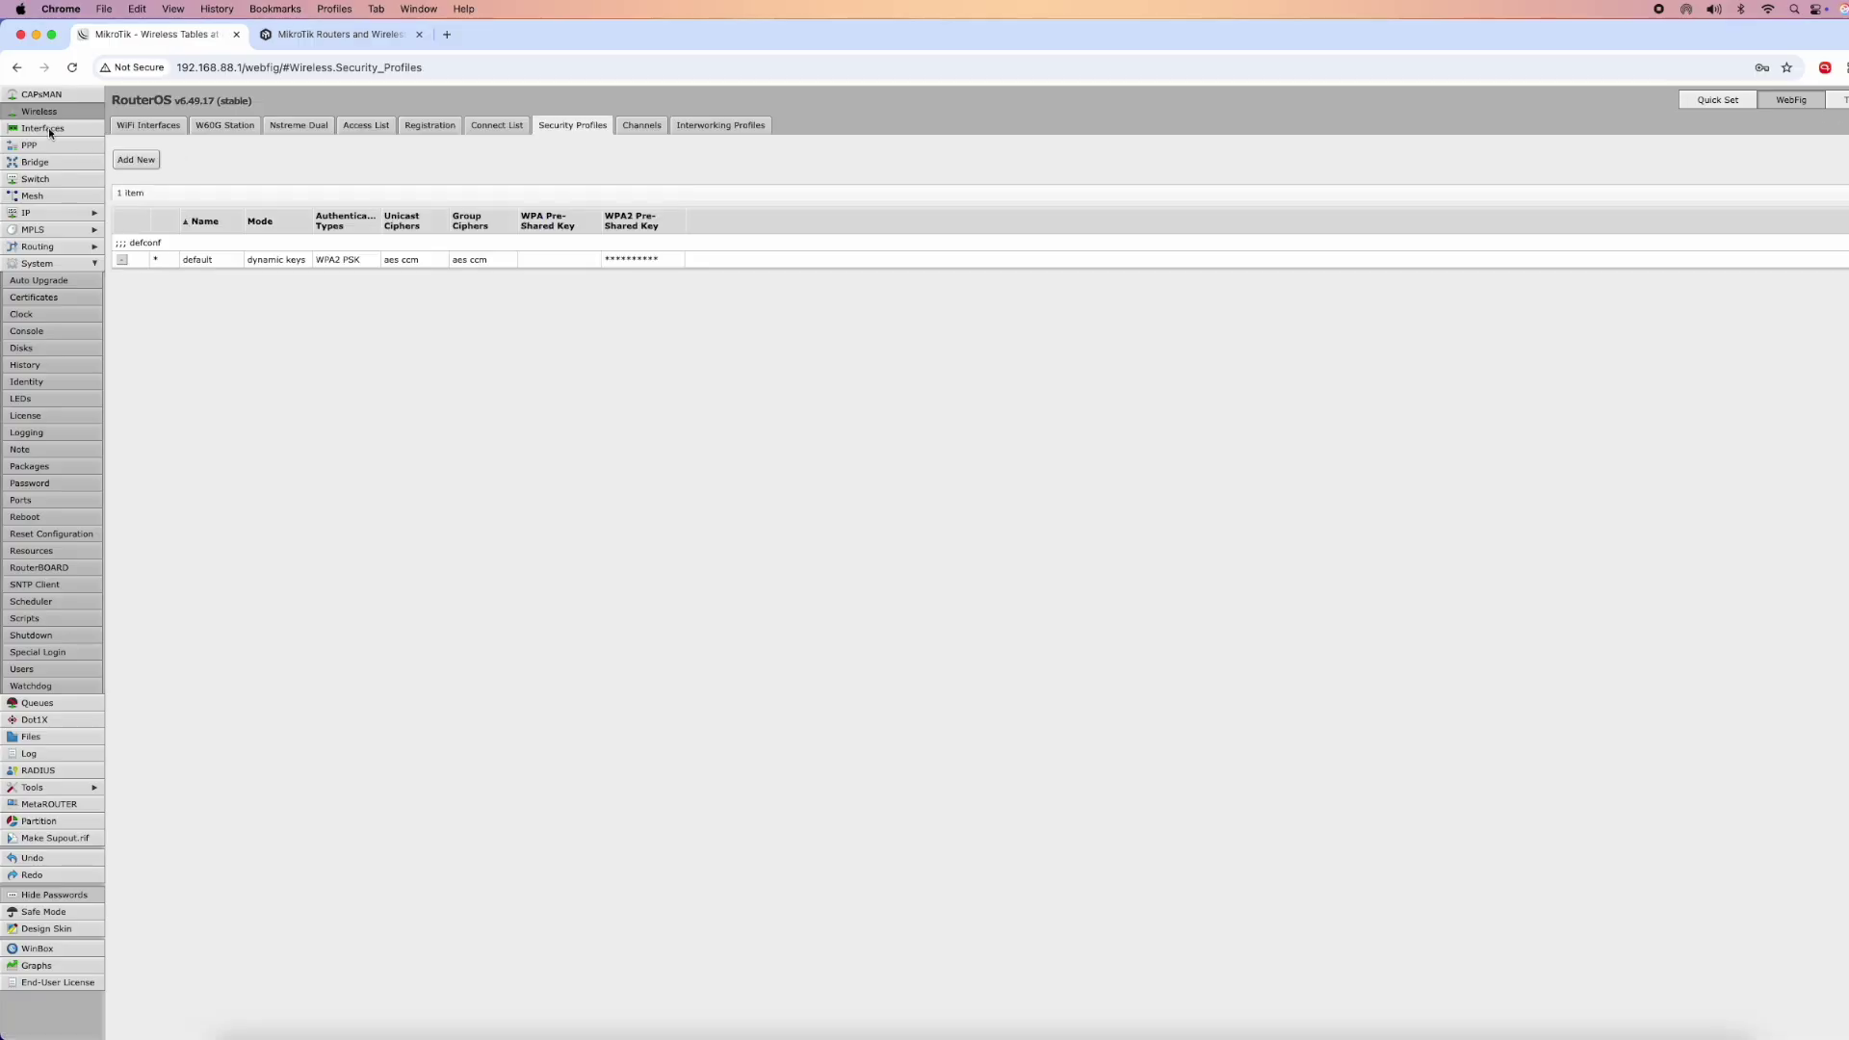
- Return to wireless interfaces, then view and dismiss the WinBox download options
left_click(38, 113)
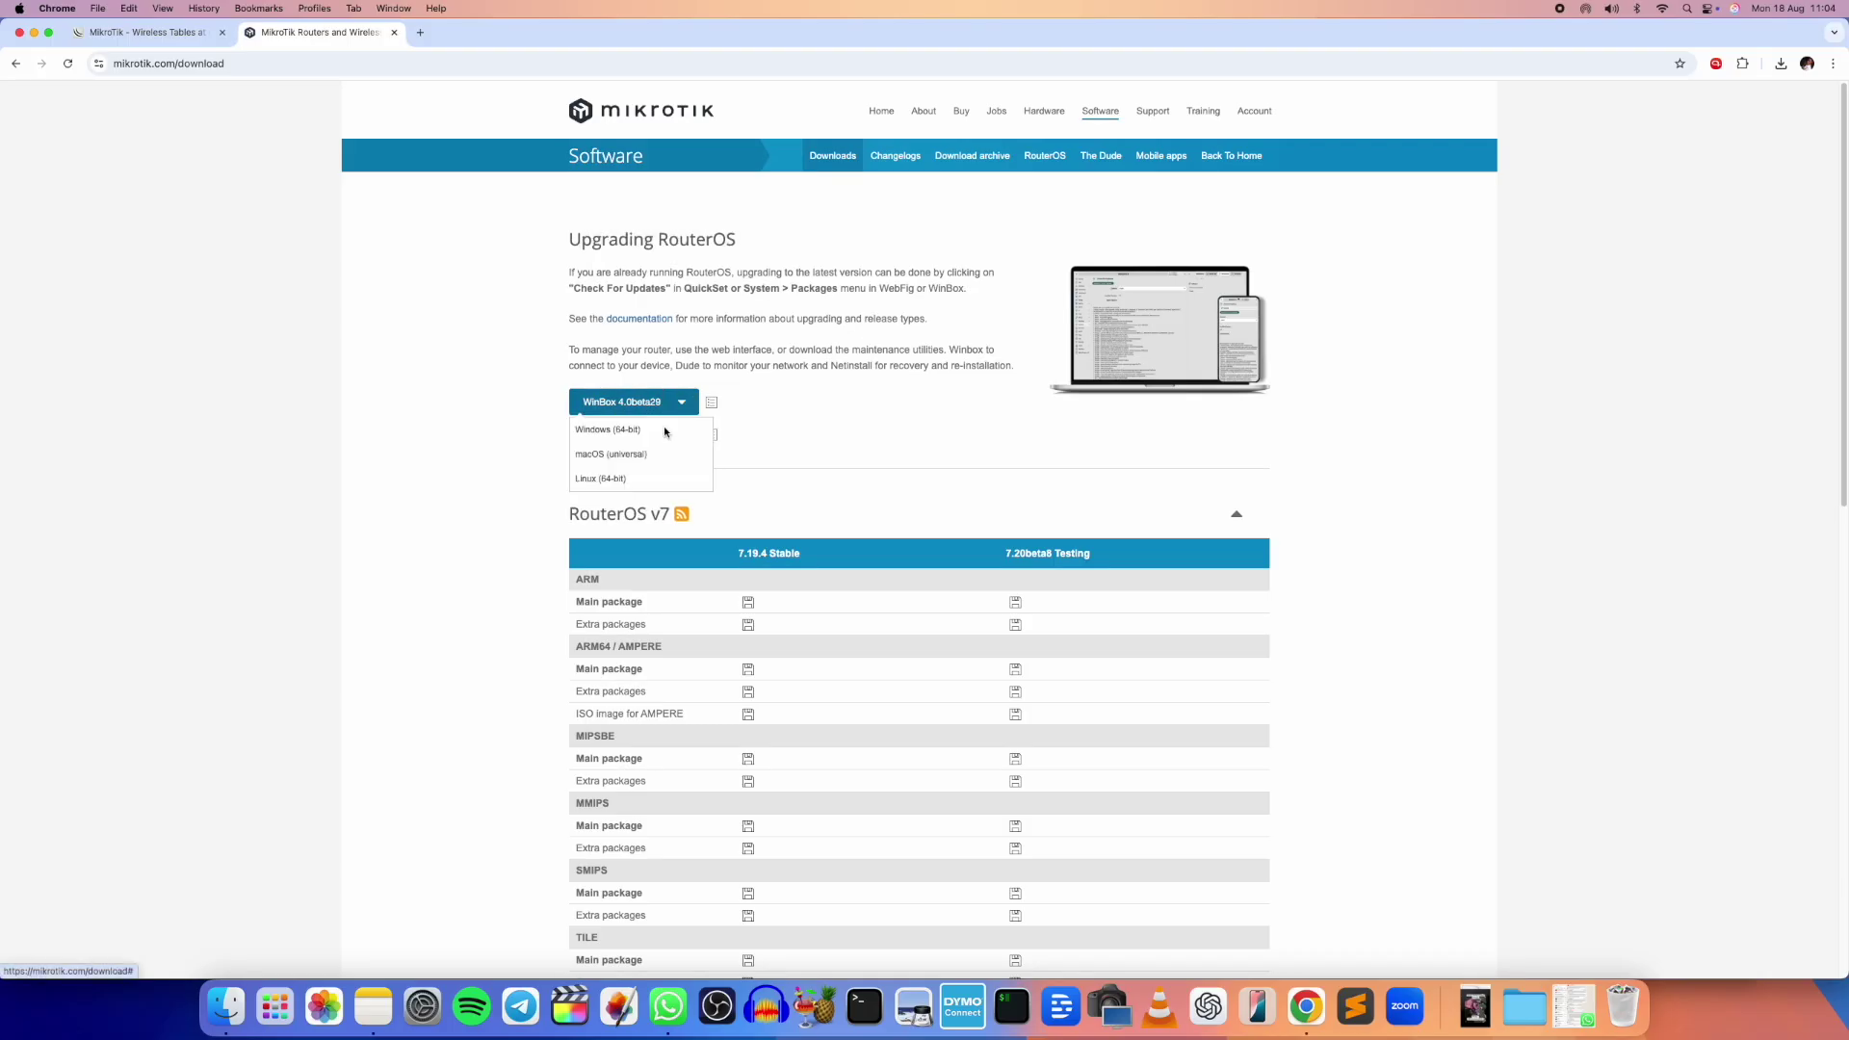
left_click(681, 403)
left_click(816, 418)
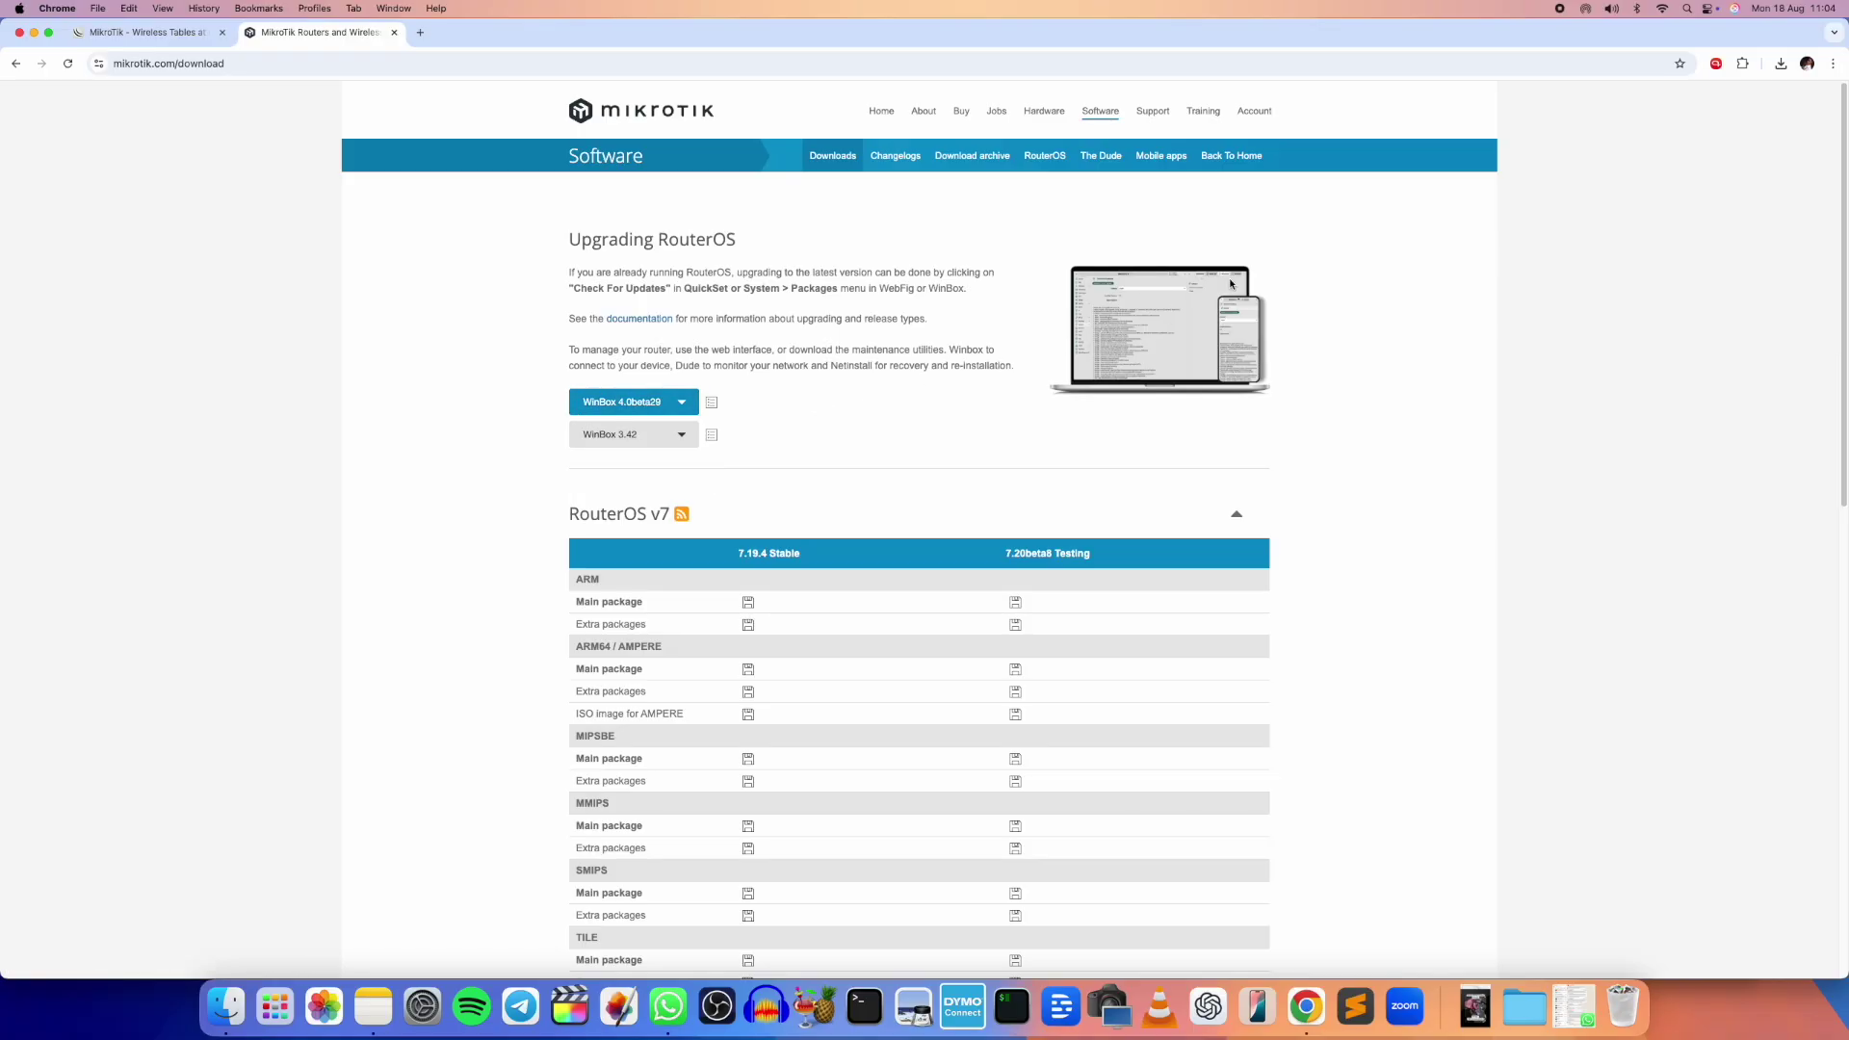
- Open WinBox.dmg from Chrome's downloads and launch the WinBox app
left_click(1783, 68)
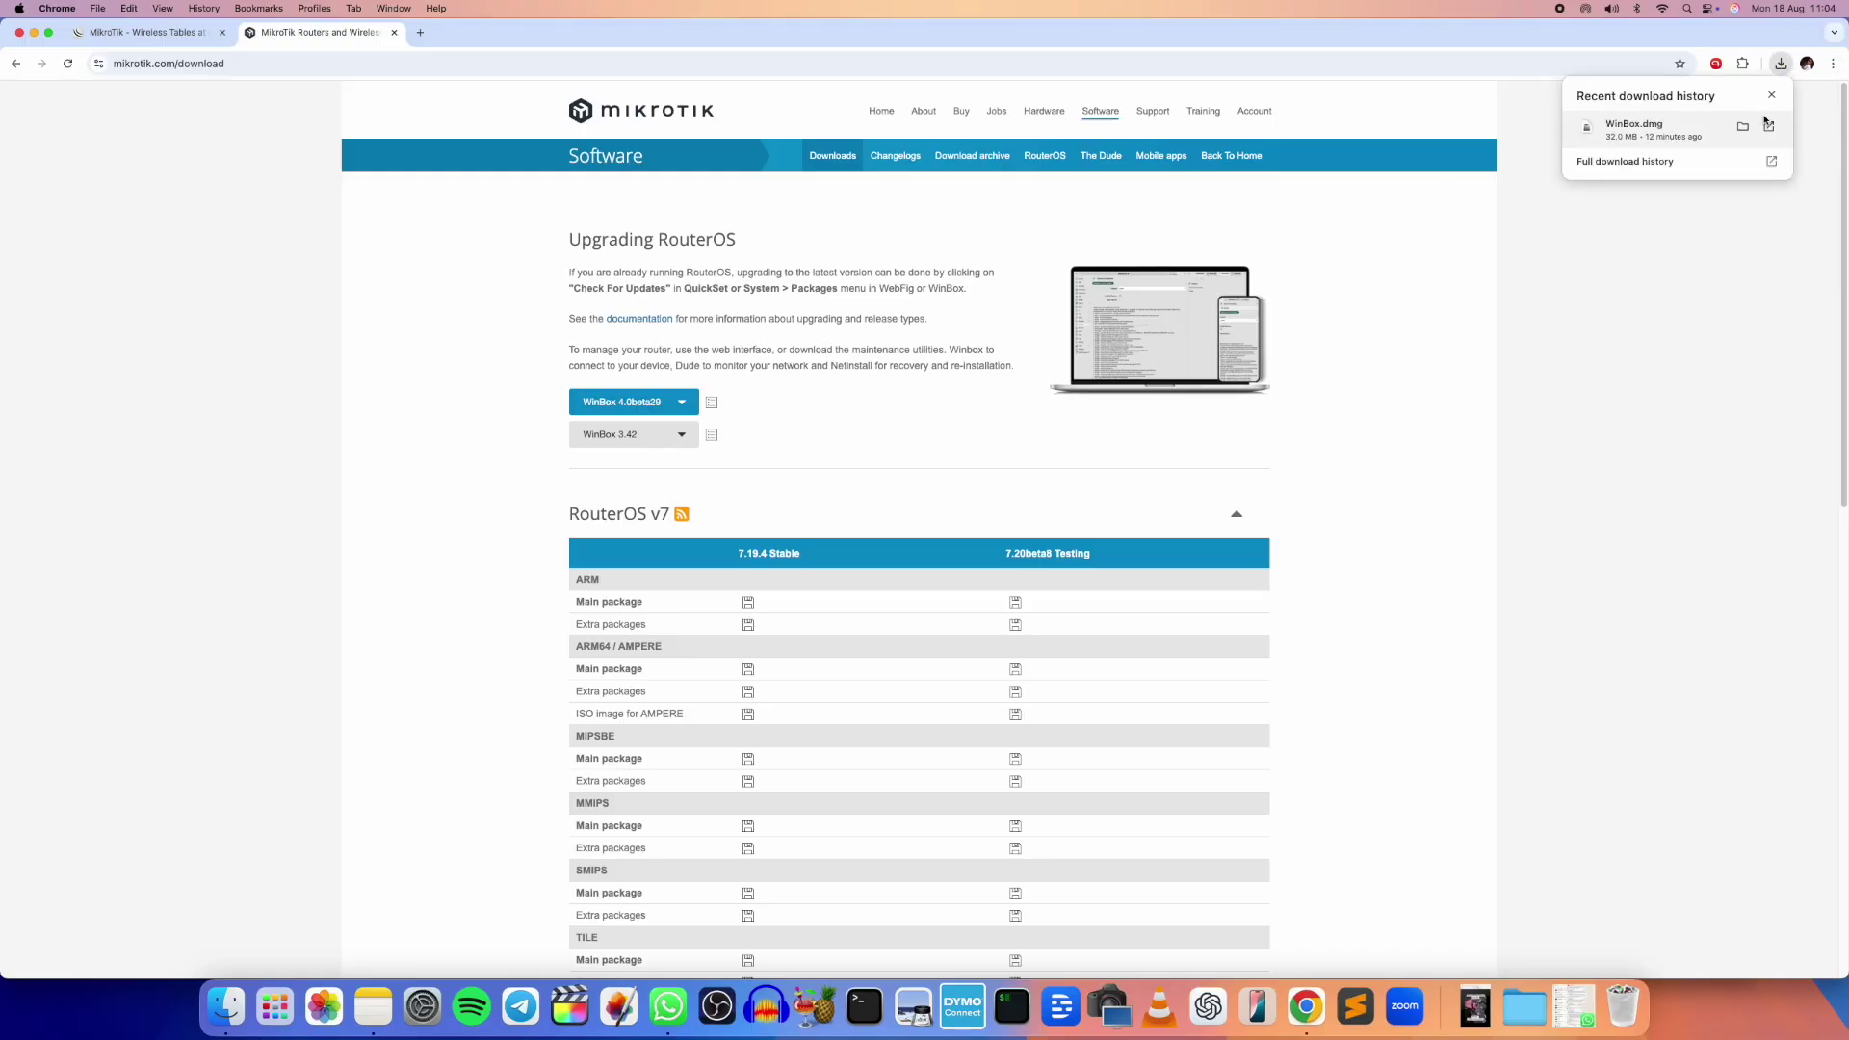
left_click(1769, 131)
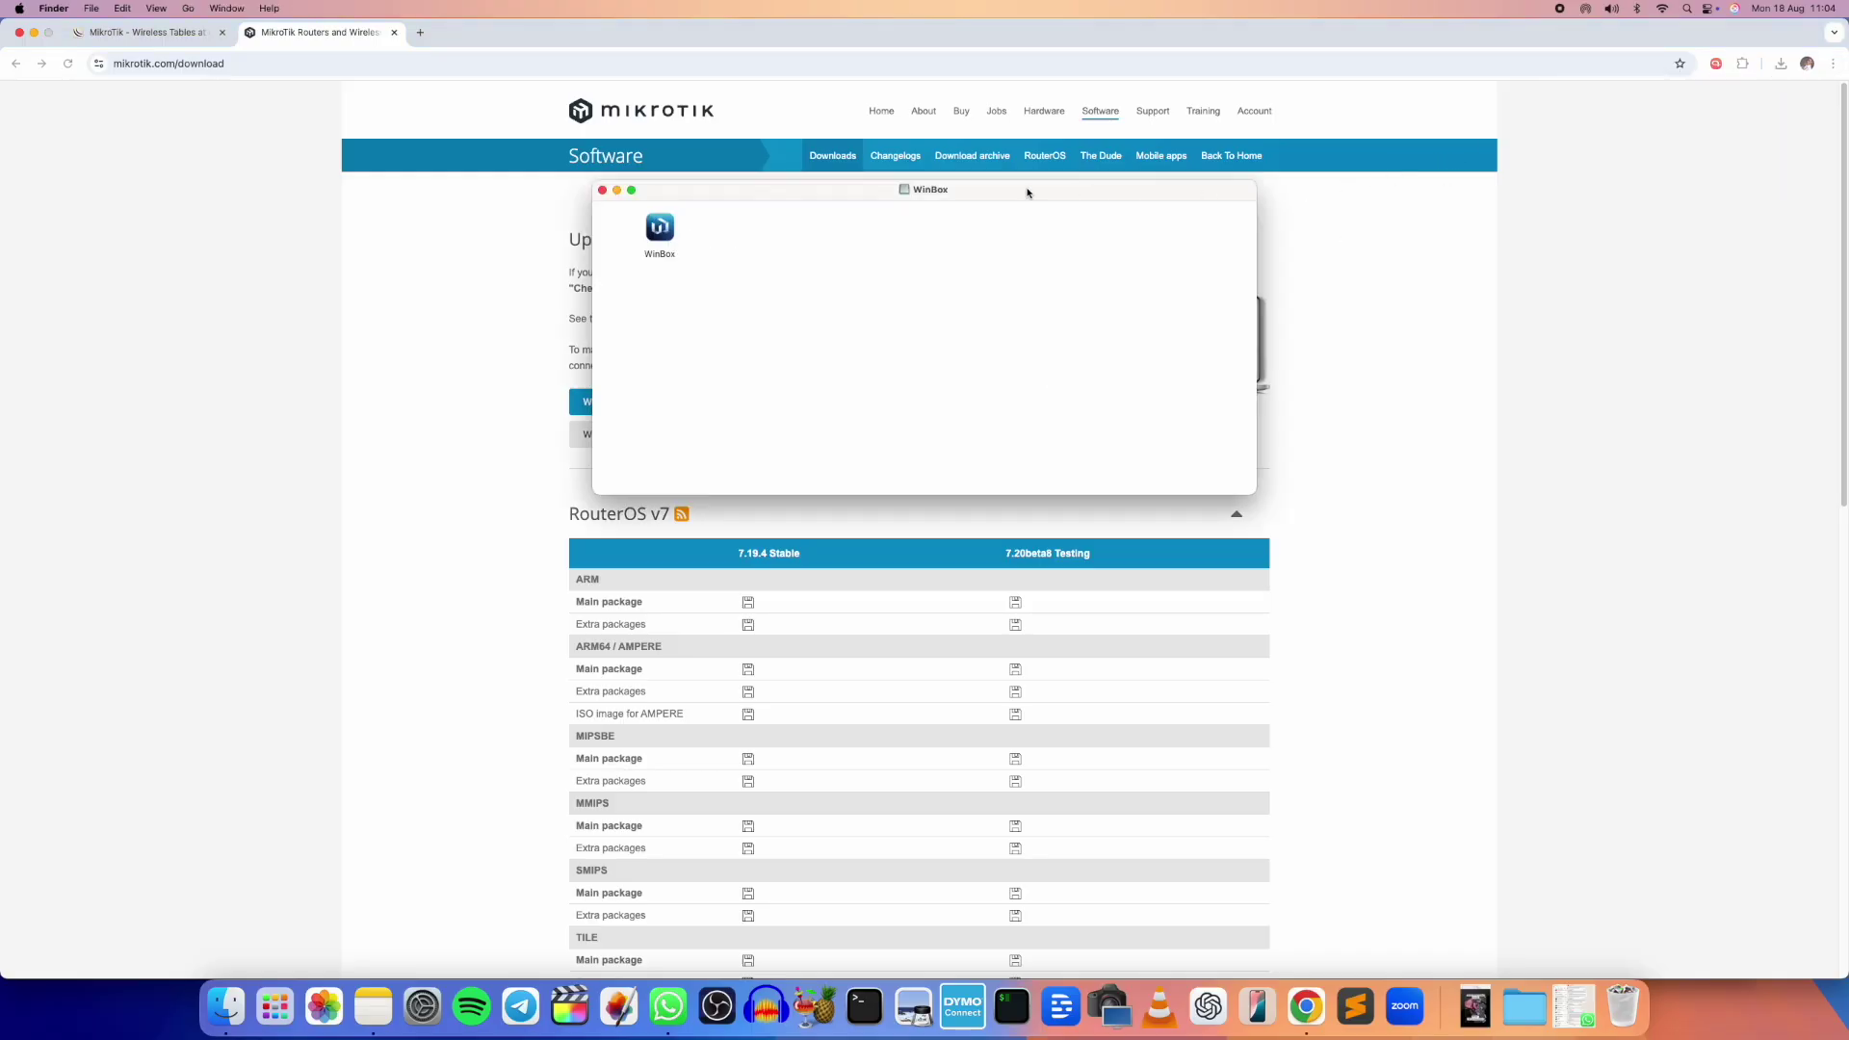
left_click(655, 241)
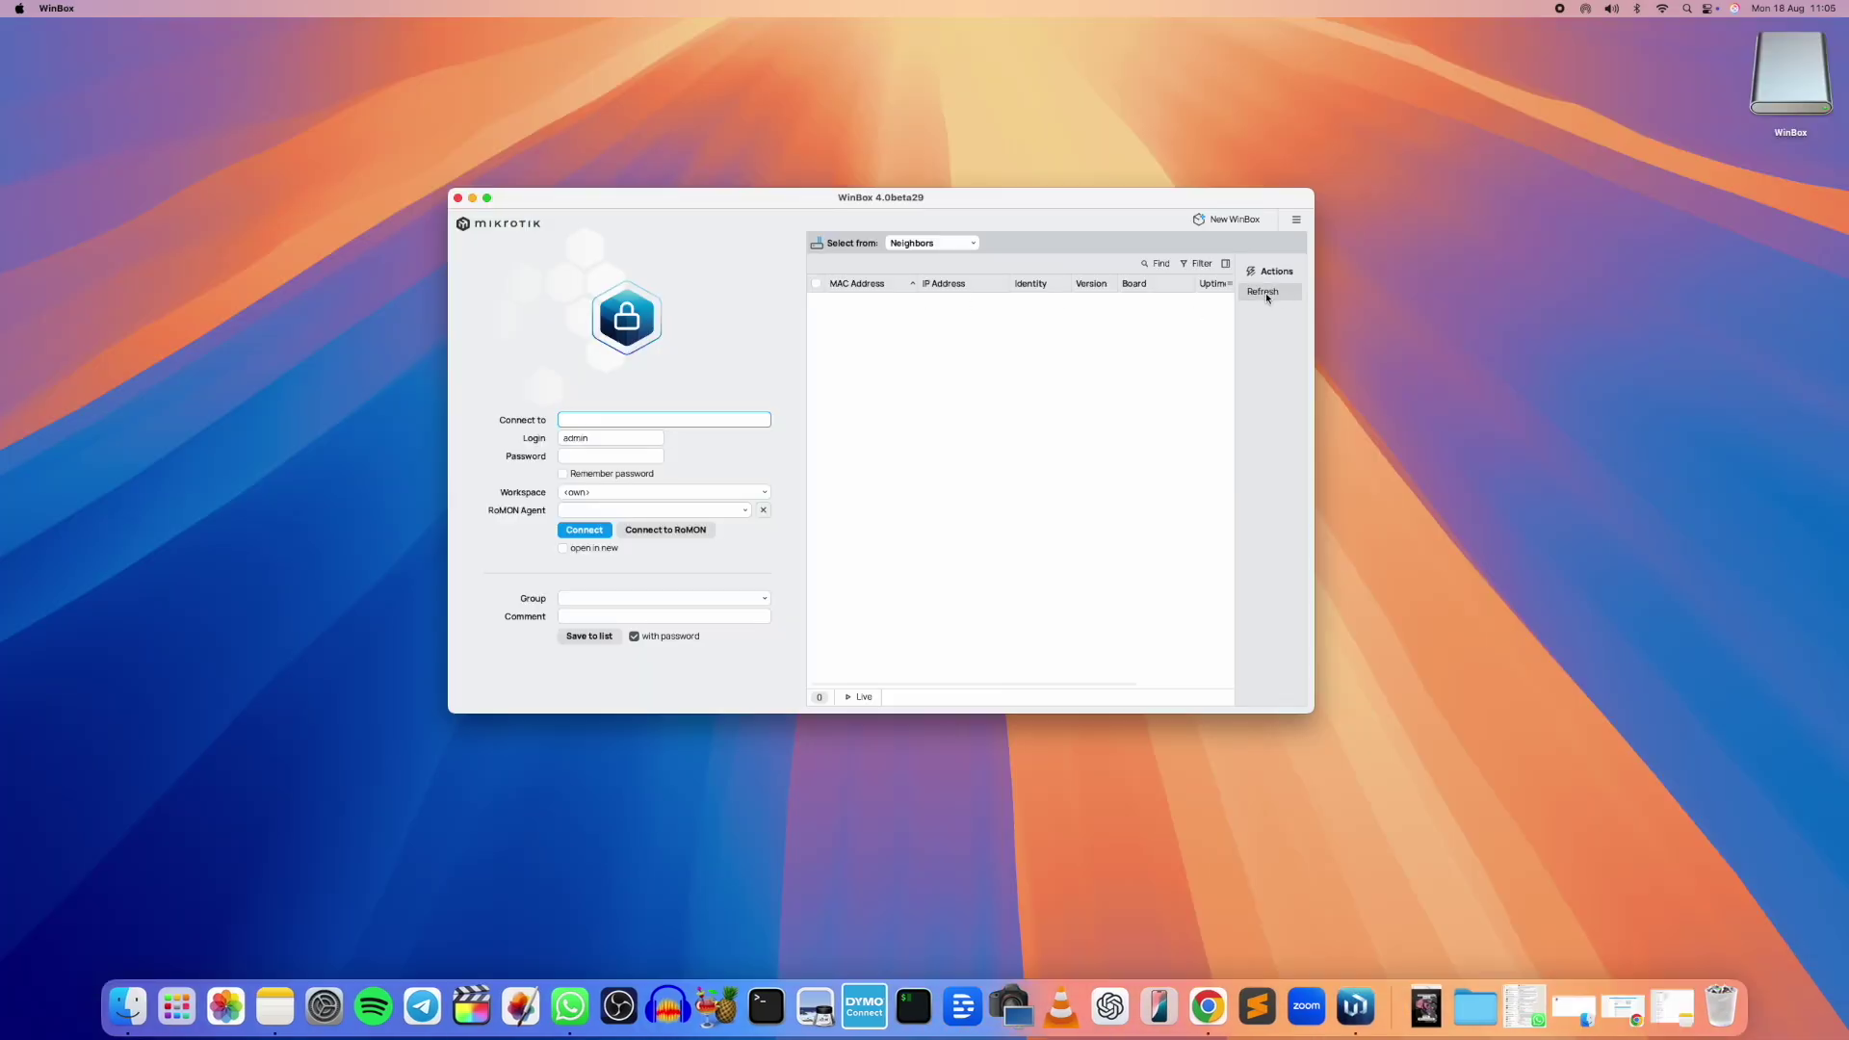
- Keep router discovery on Neighbors and check which Wi-Fi network the computer uses
left_click(919, 245)
left_click(922, 246)
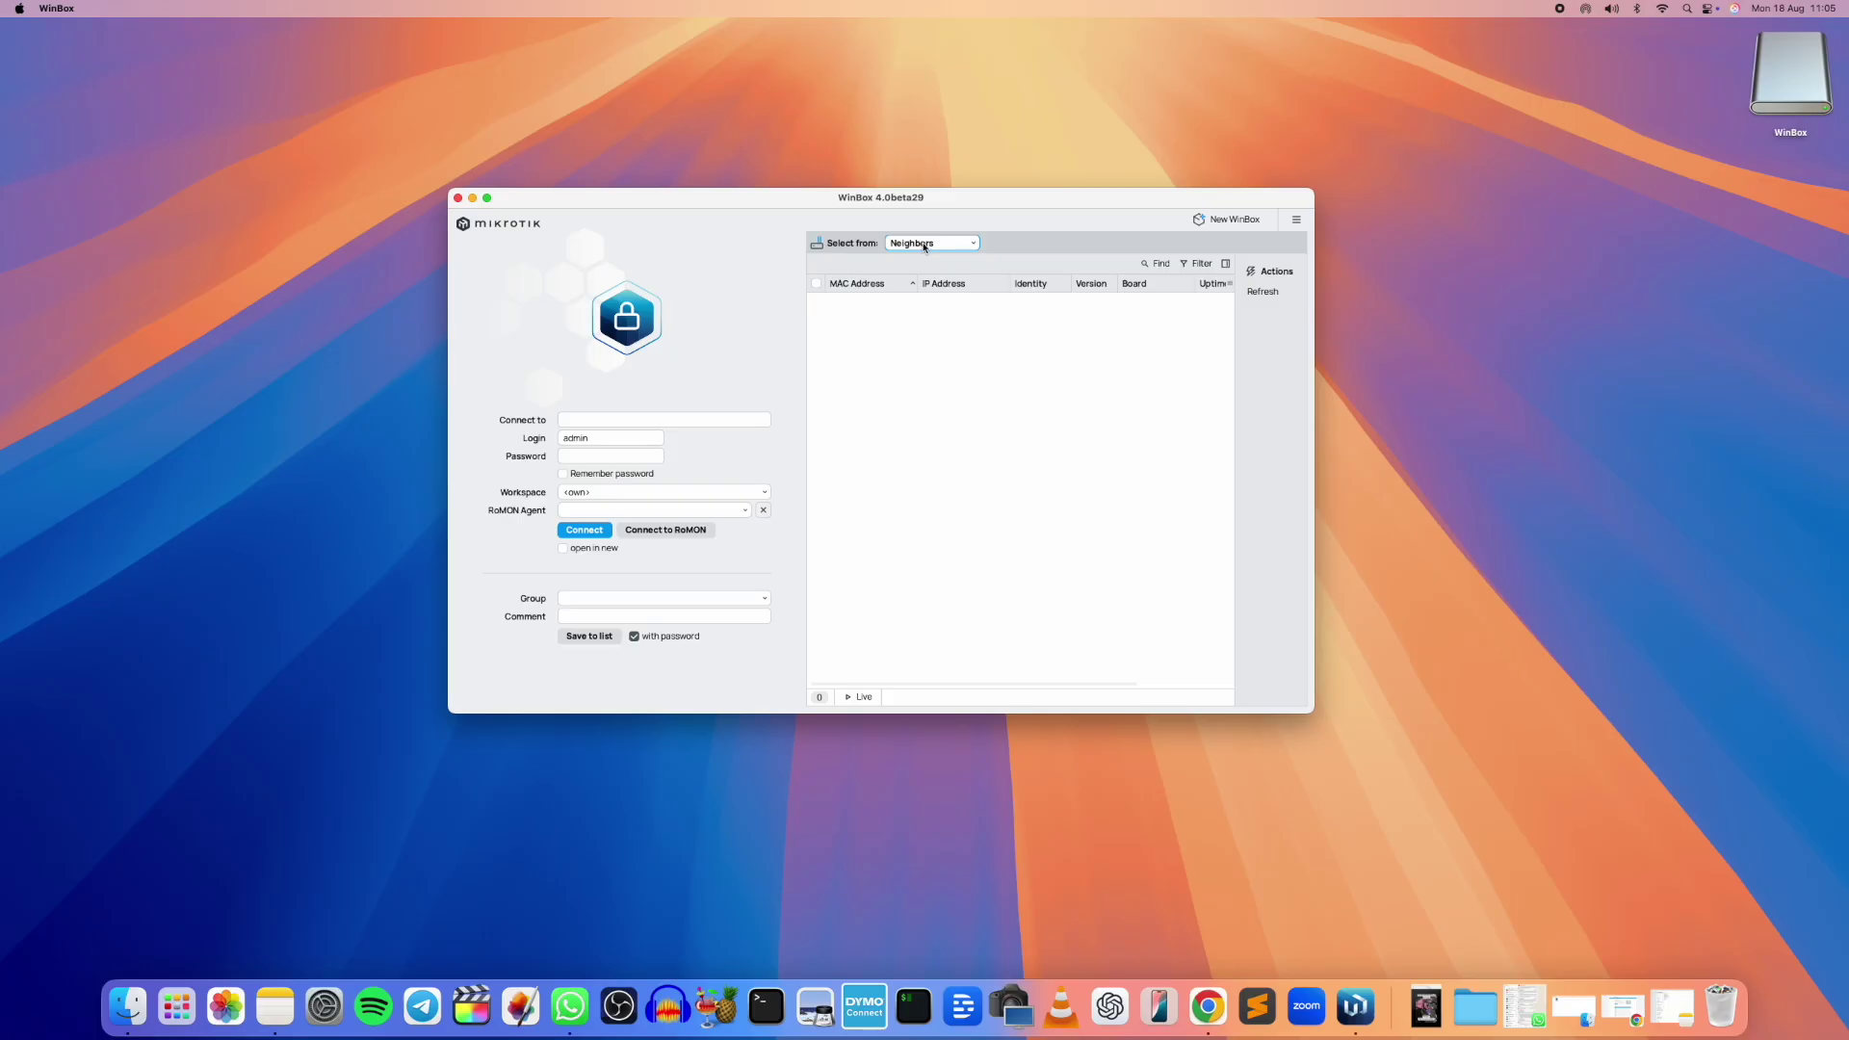
left_click(1663, 10)
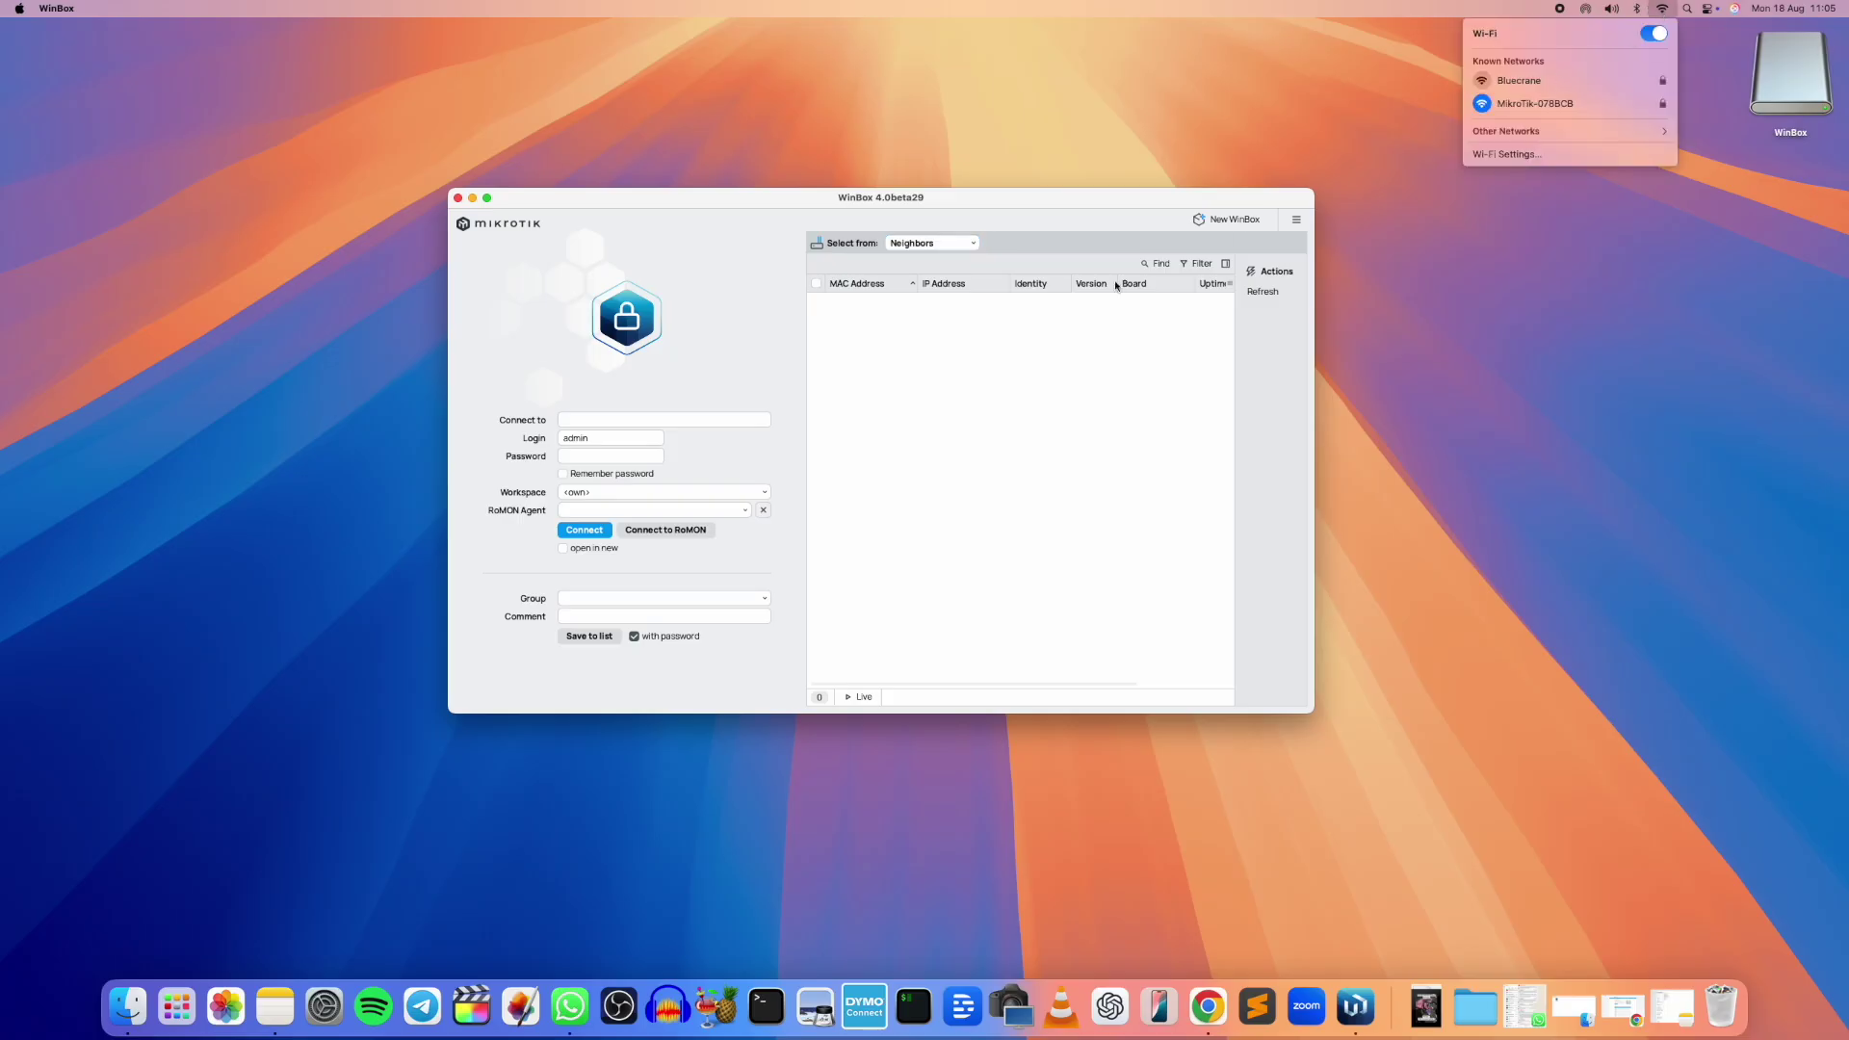
left_click(1031, 388)
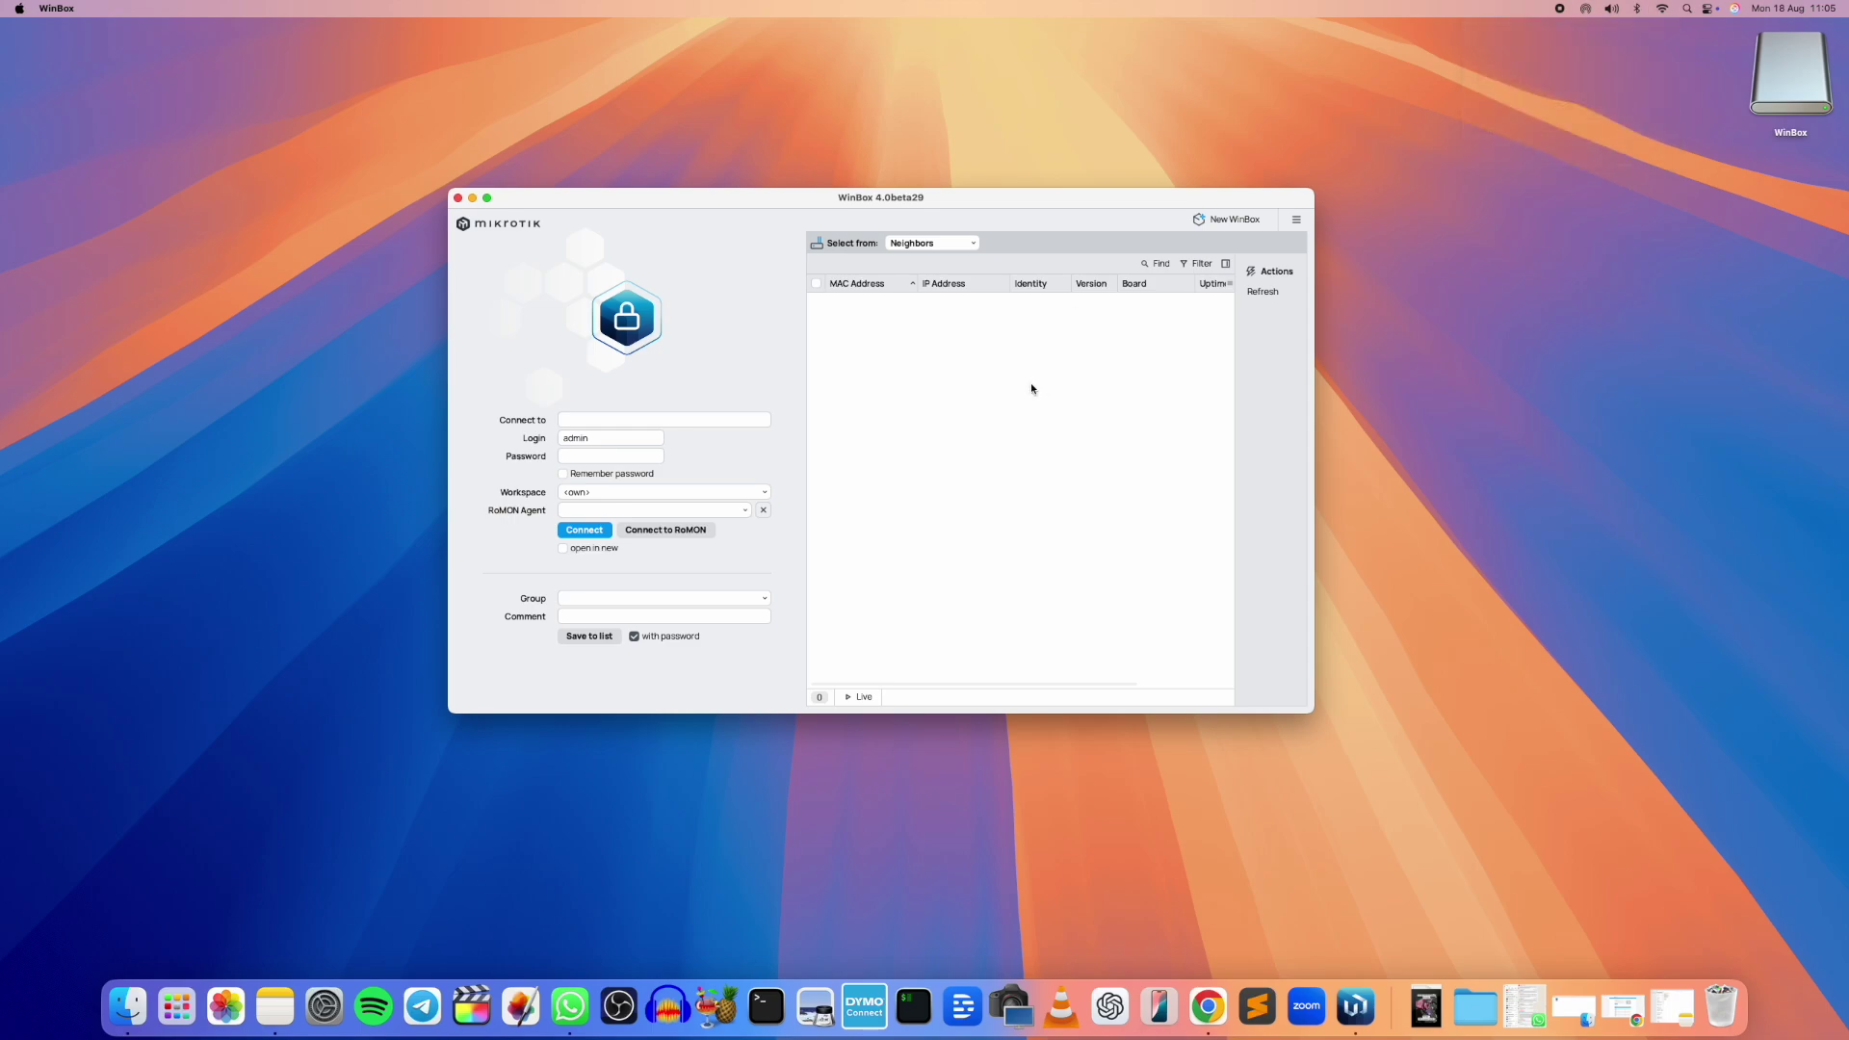
- Refresh neighbors and select the RB951Ui-2HnD router's MAC as the Connect to target
left_click(1254, 297)
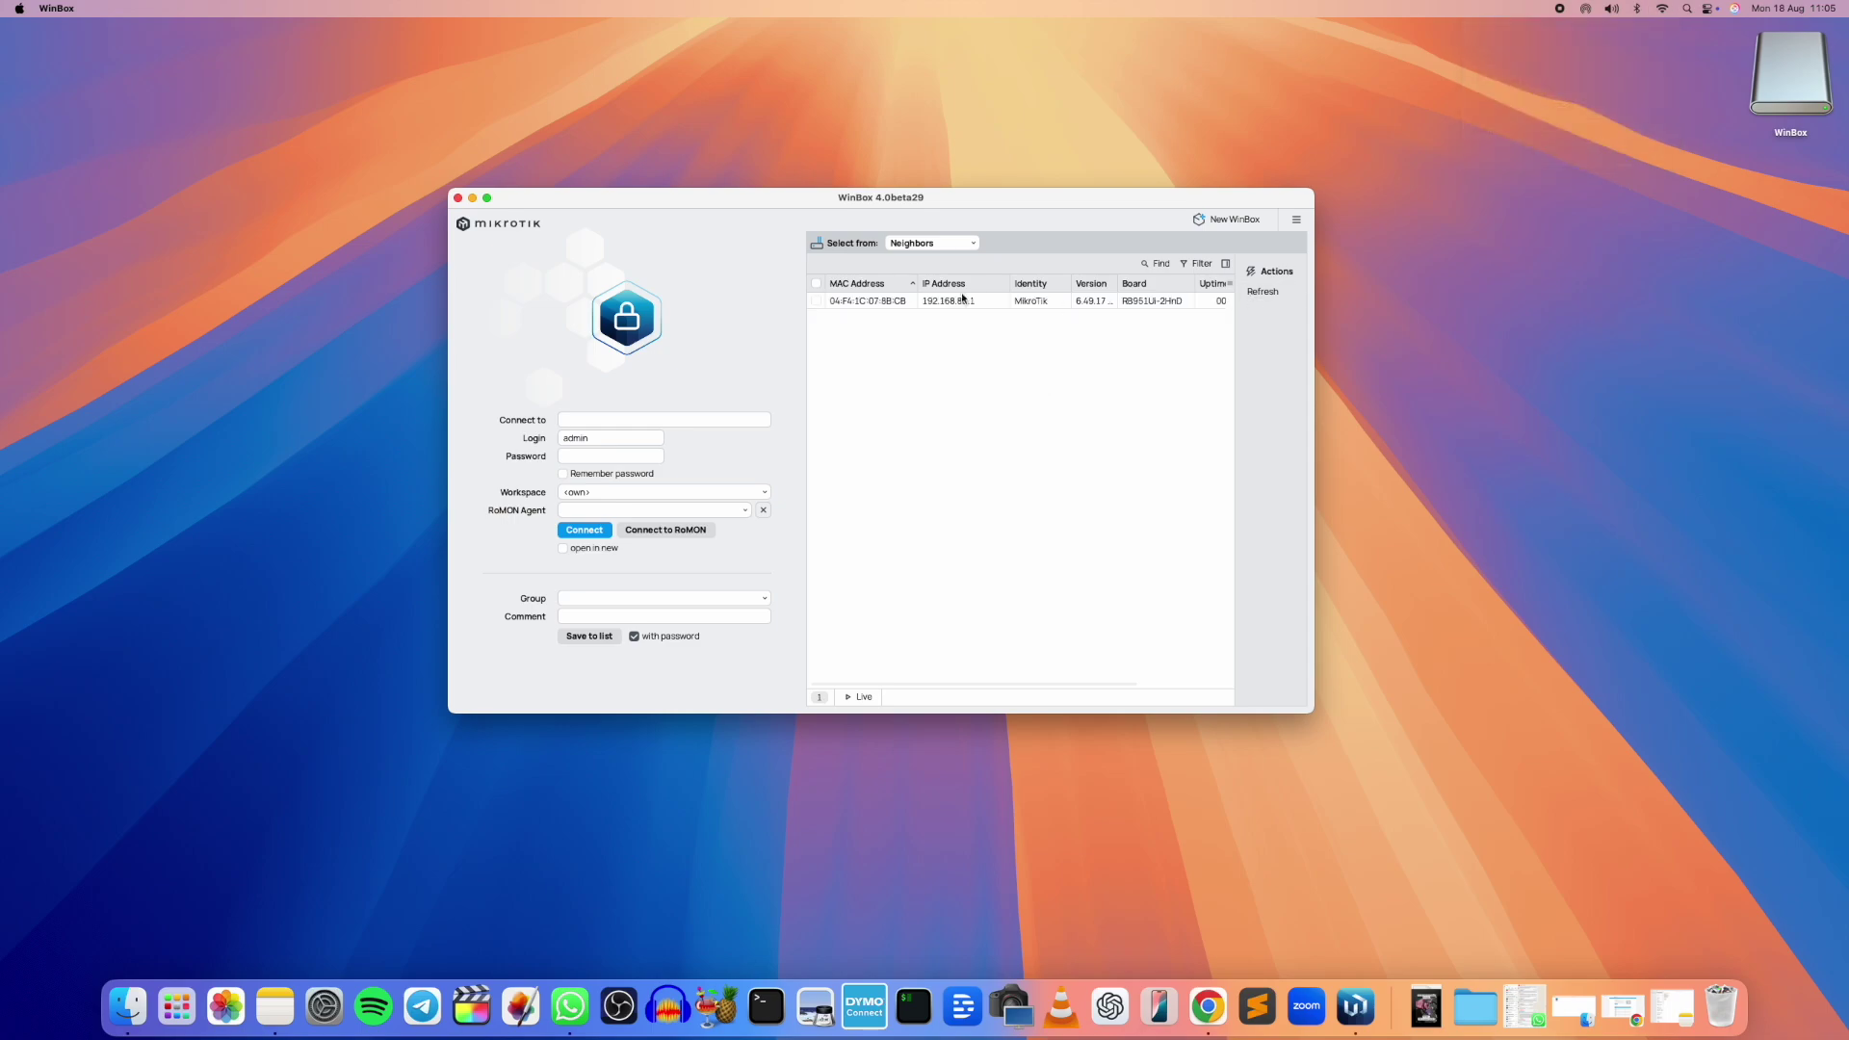
left_click(879, 303)
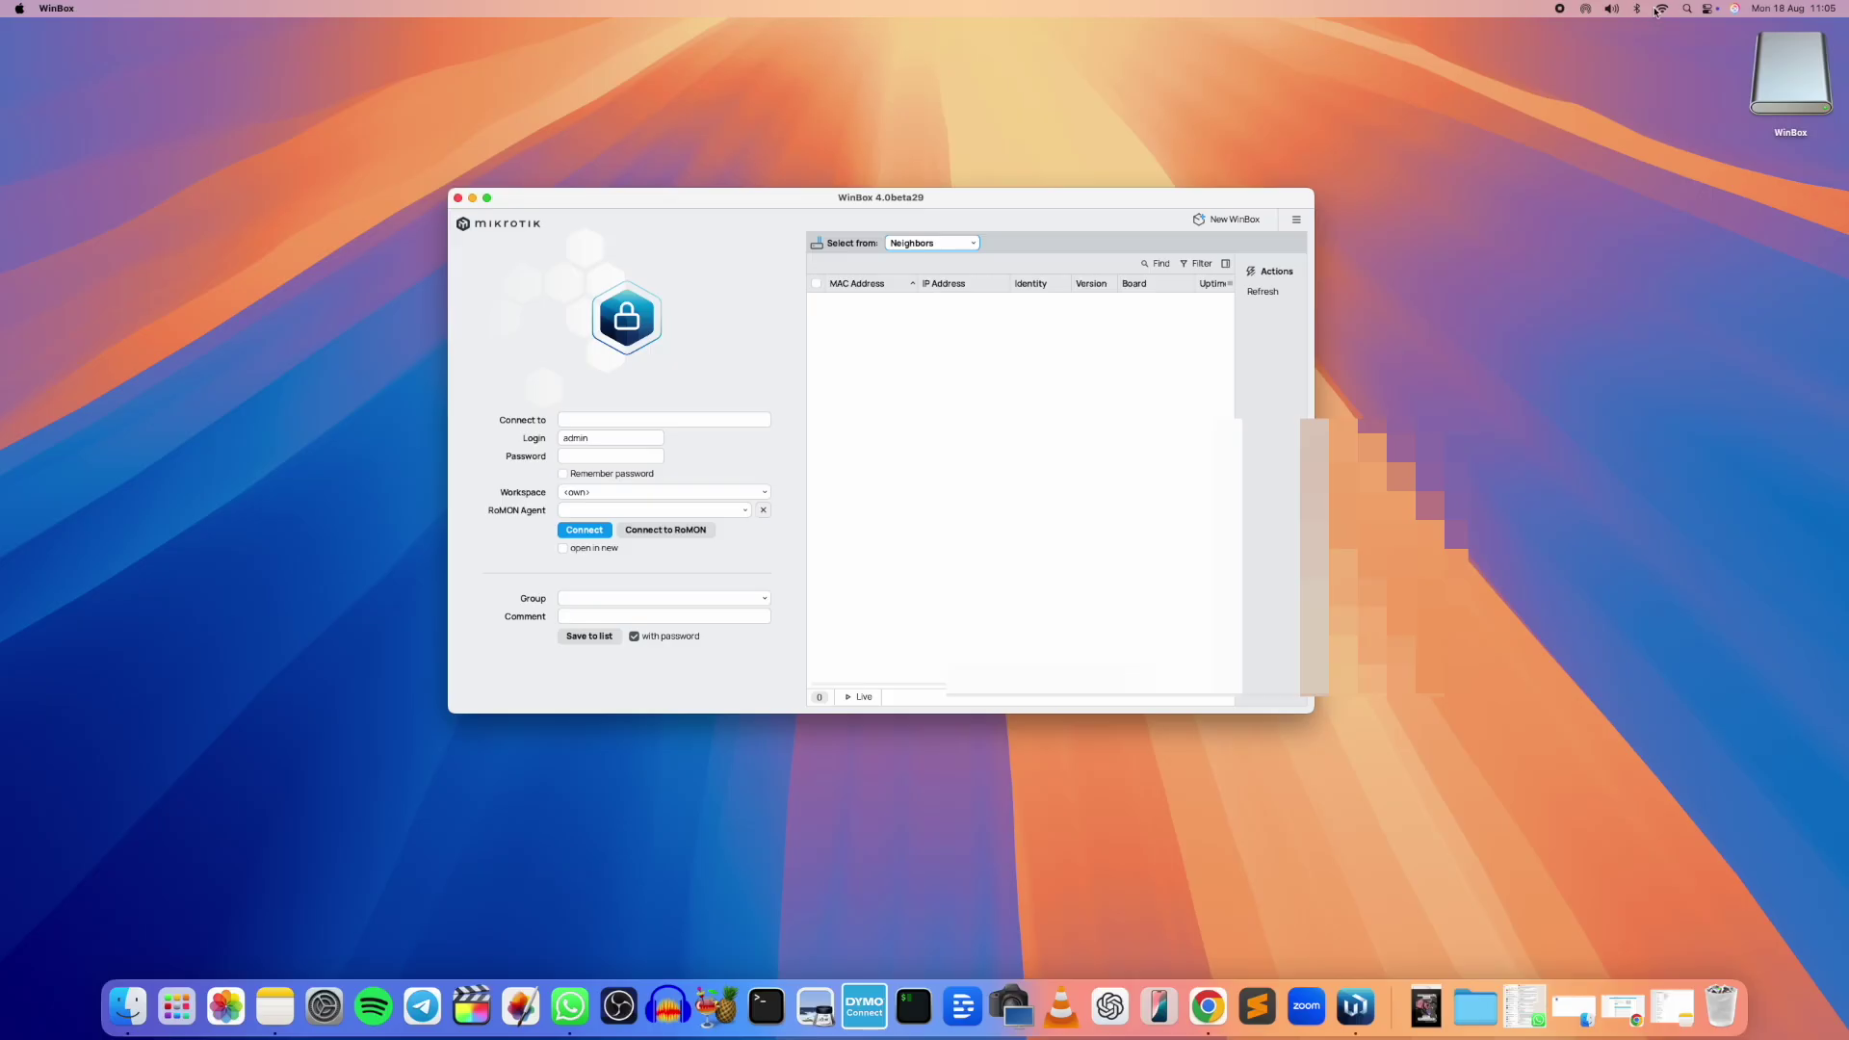
left_click(1663, 9)
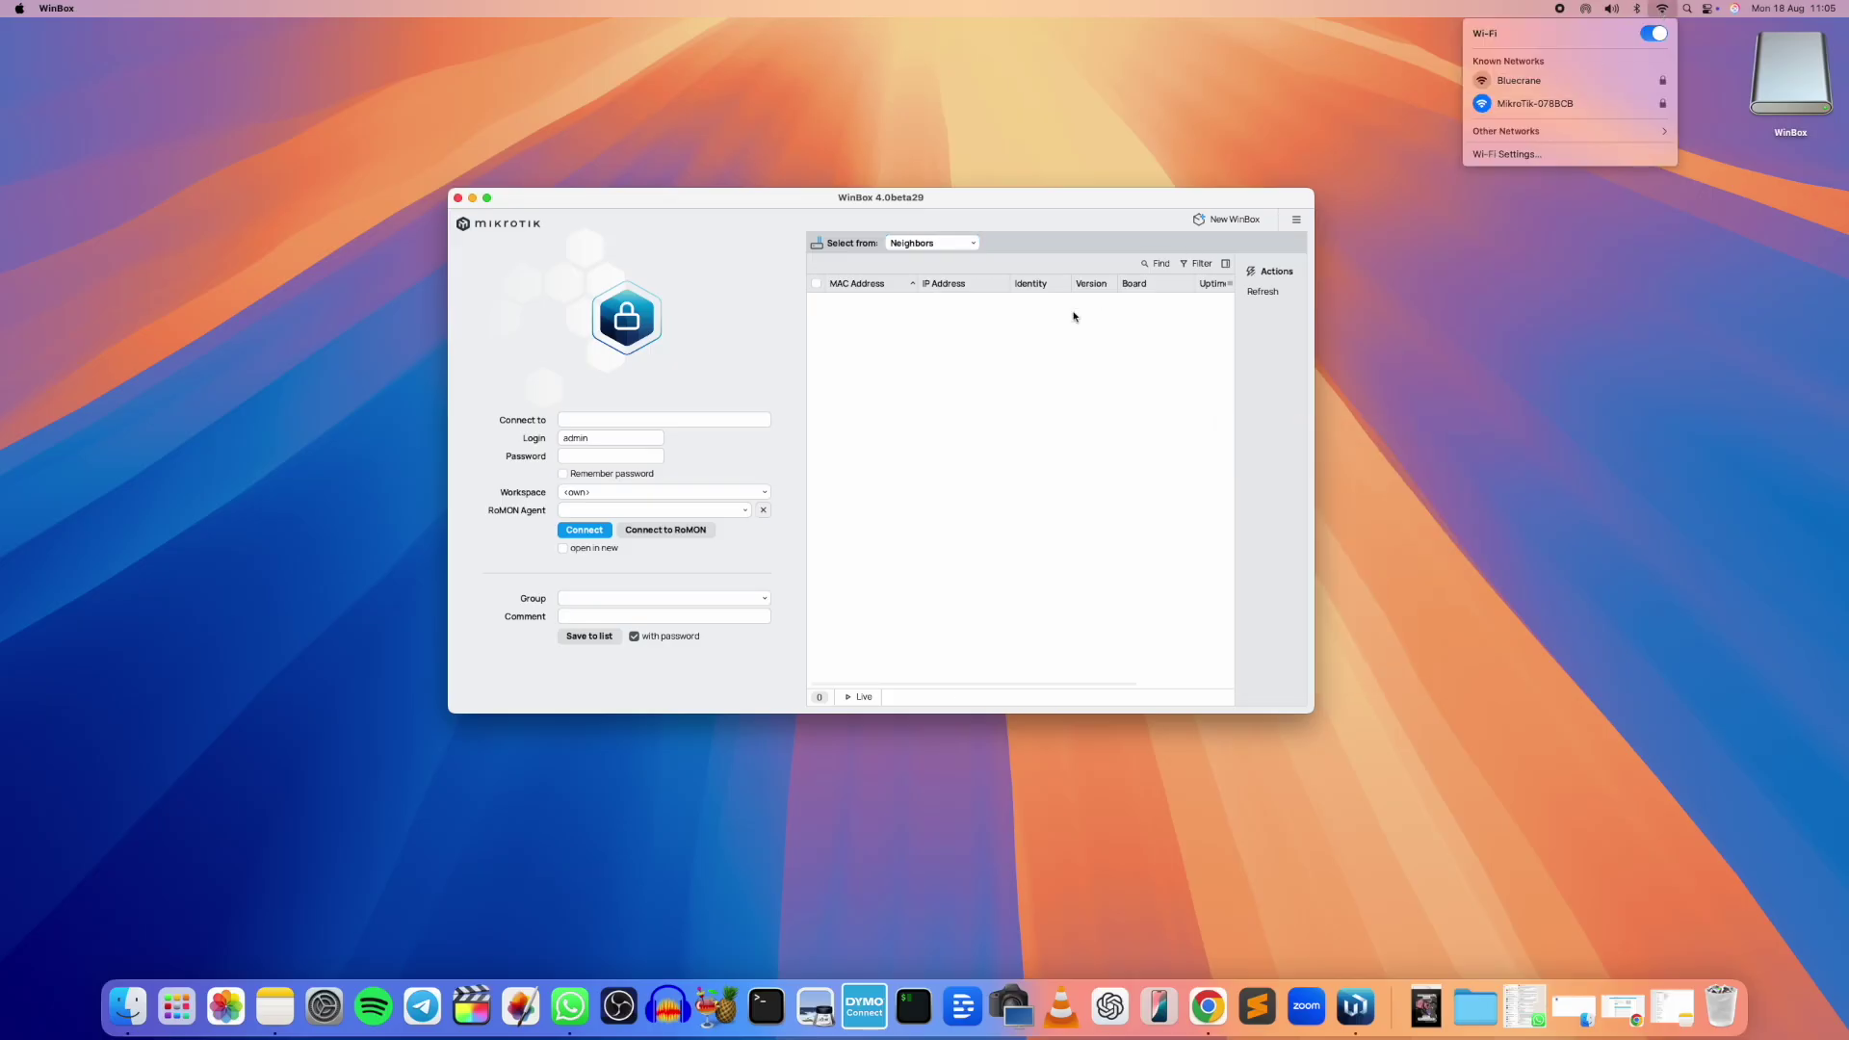
left_click(1032, 386)
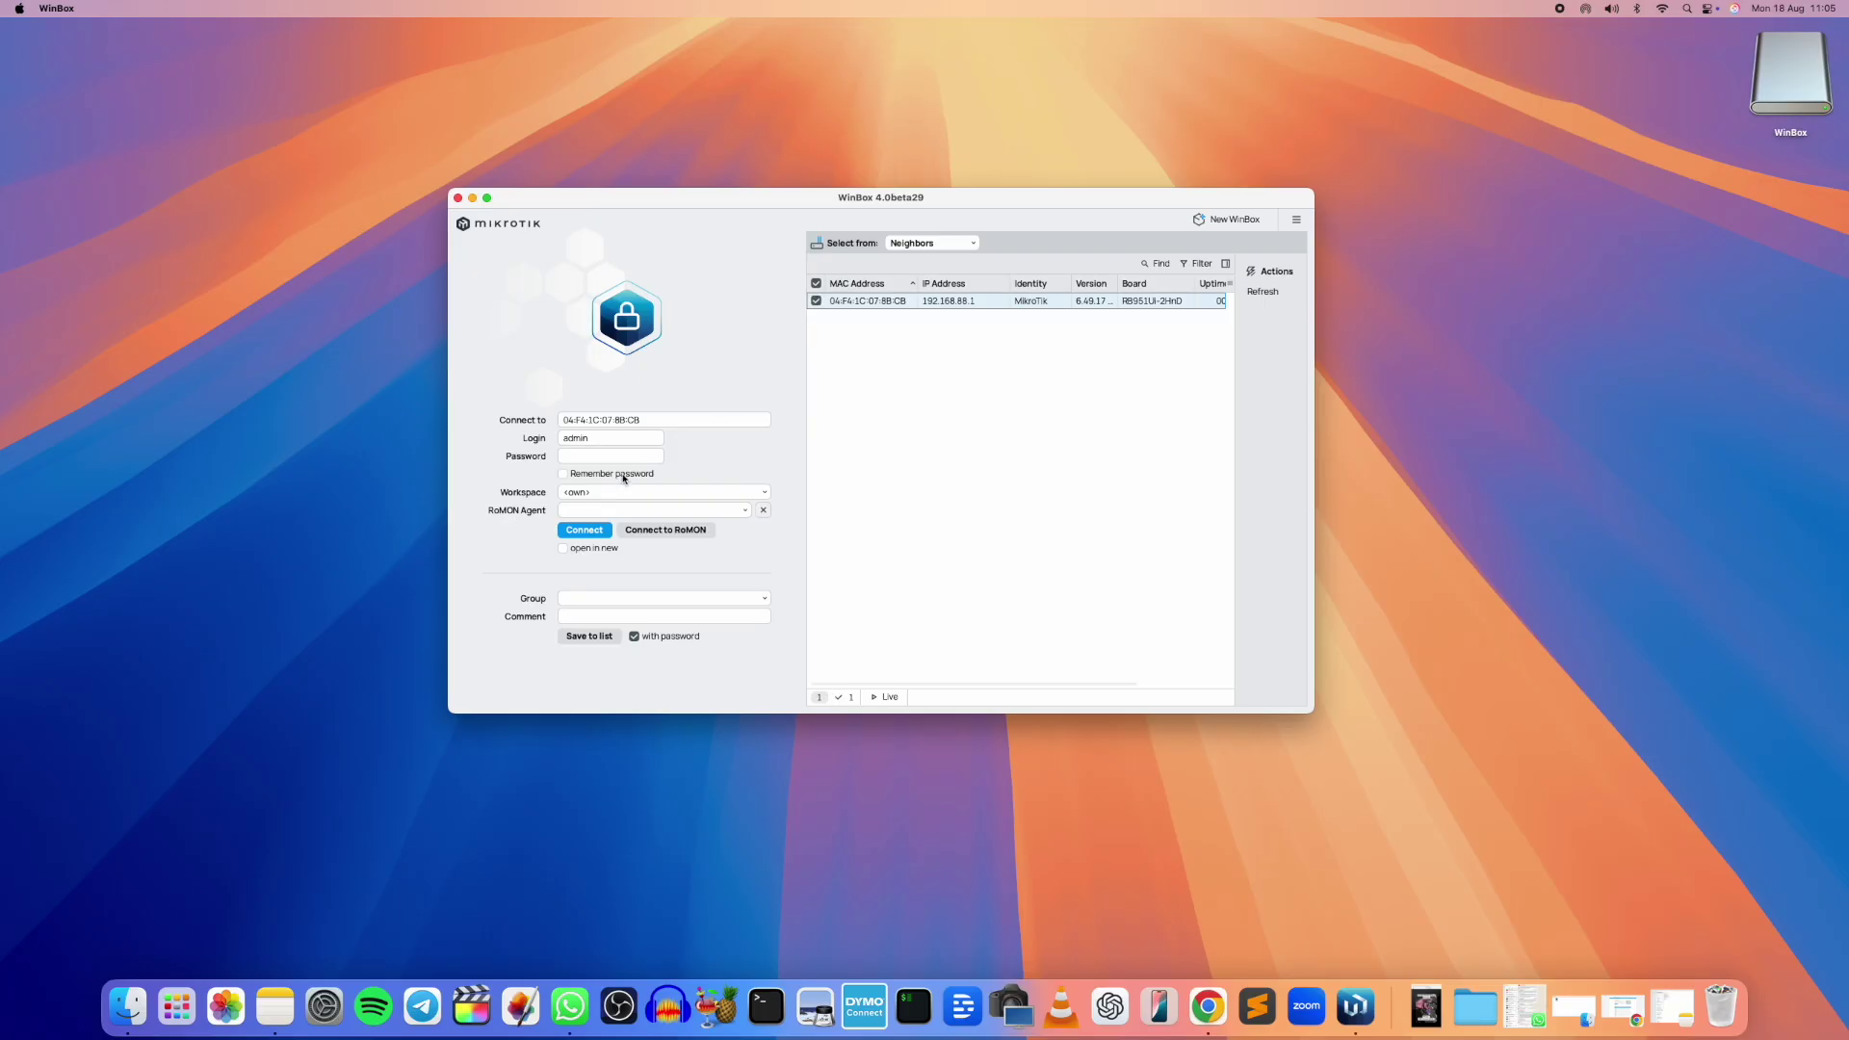
- Try connecting to the RB951Ui-2HnD router and paste the router password into Password
left_click(600, 532)
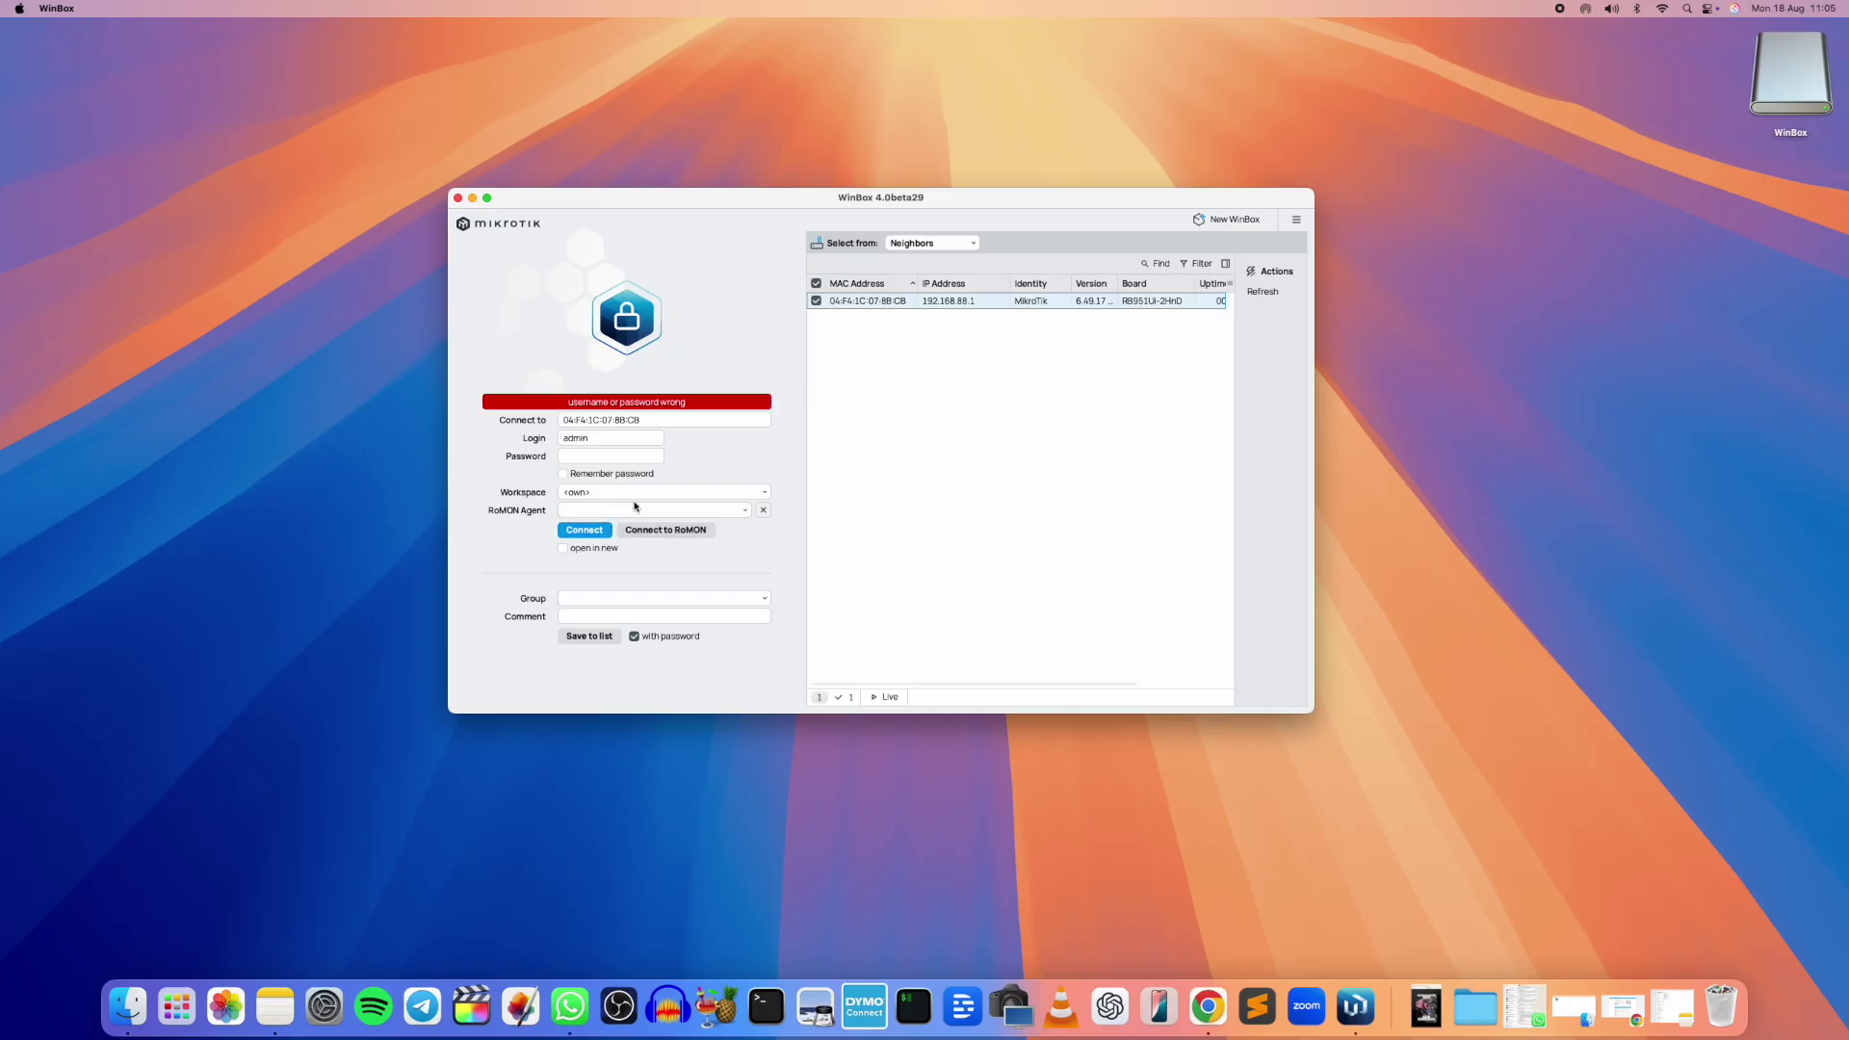
left_click(621, 459)
key("super+v")
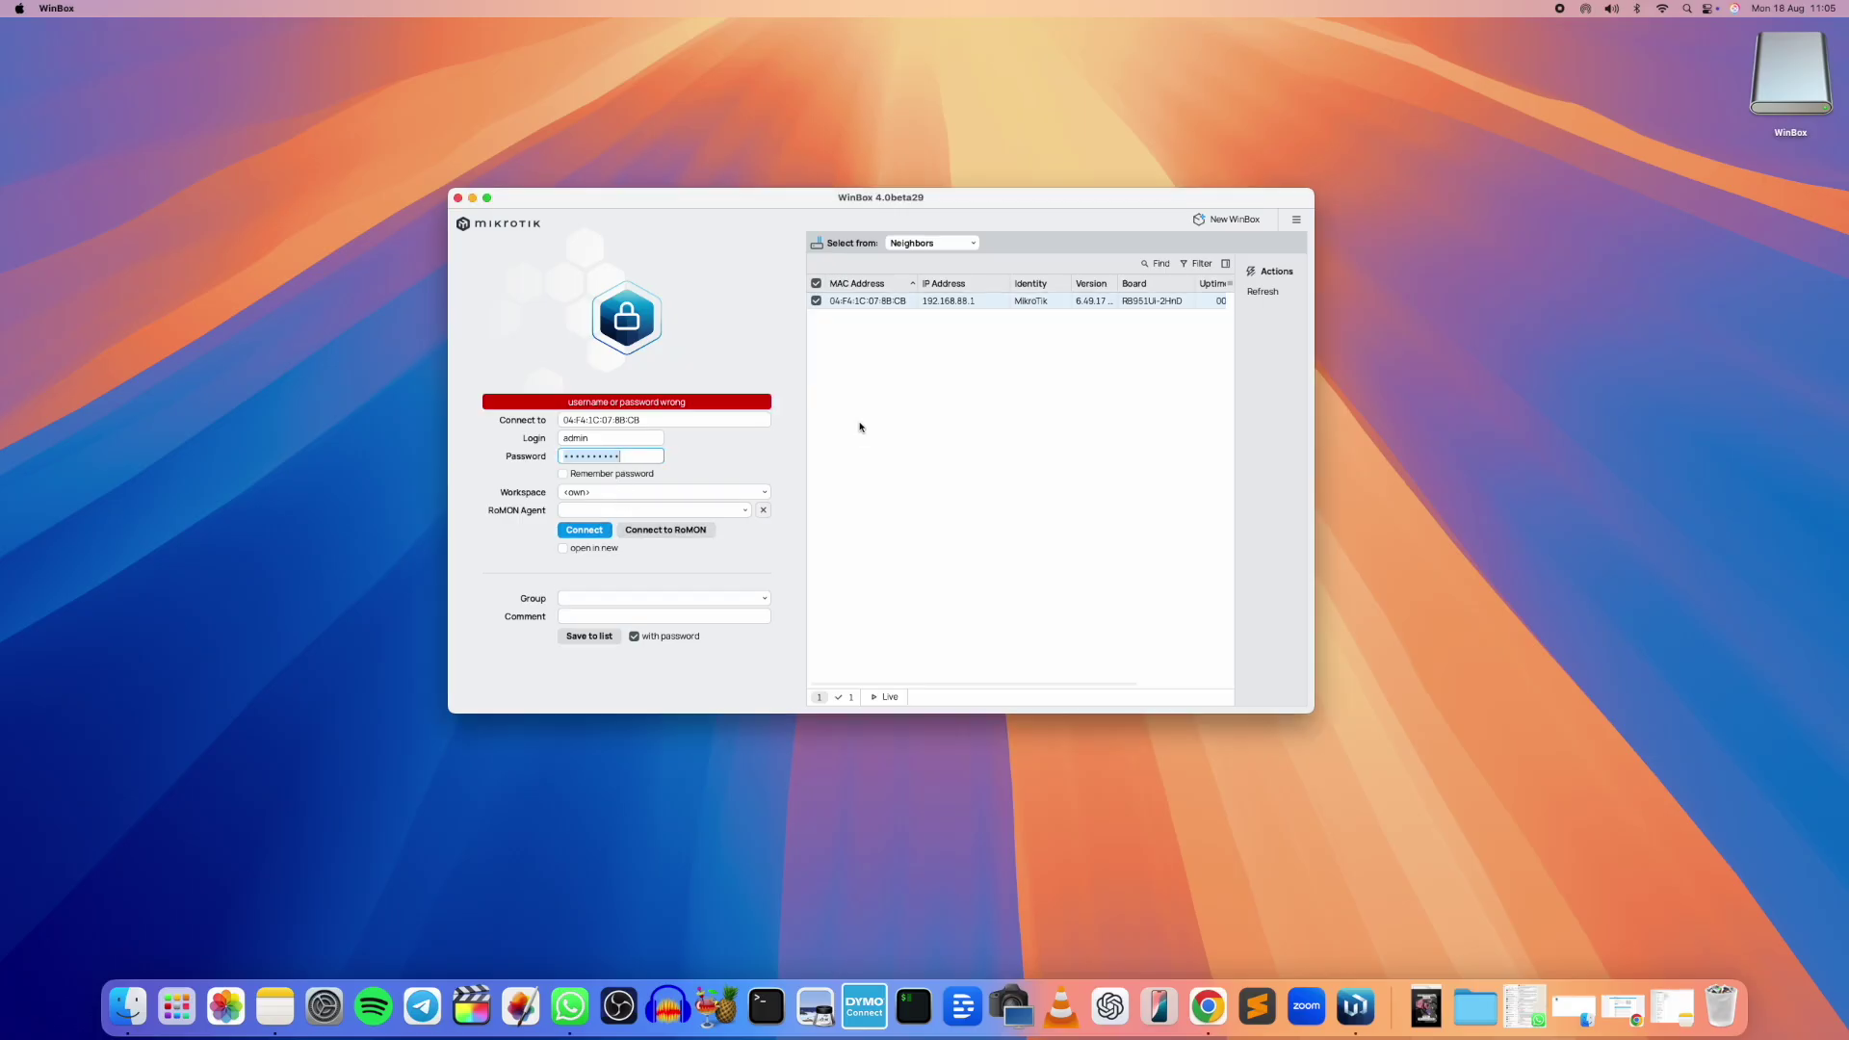
key("super+Tab")
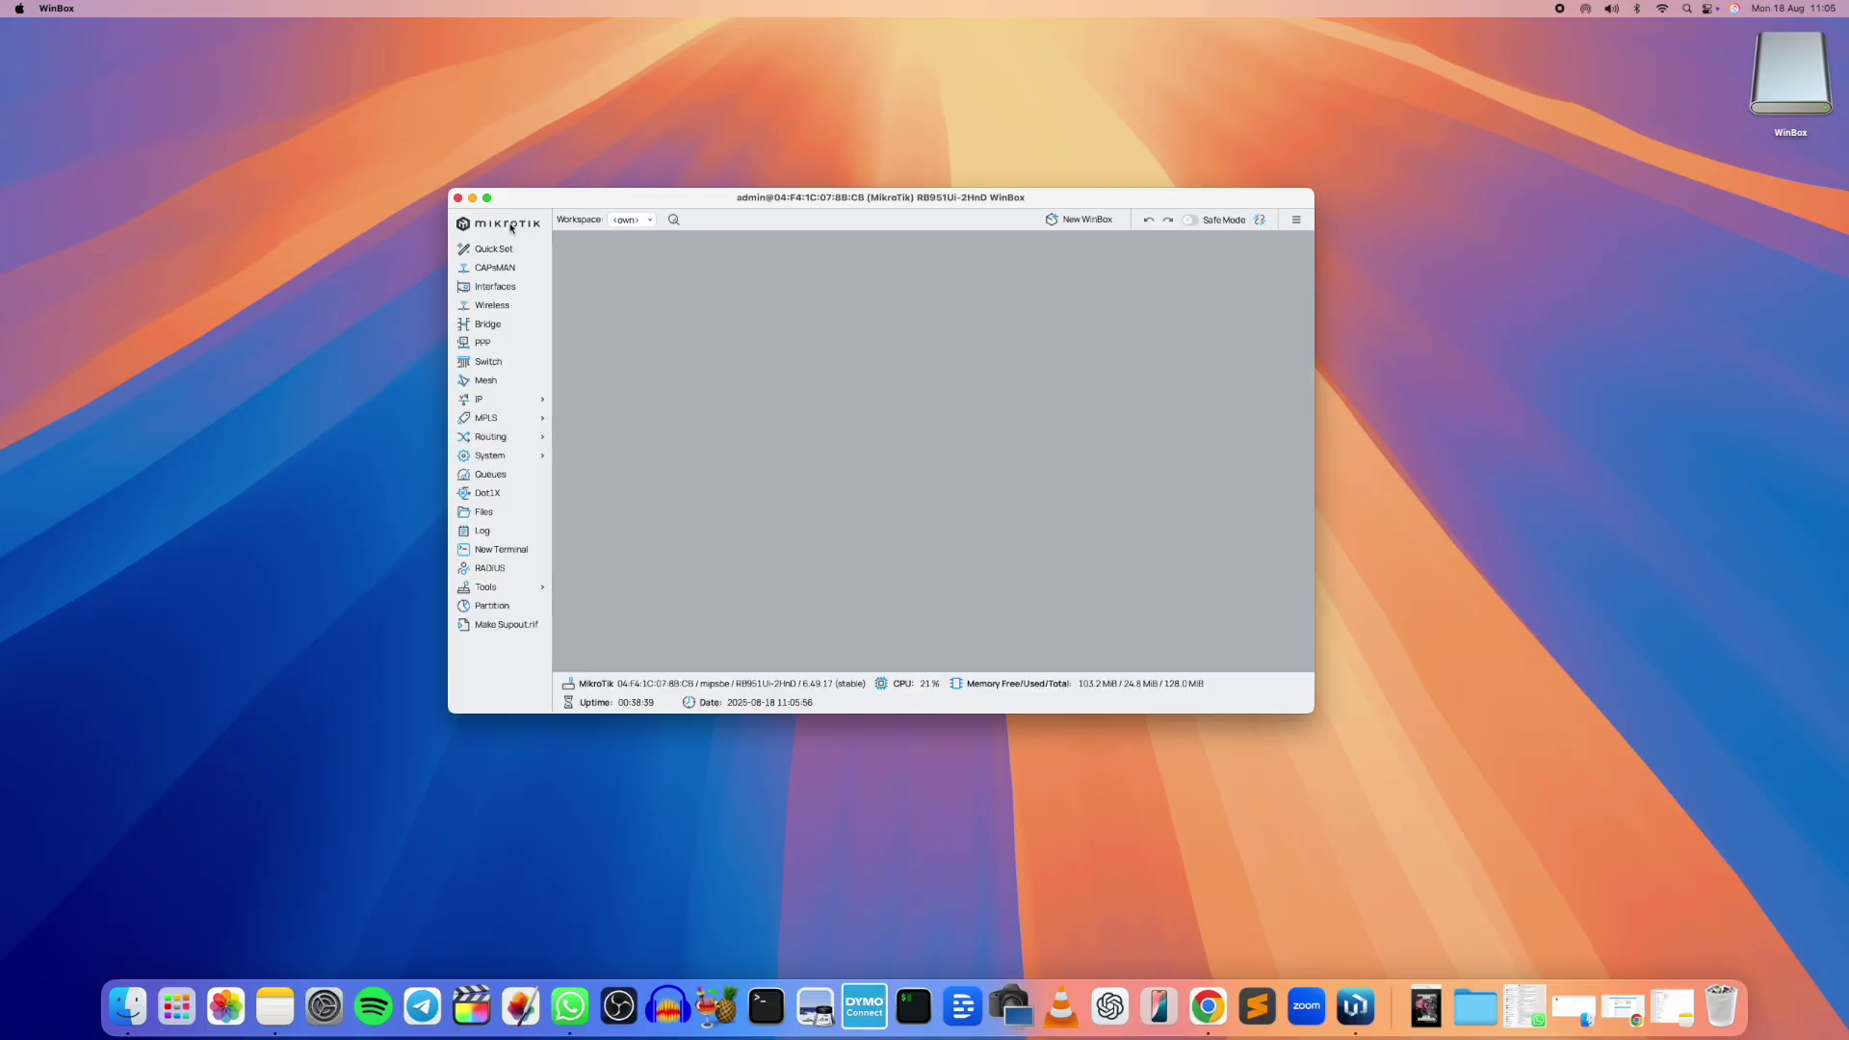
- Enlarge WinBox, select wlan1 in Wireless Tables, and inspect the default security profile unchanged
left_click(486, 197)
left_click(239, 206)
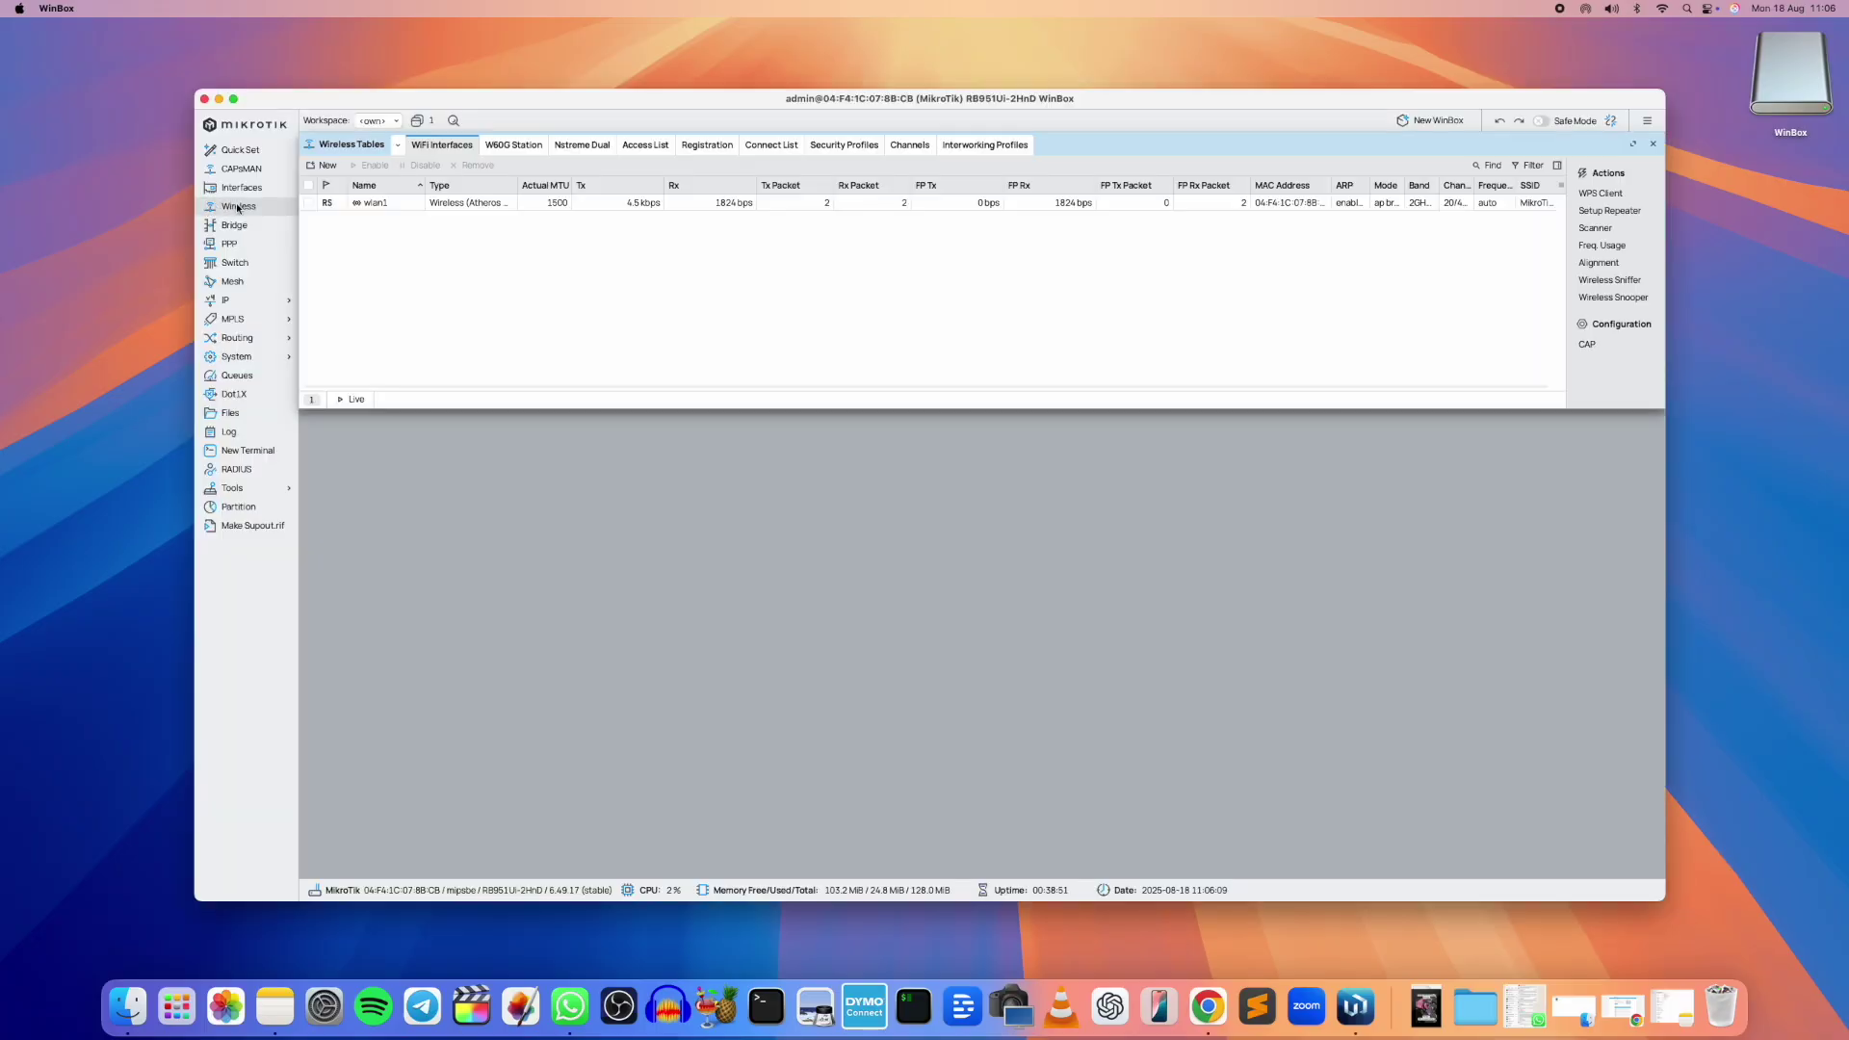
left_click(400, 205)
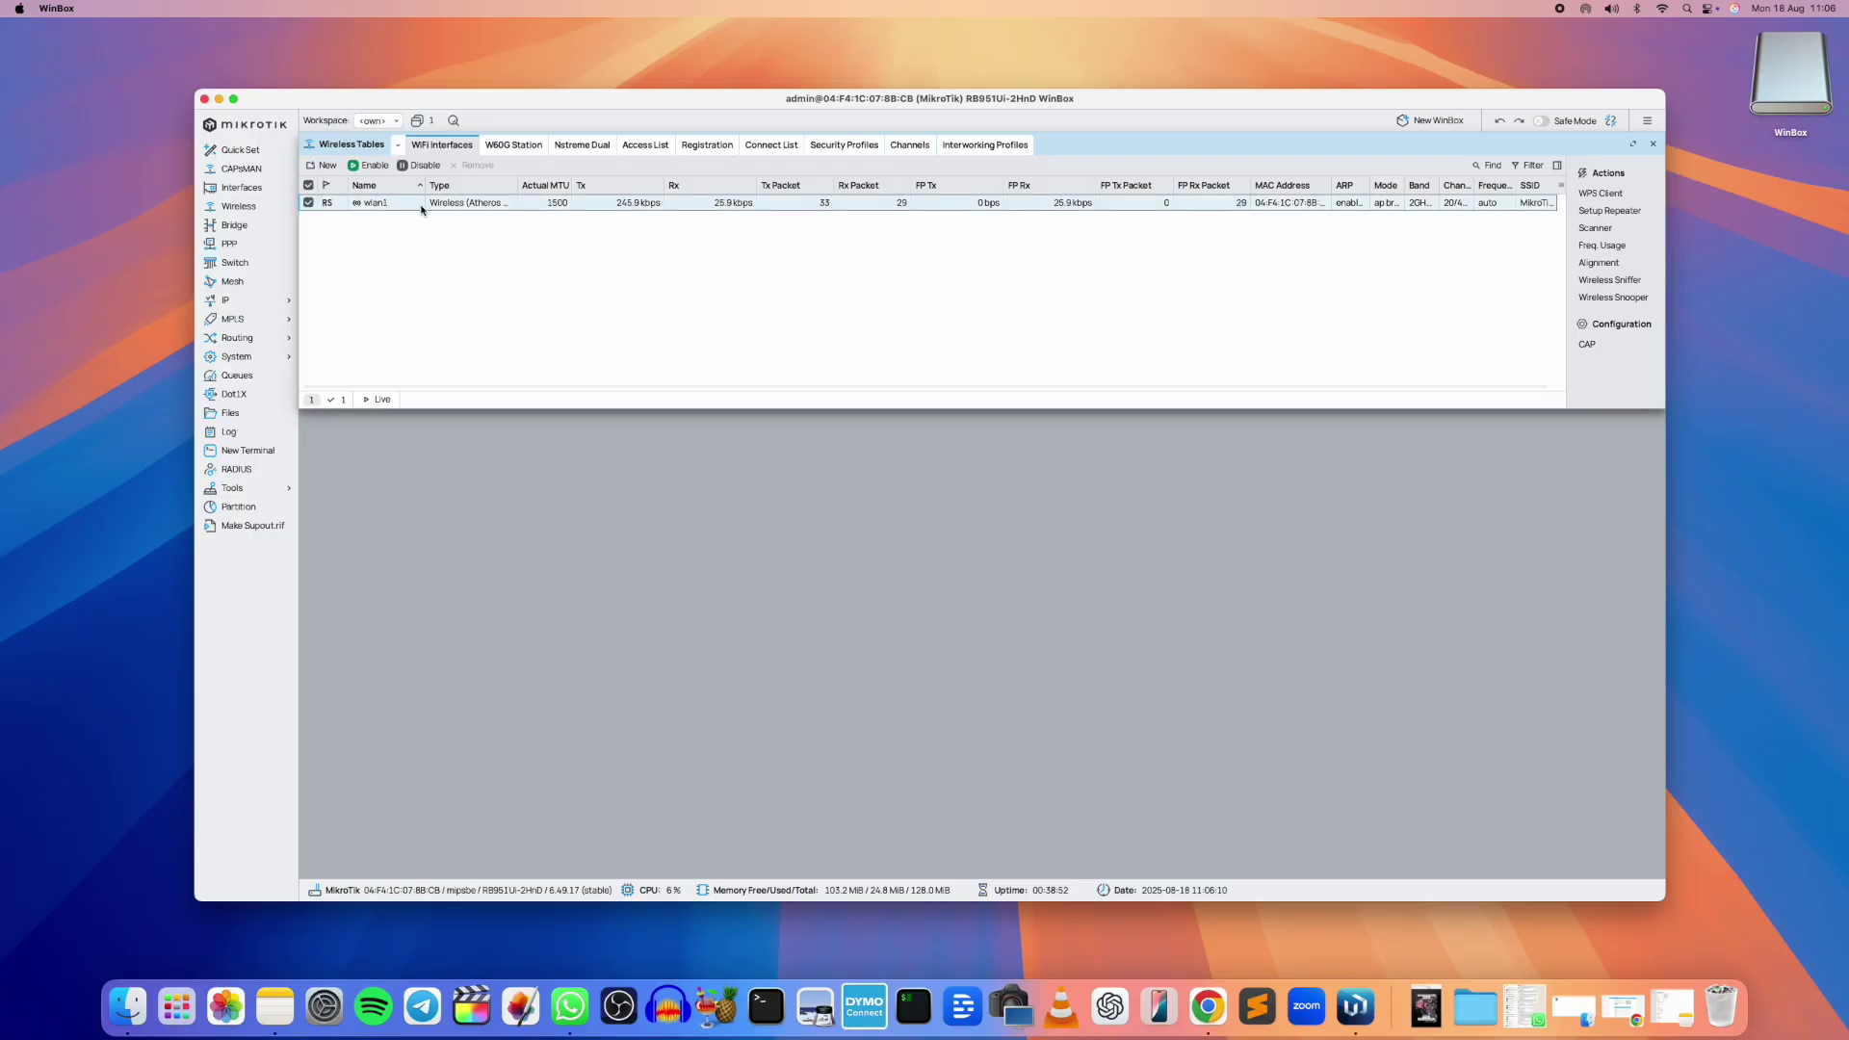
left_click(841, 147)
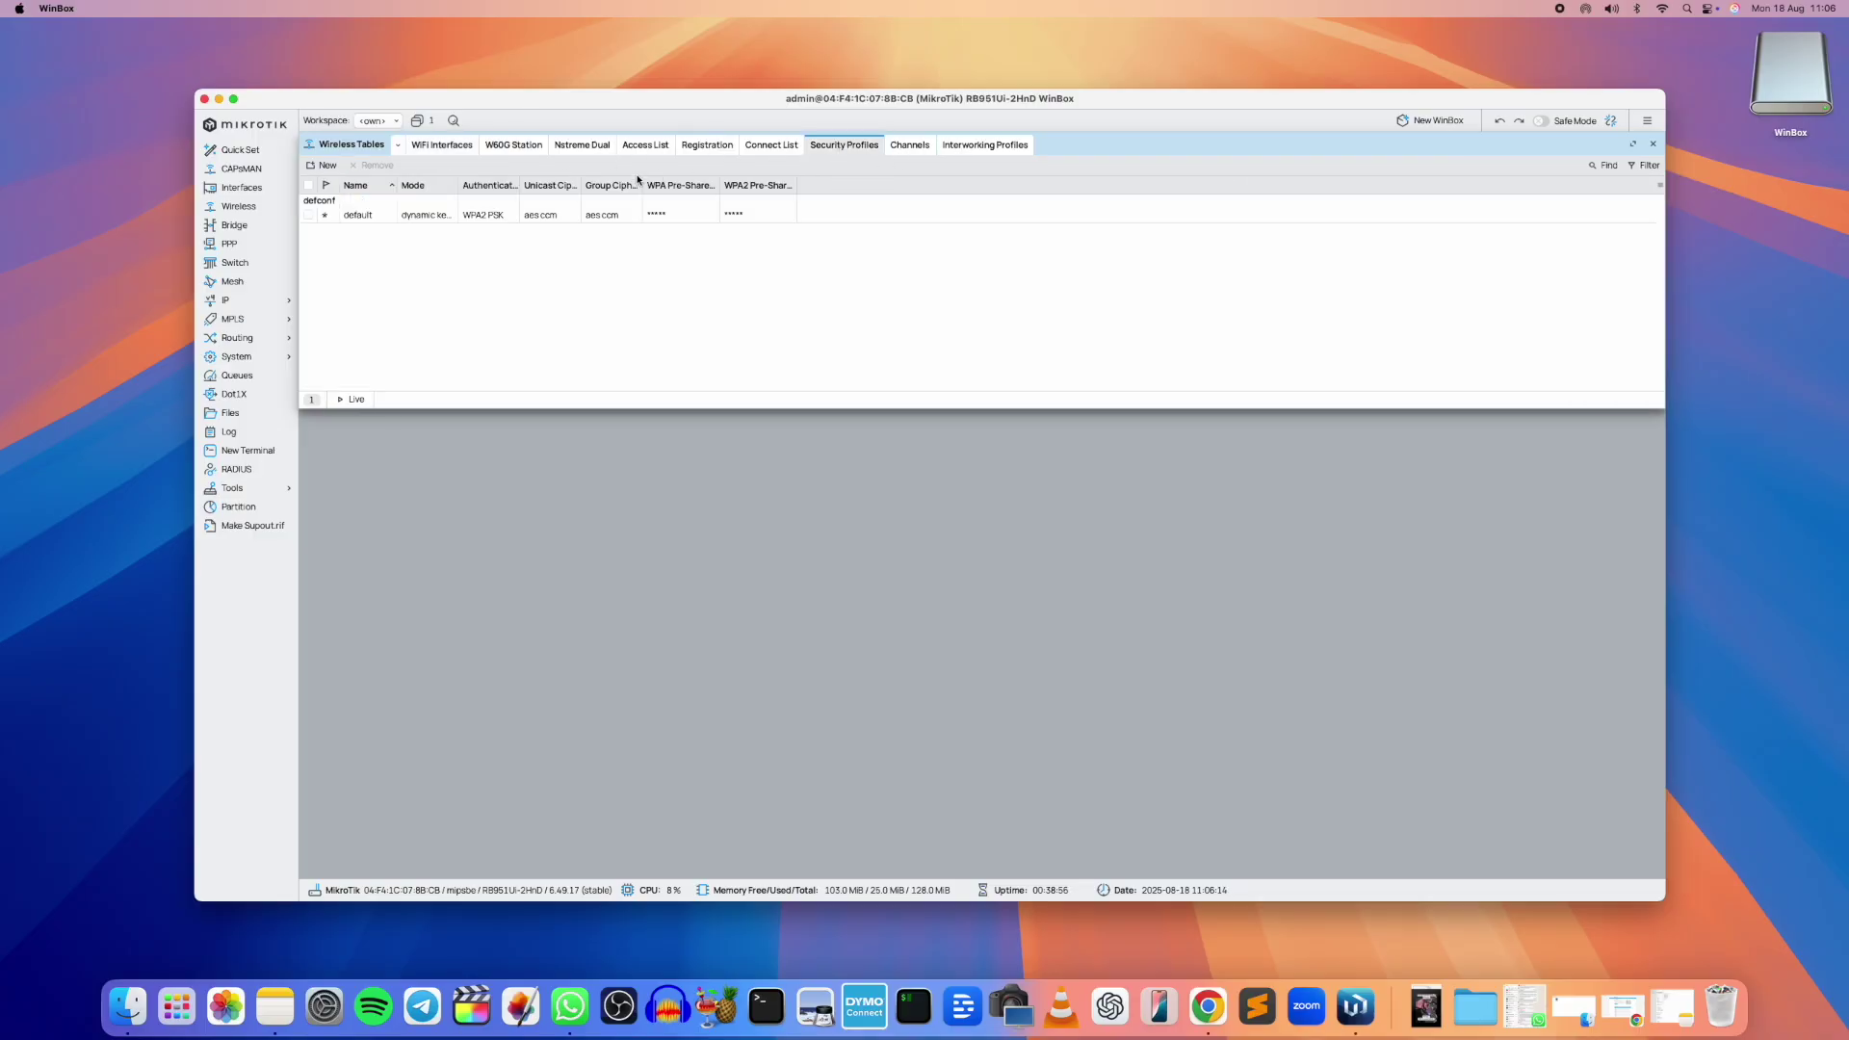
double_click(366, 218)
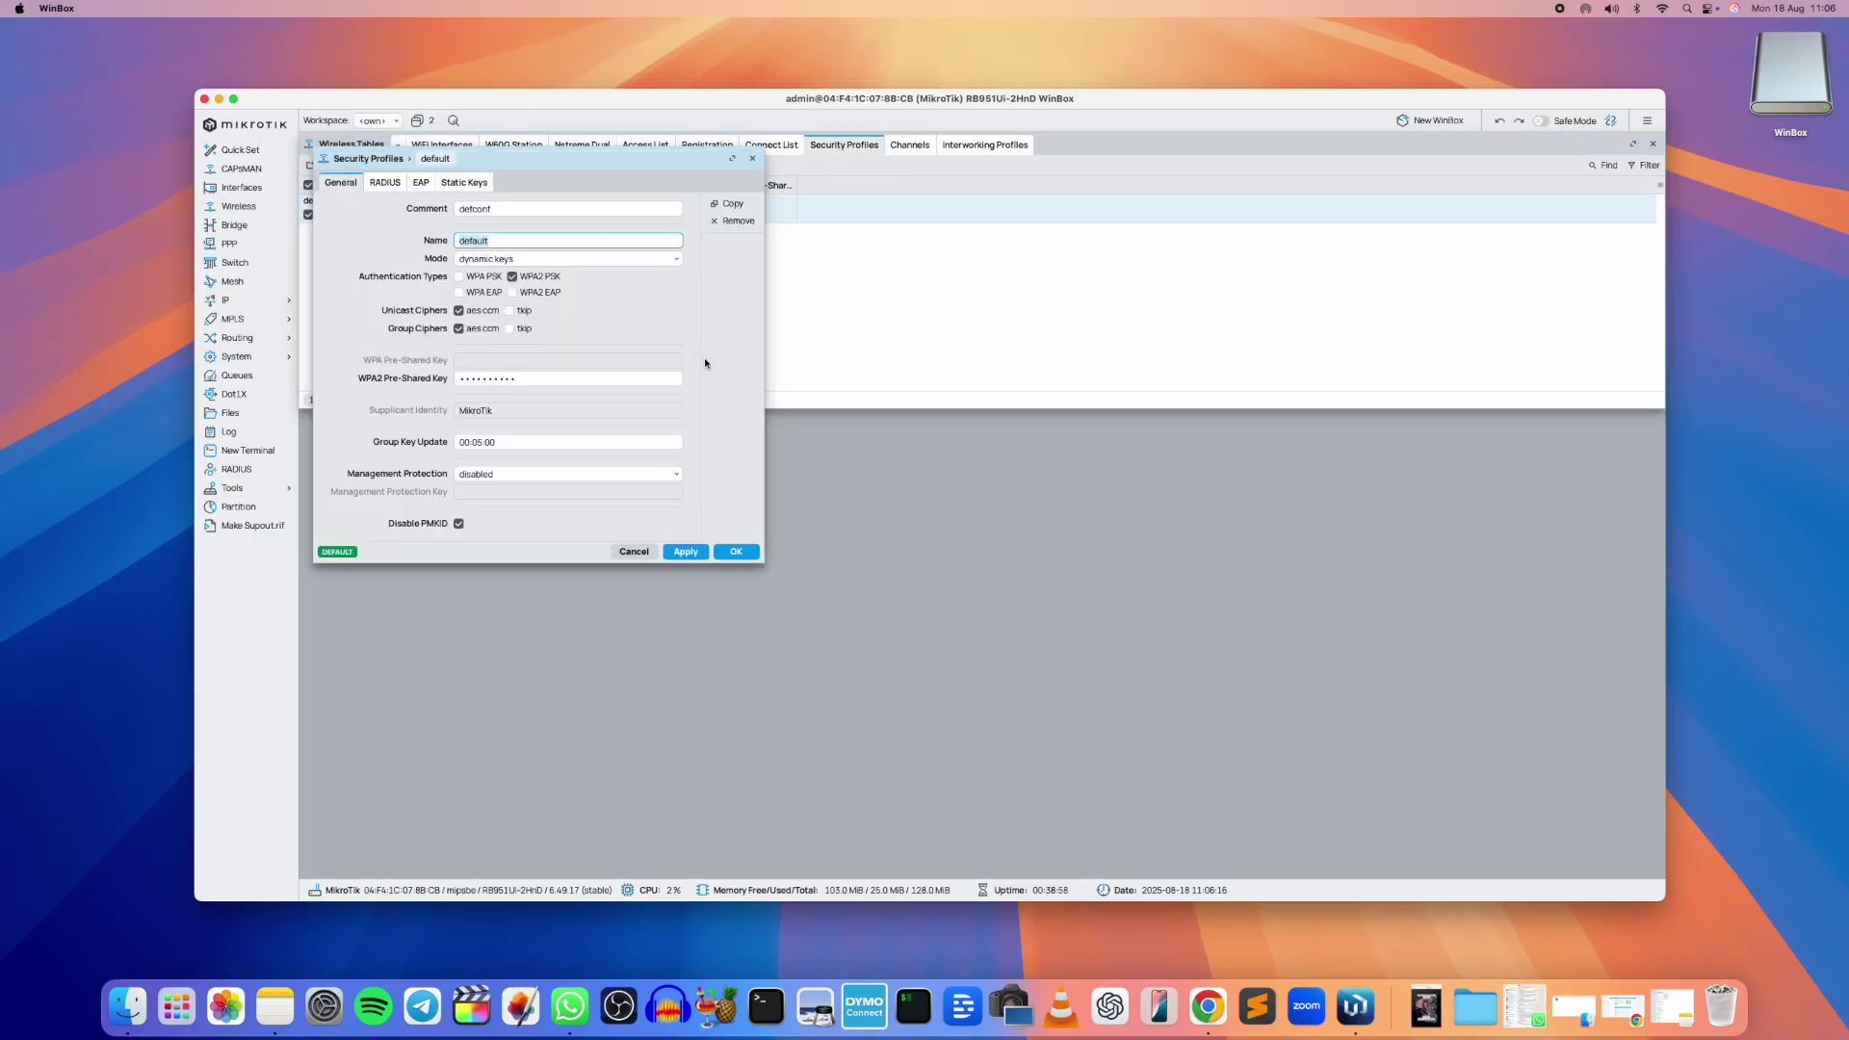
left_click(631, 552)
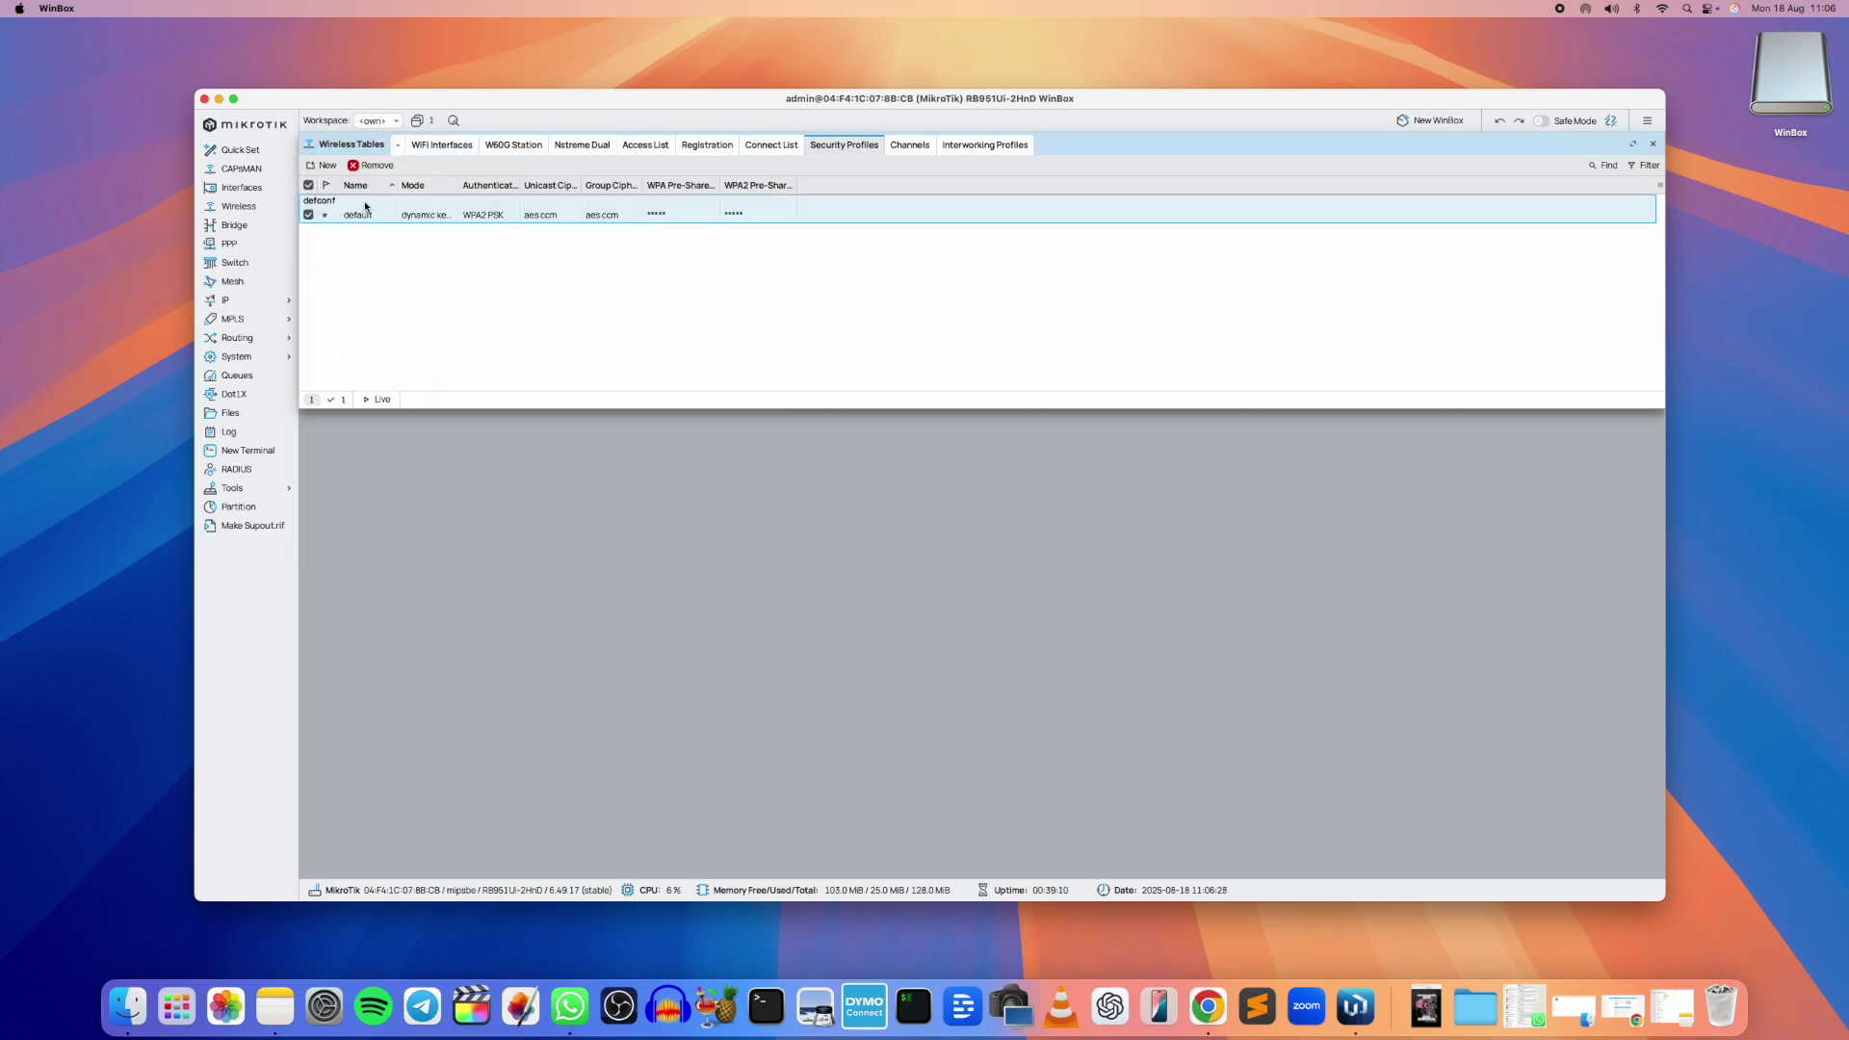
- Open wlan1's settings from the WiFi interfaces list and review its Wireless and Status tabs
left_click(447, 144)
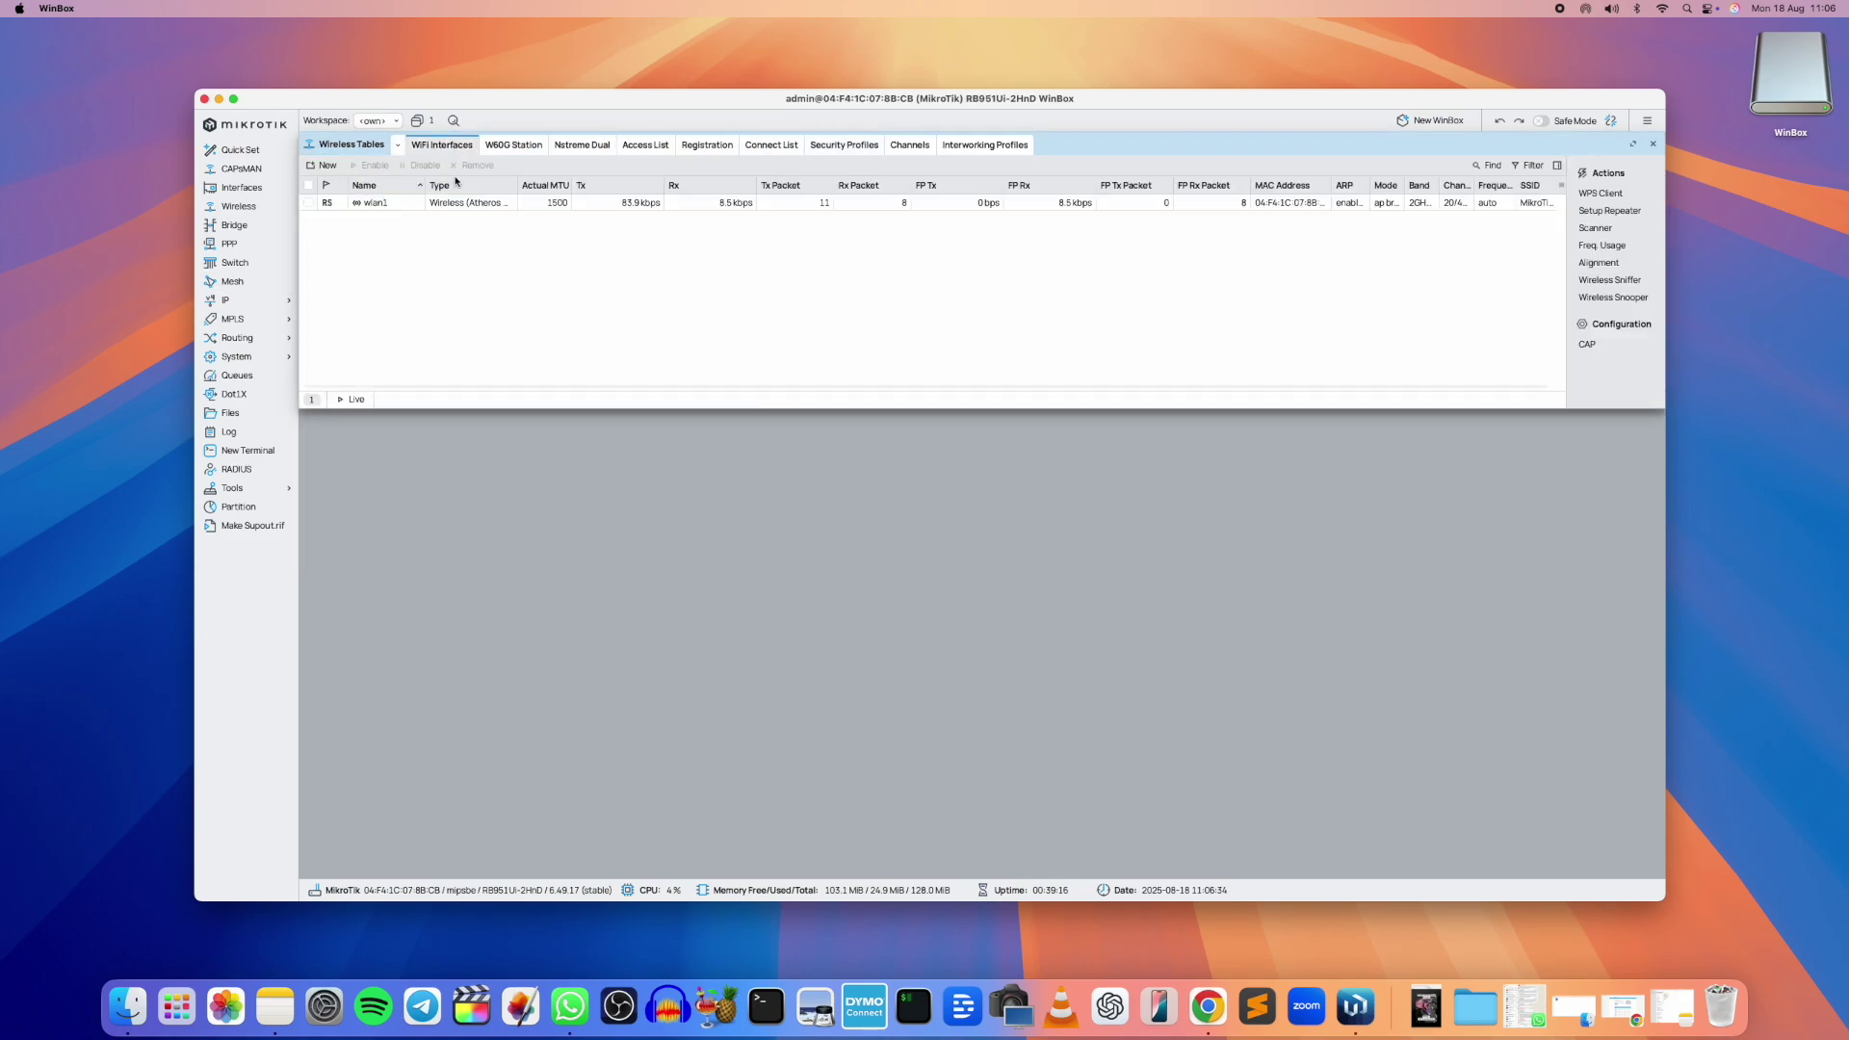
double_click(393, 202)
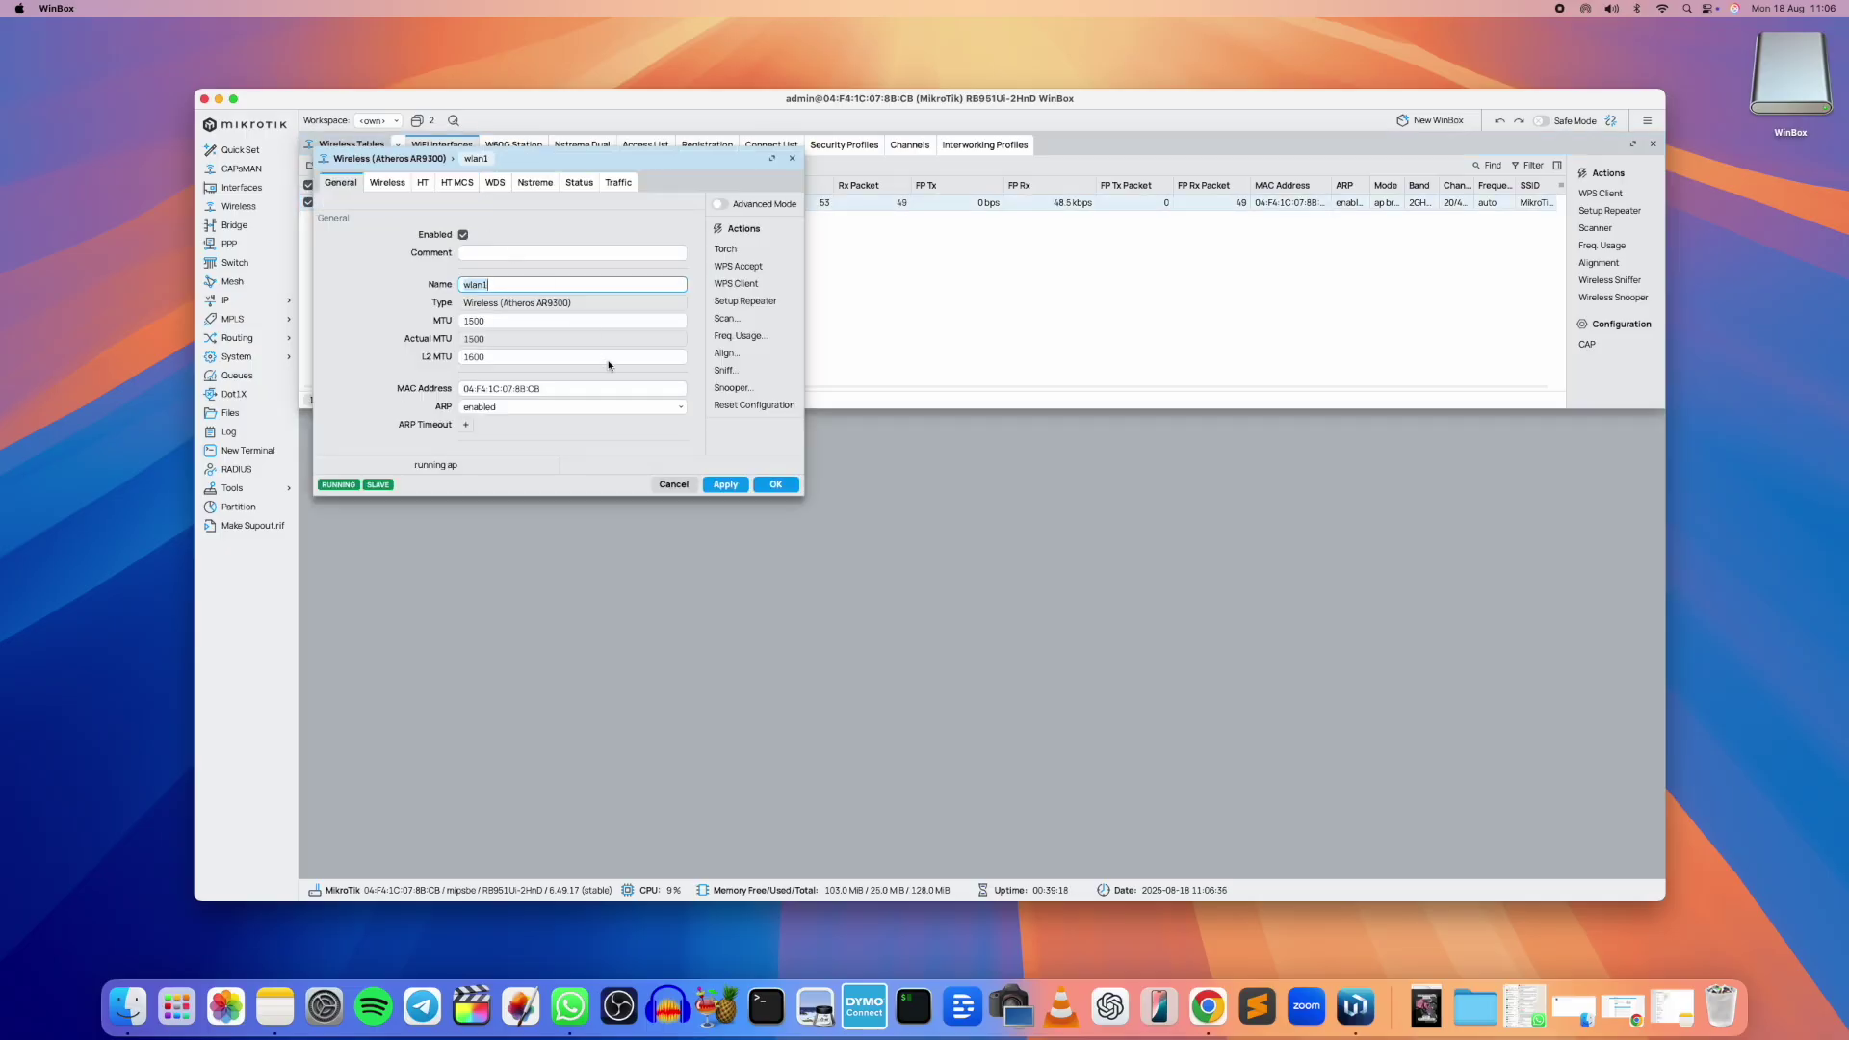
left_click(387, 182)
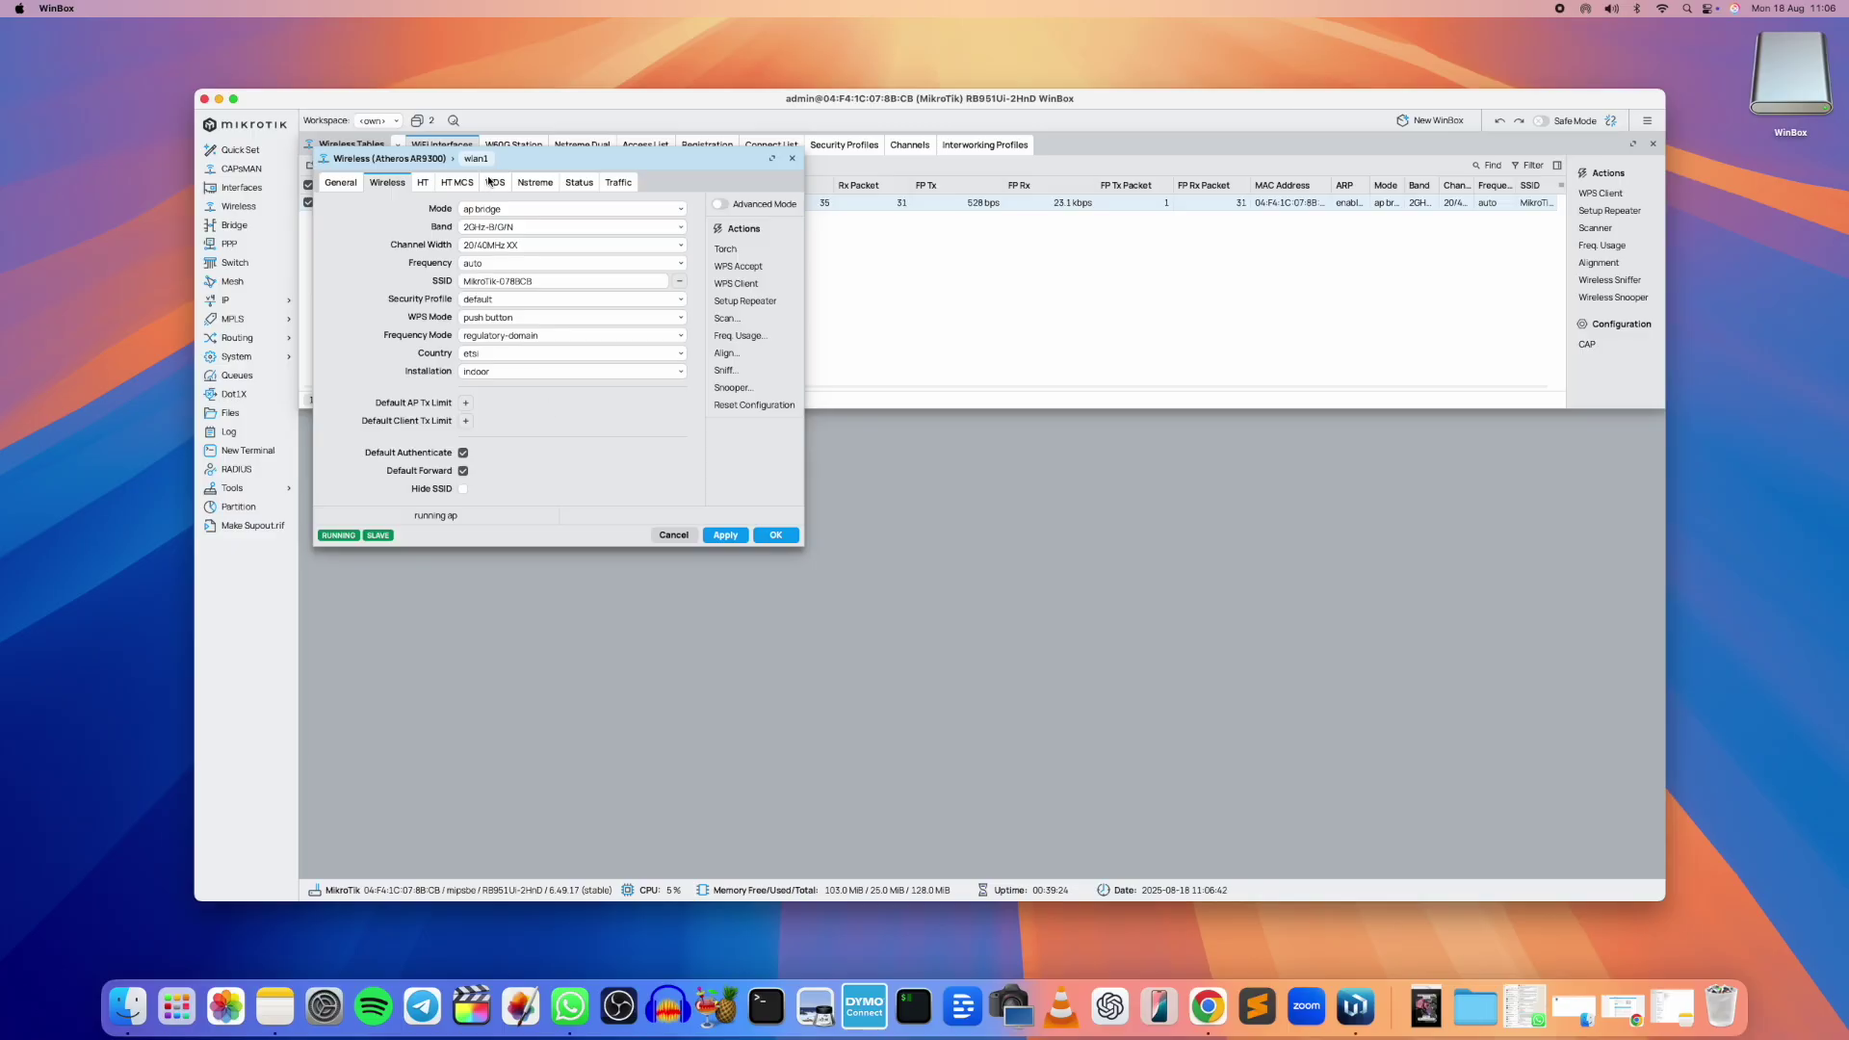
left_click(580, 183)
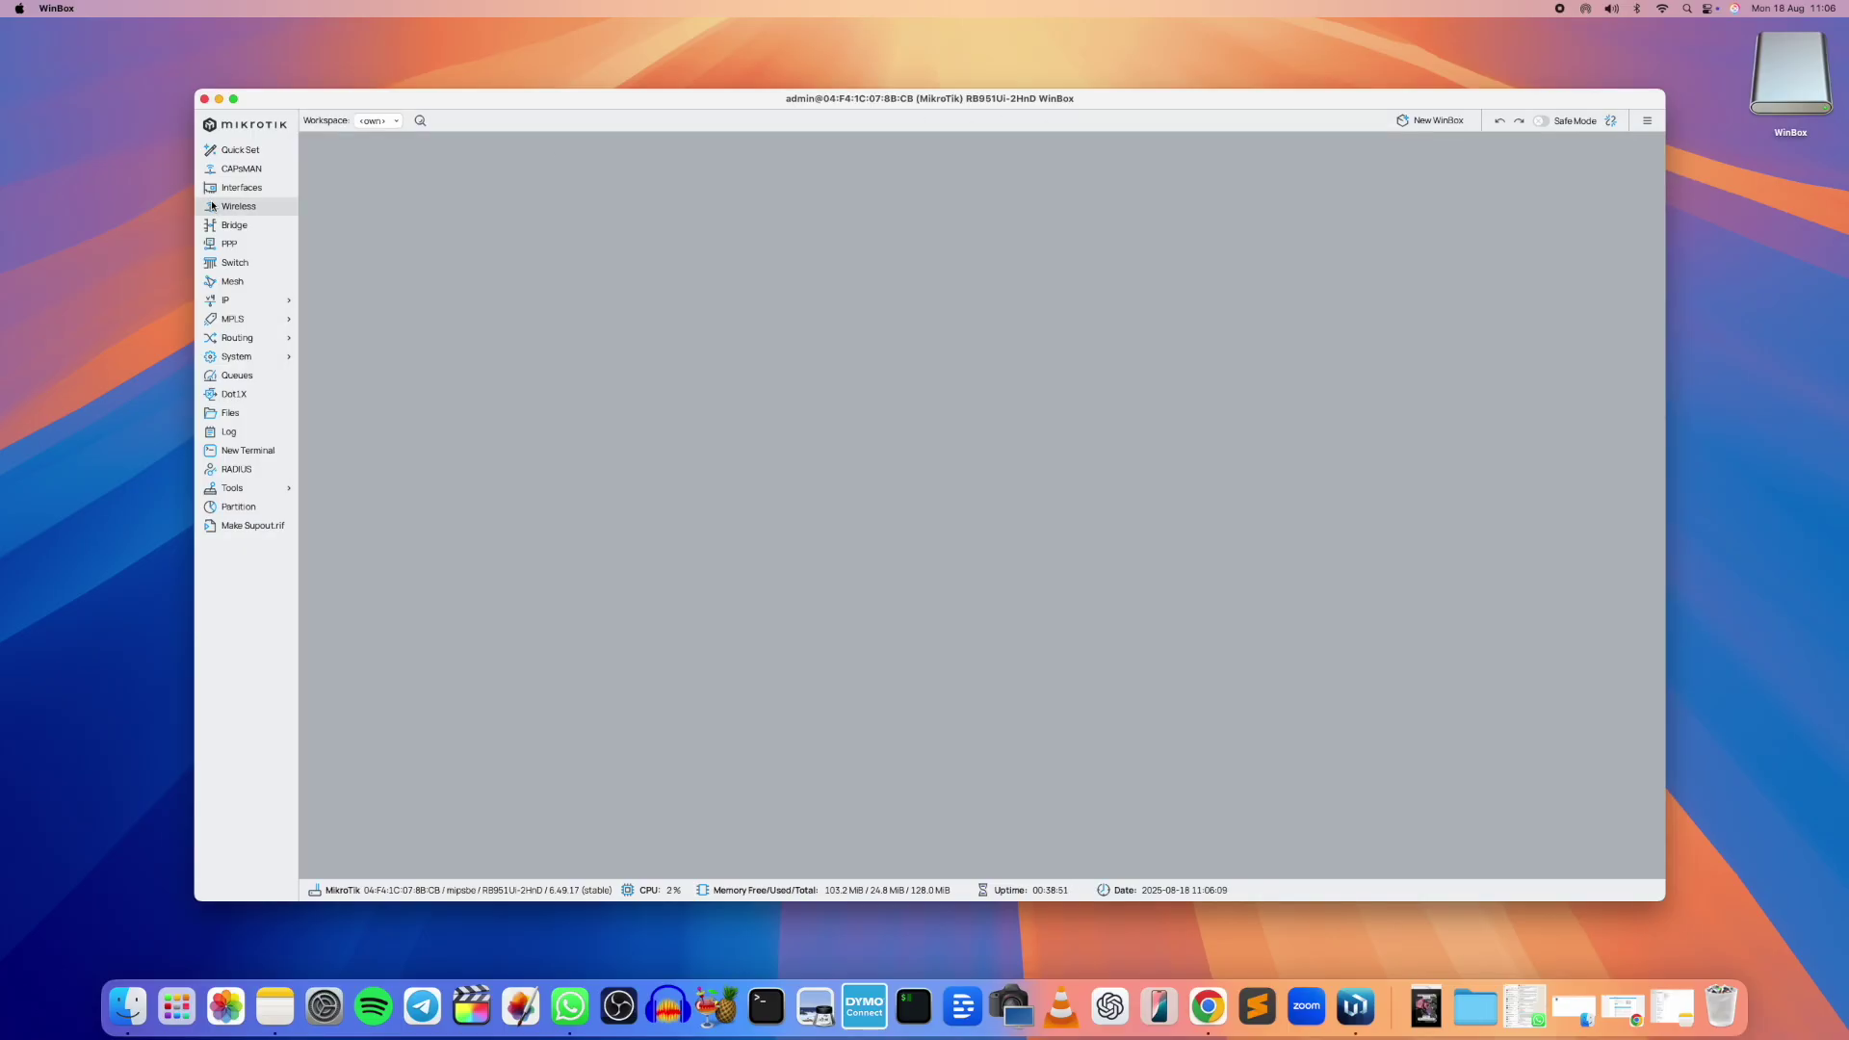
- Reselect wlan1, reopen the default security profile, then view wlan1's Status and Traffic graphs
left_click(238, 207)
left_click(395, 203)
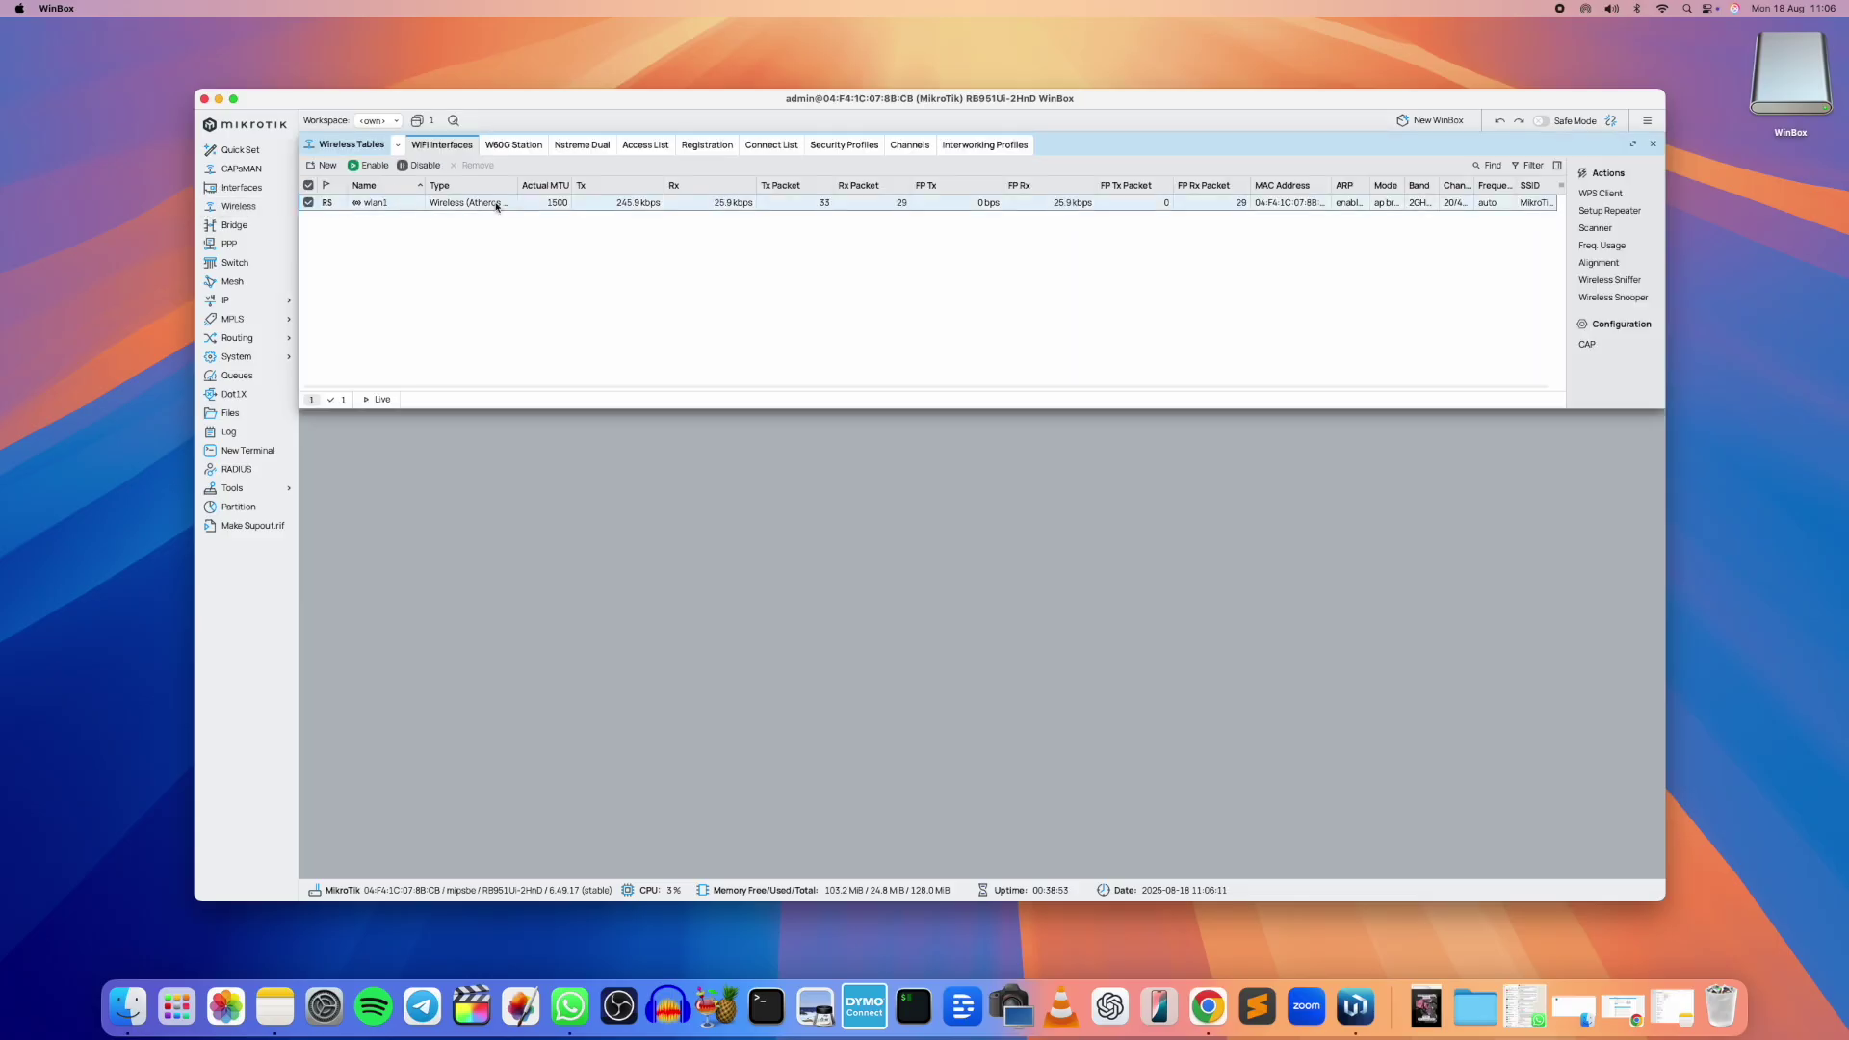
left_click(846, 147)
double_click(364, 216)
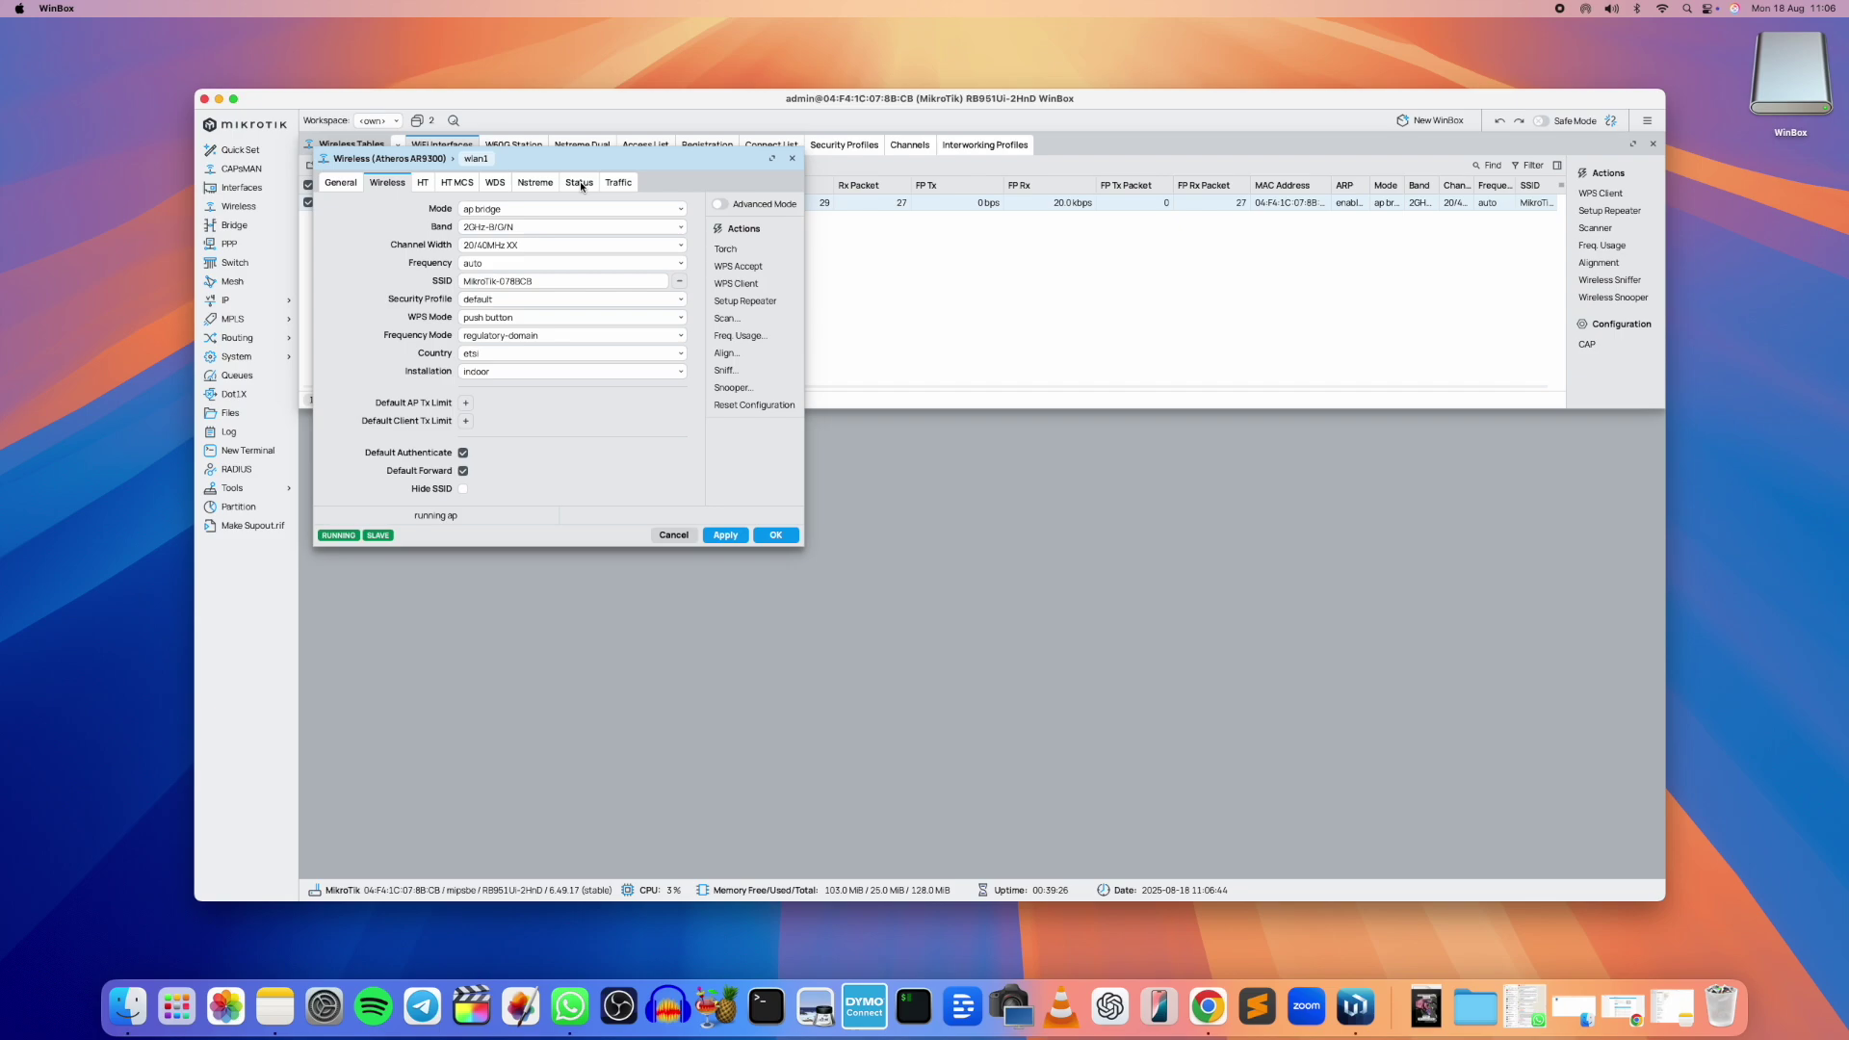
left_click(580, 181)
left_click(618, 183)
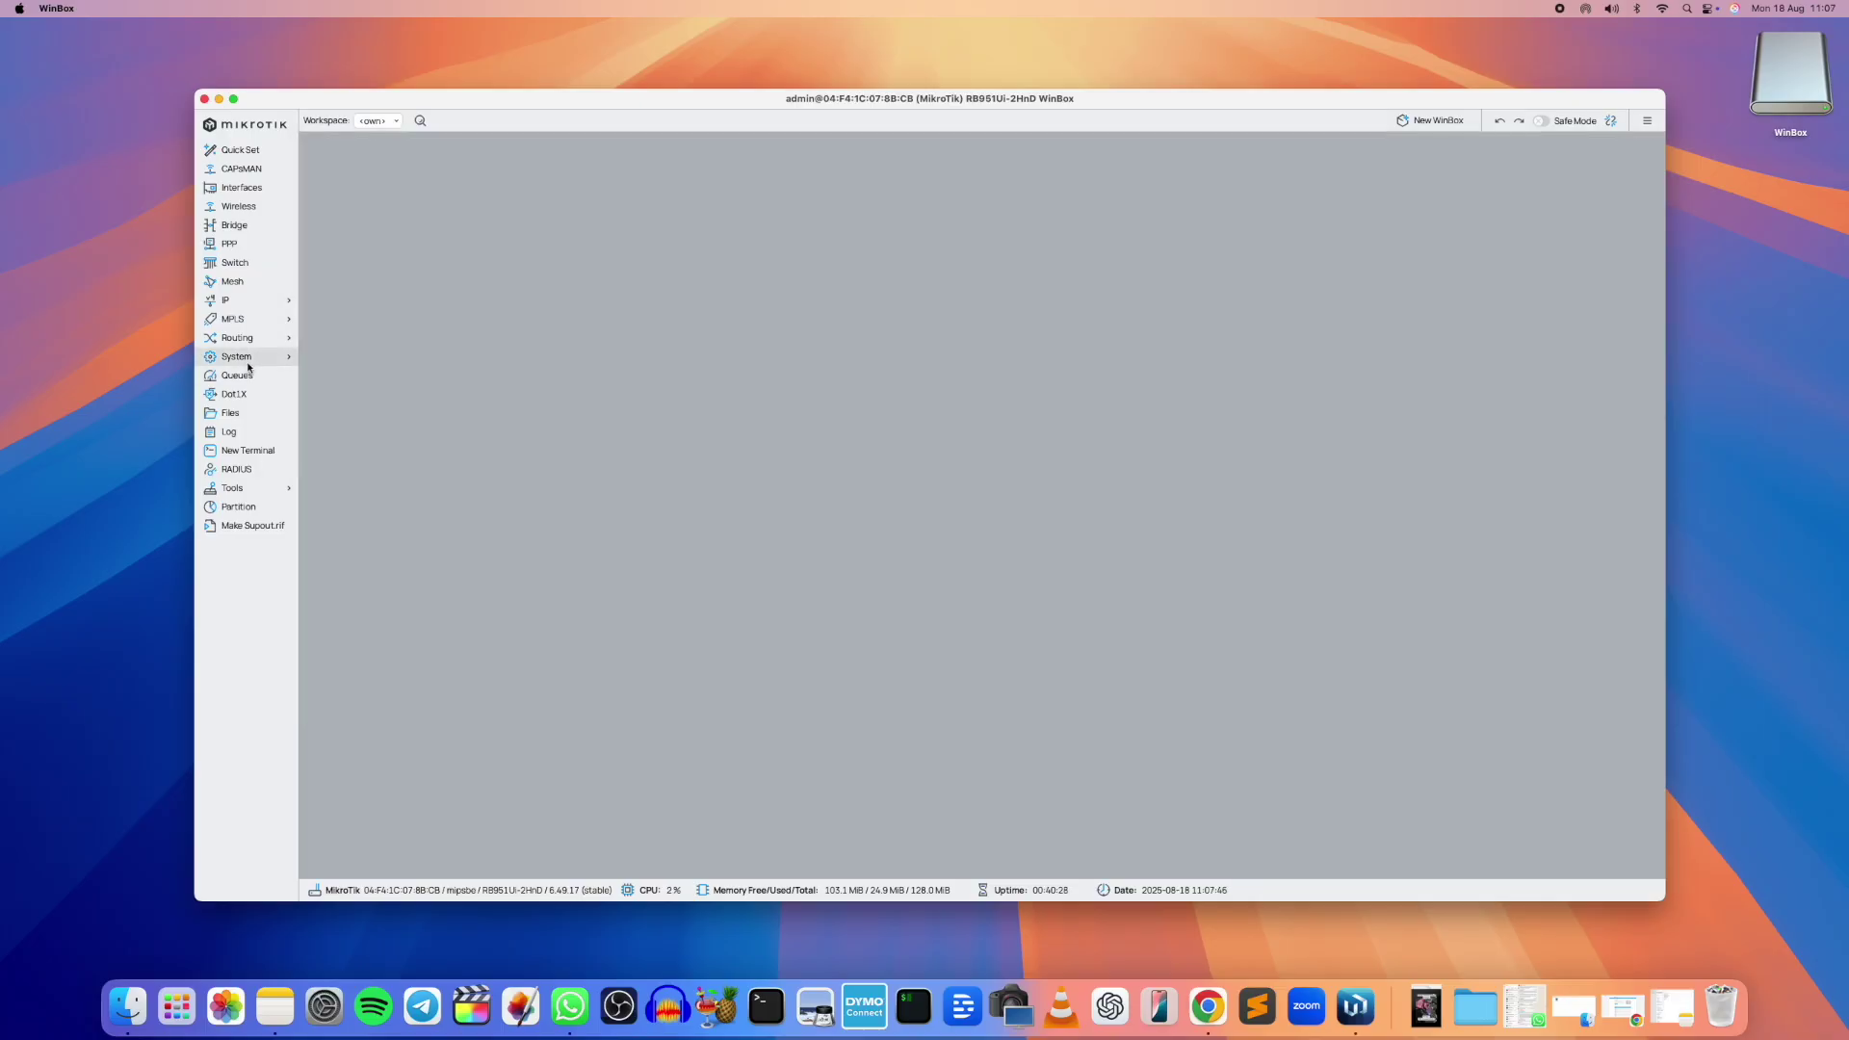
- Open System > Auto Upgrade and show its Upgrade Package Sources tab
left_click(243, 358)
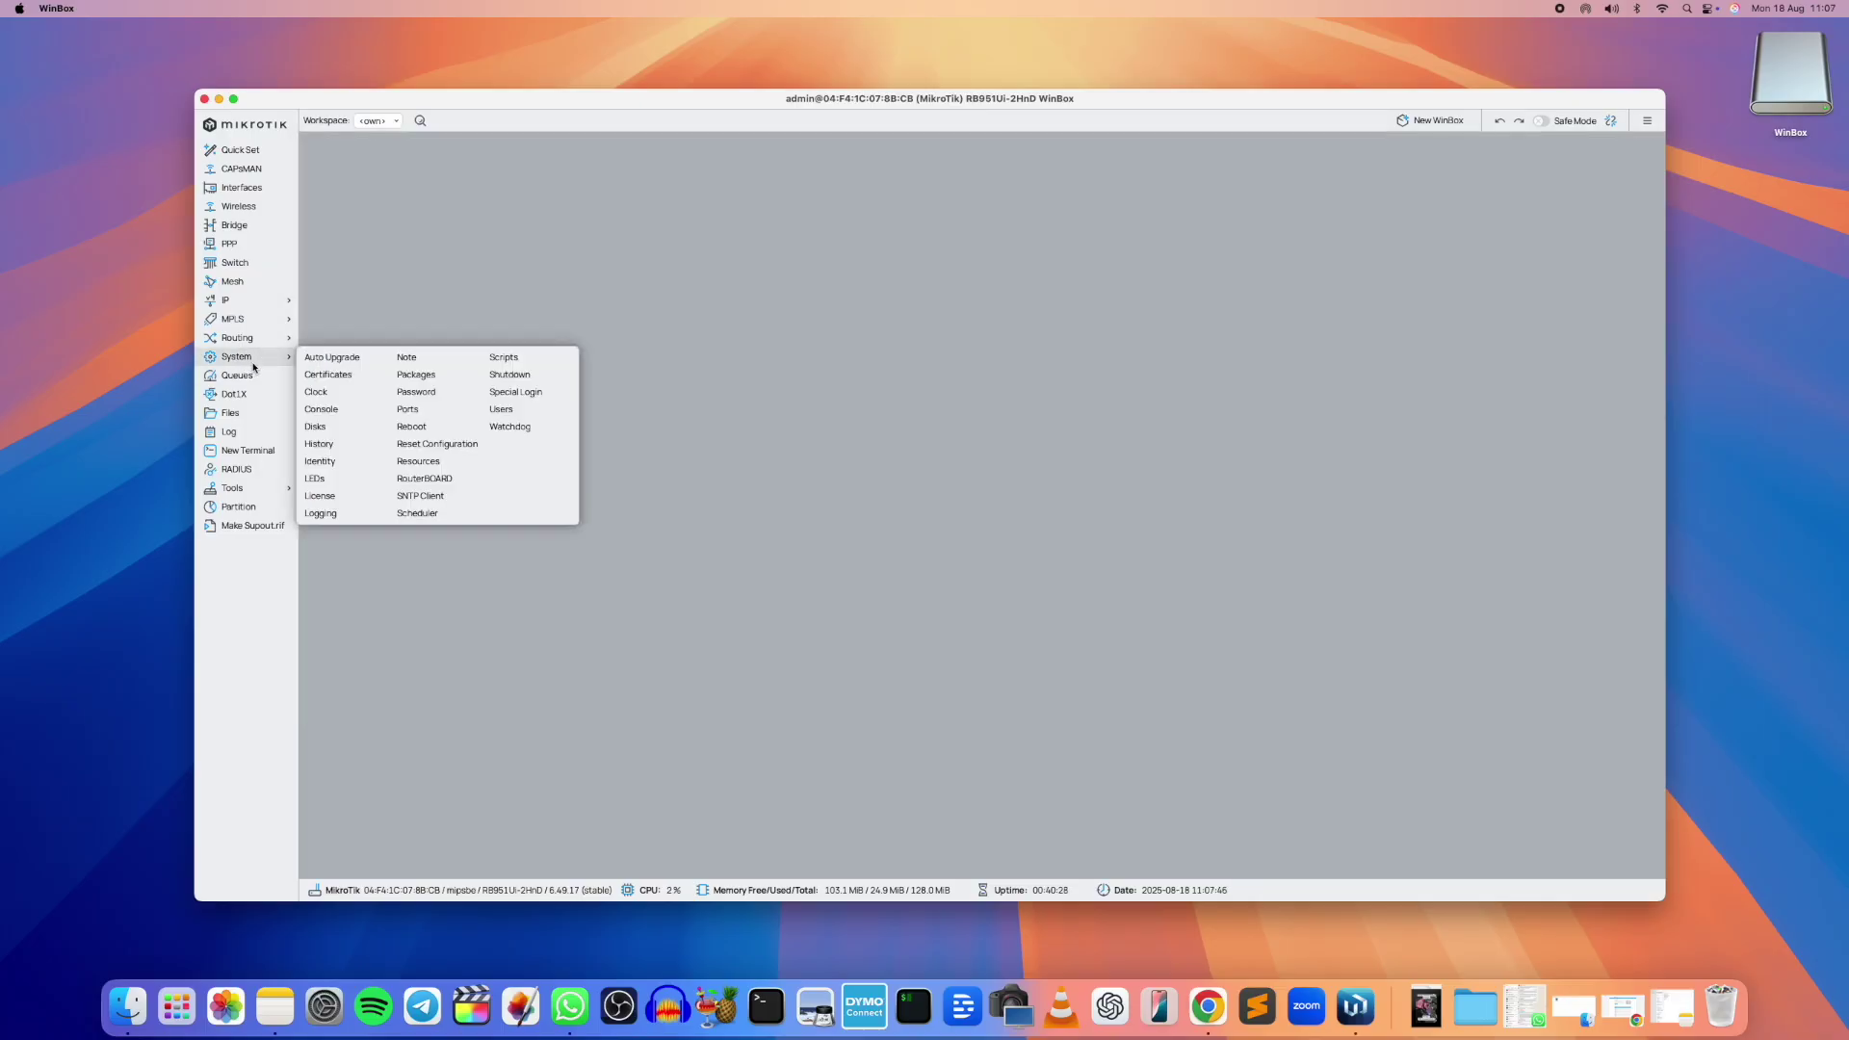
left_click(337, 358)
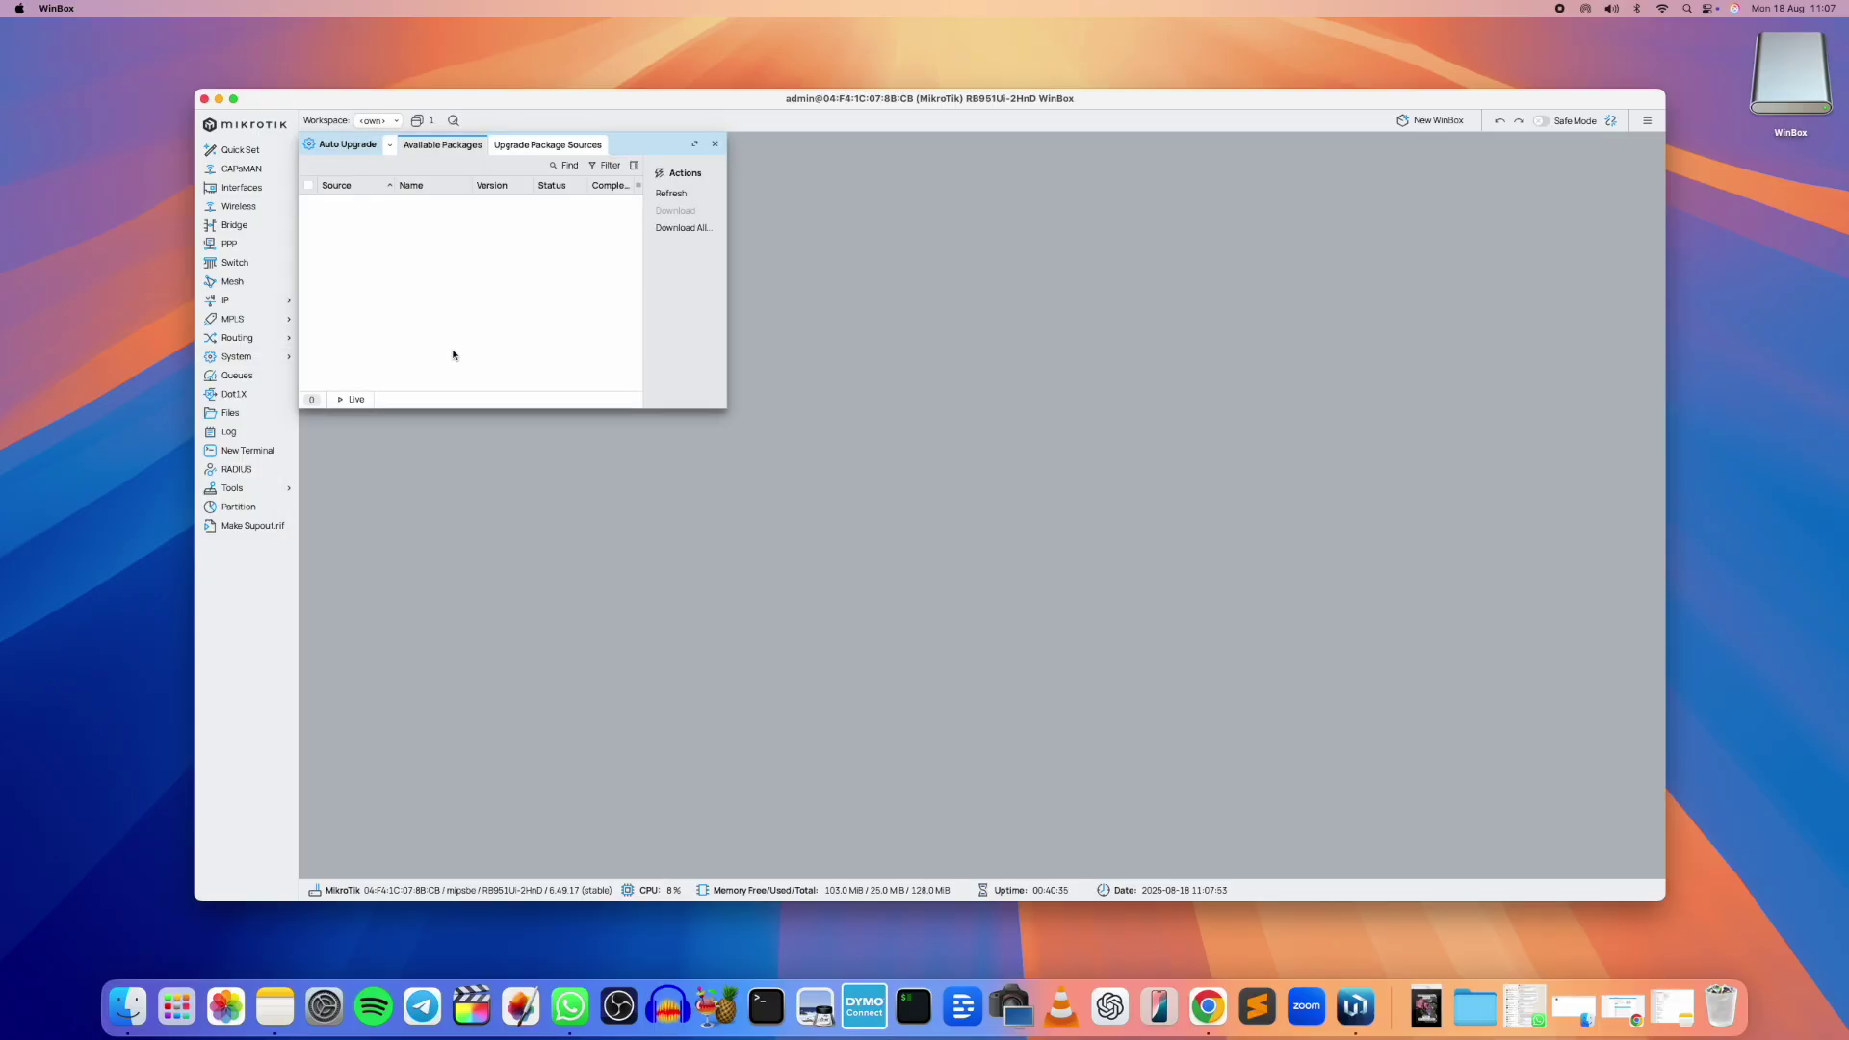
left_click(551, 146)
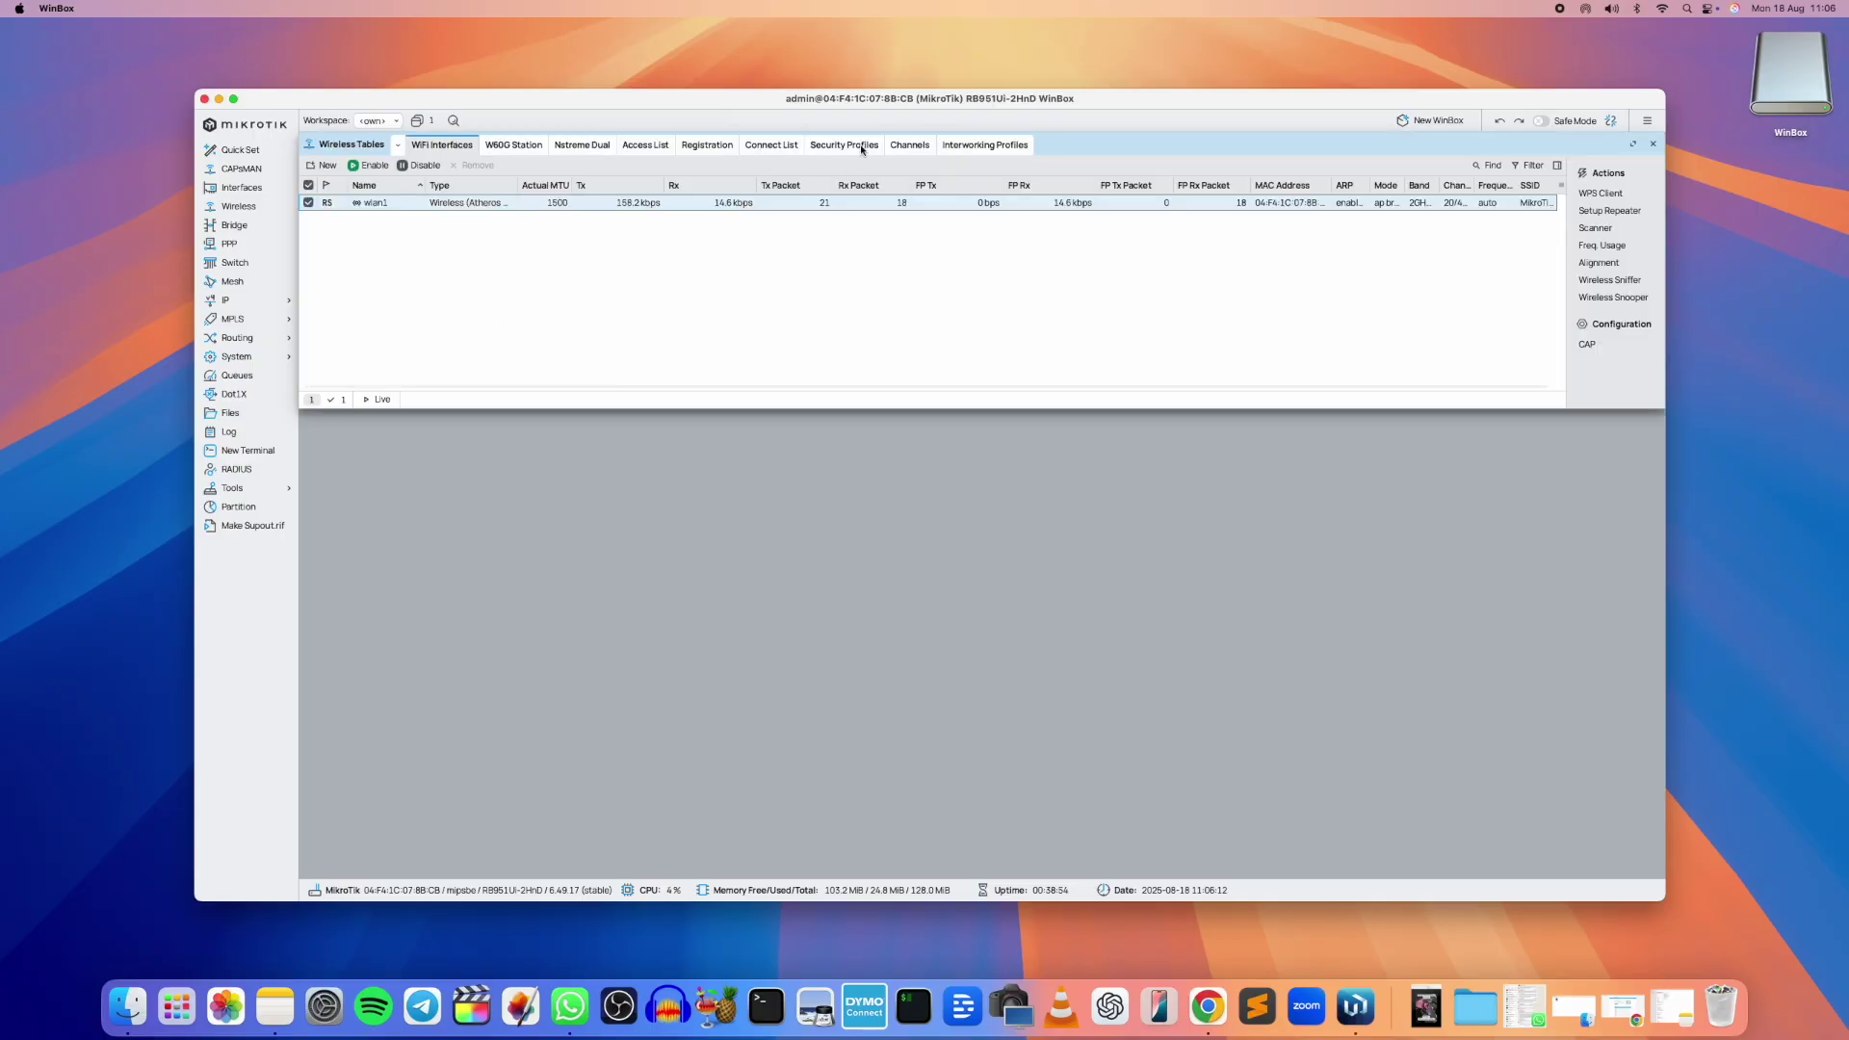
- Inspect the default wireless security profile and close it without changes
left_click(862, 150)
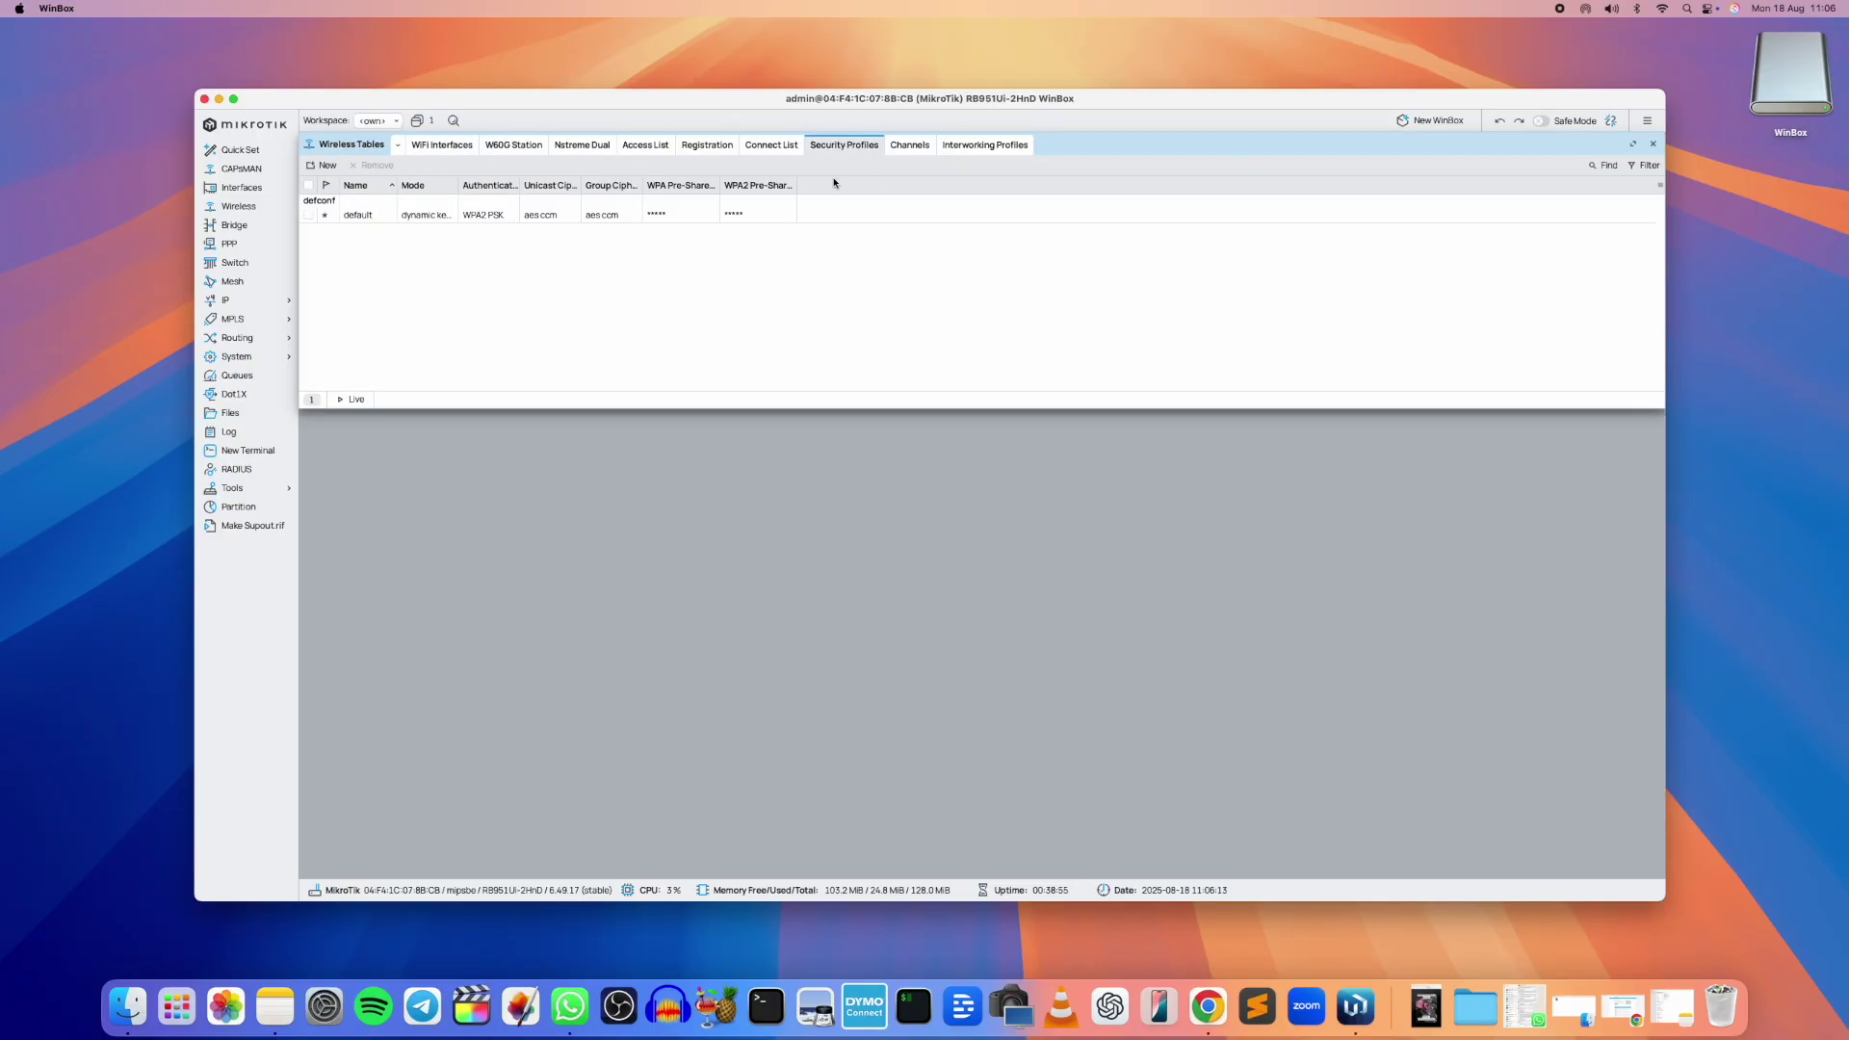
double_click(361, 215)
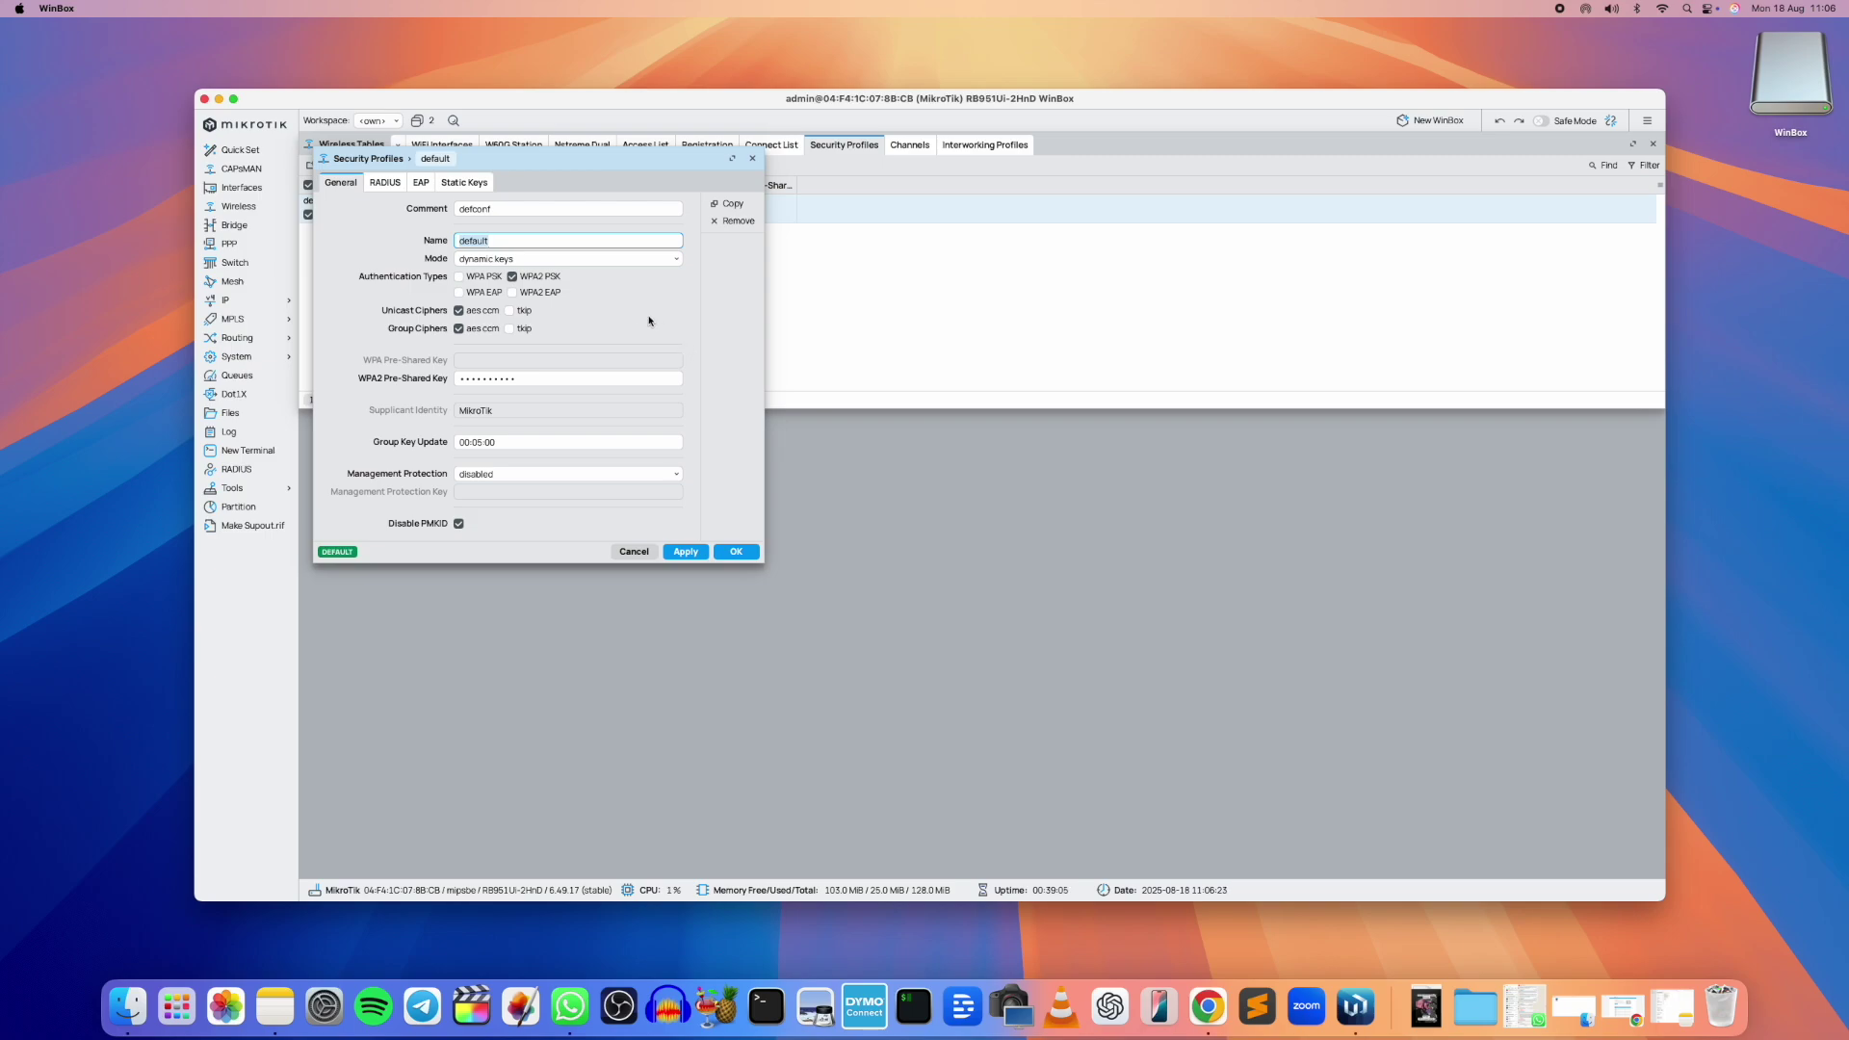
left_click(633, 553)
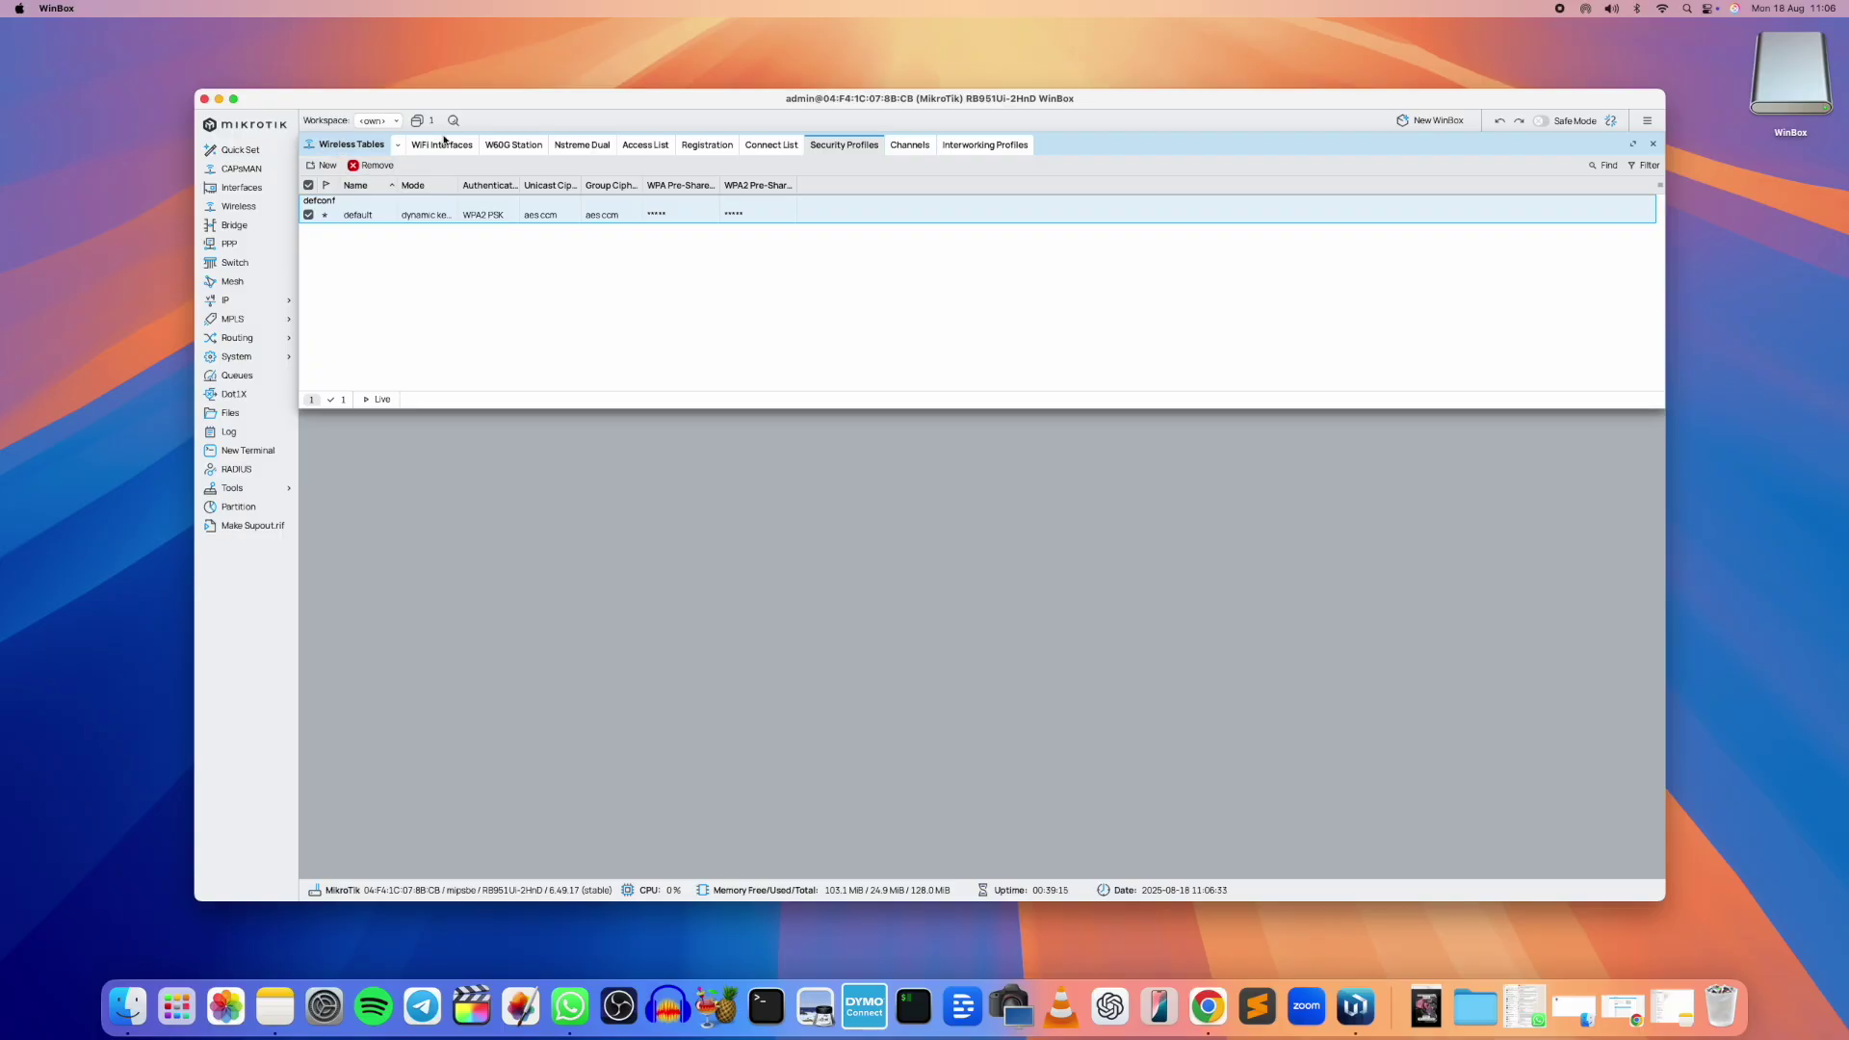
- Open wlan1's interface window and review its Wireless, Status and Traffic tabs
left_click(442, 144)
double_click(388, 203)
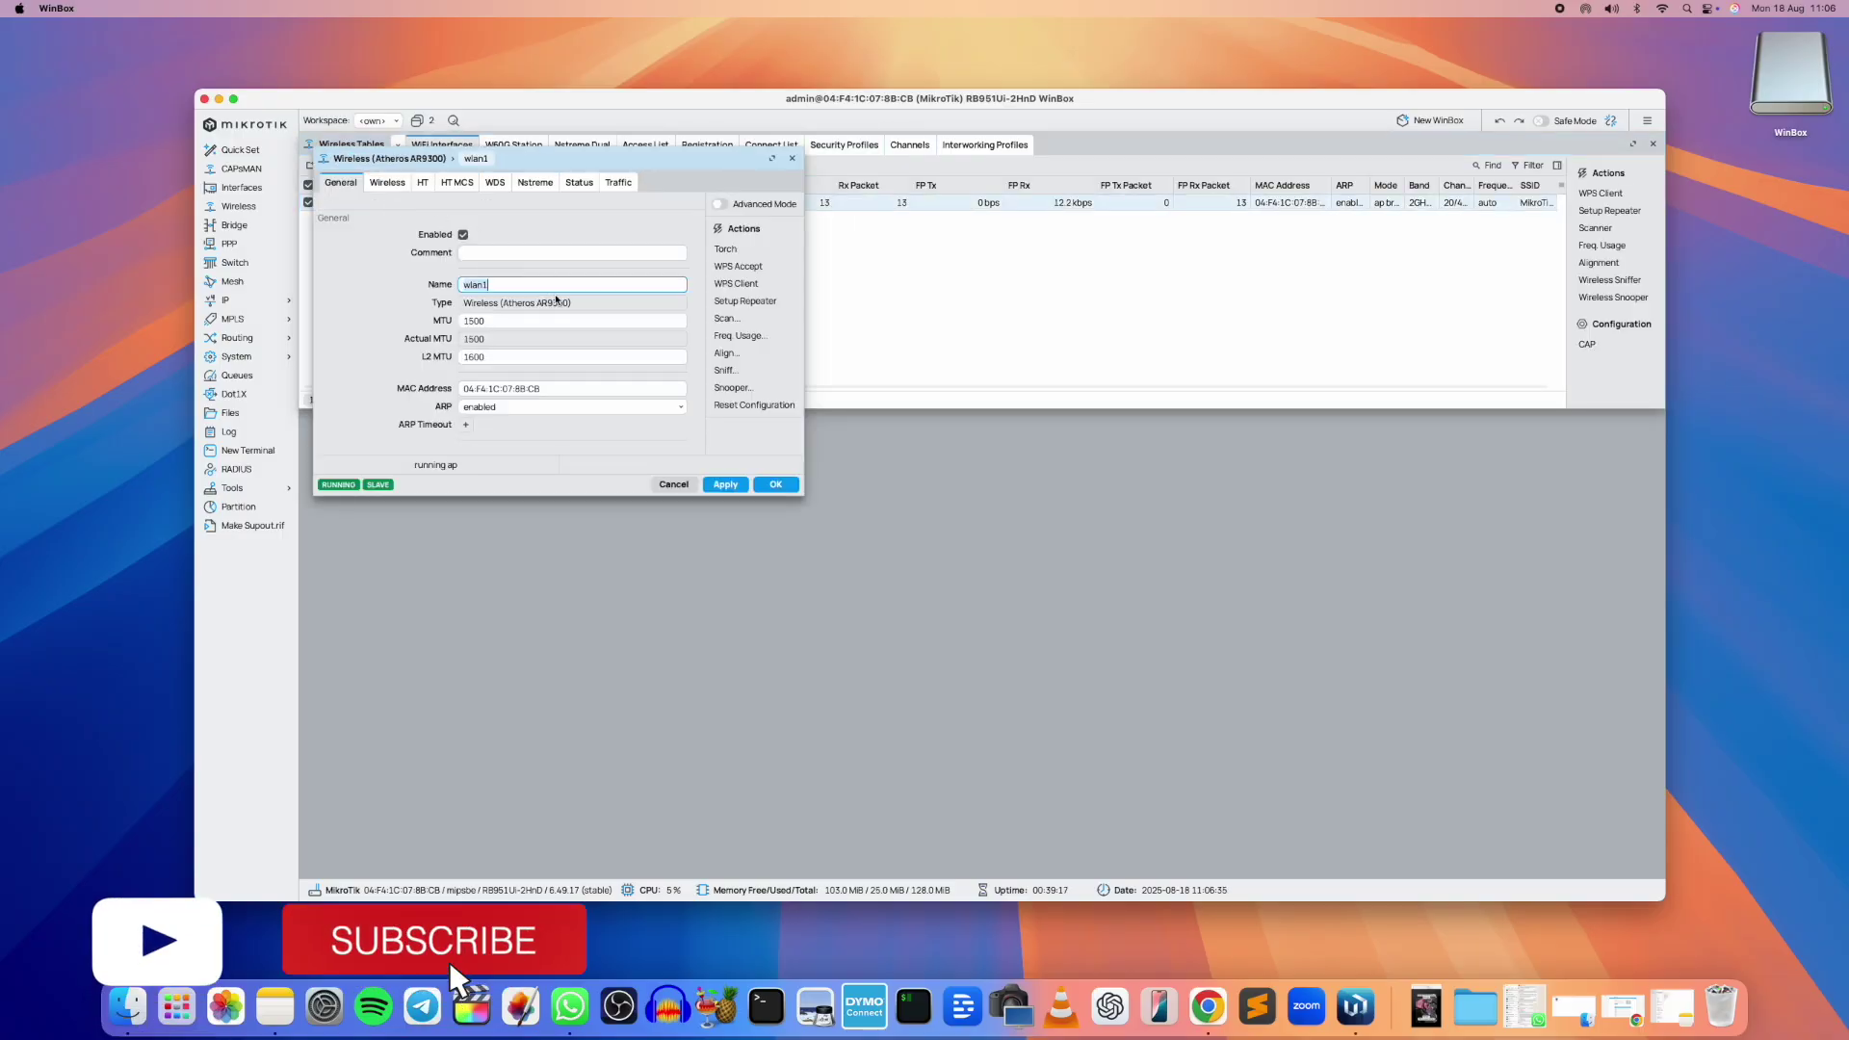
left_click(390, 184)
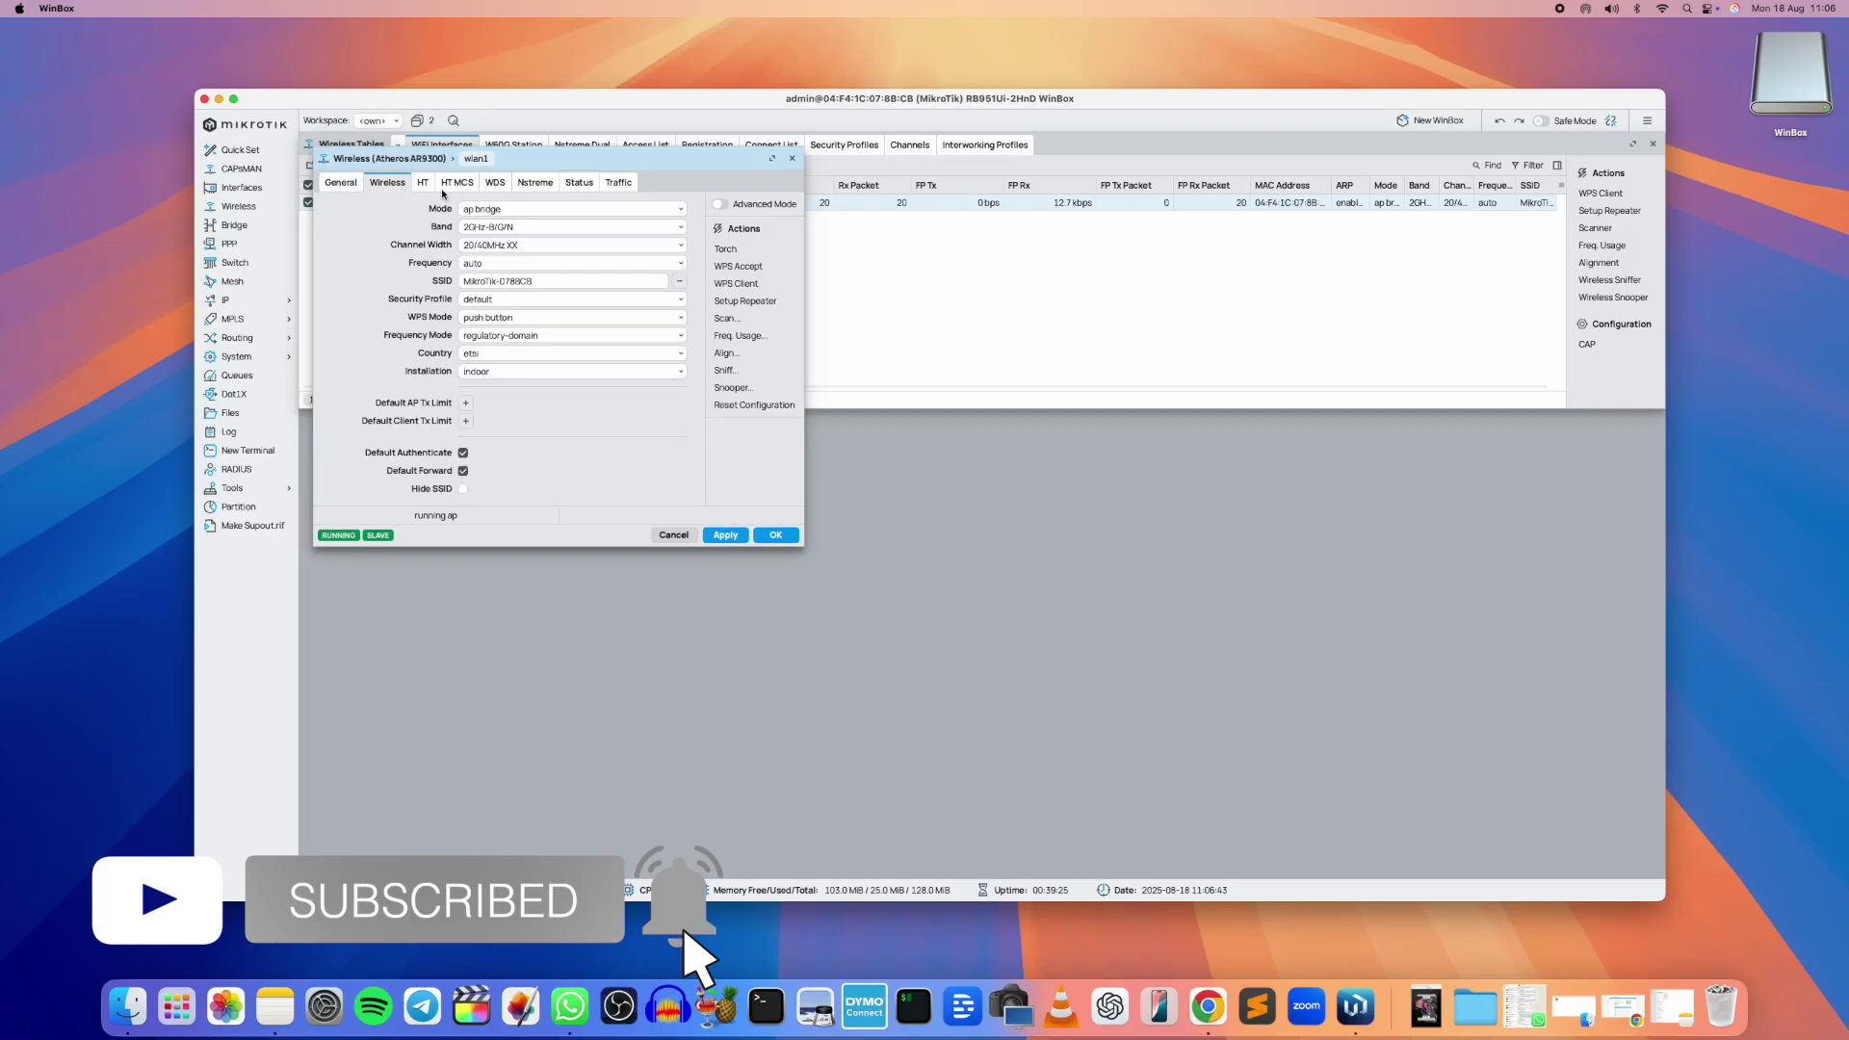
left_click(581, 187)
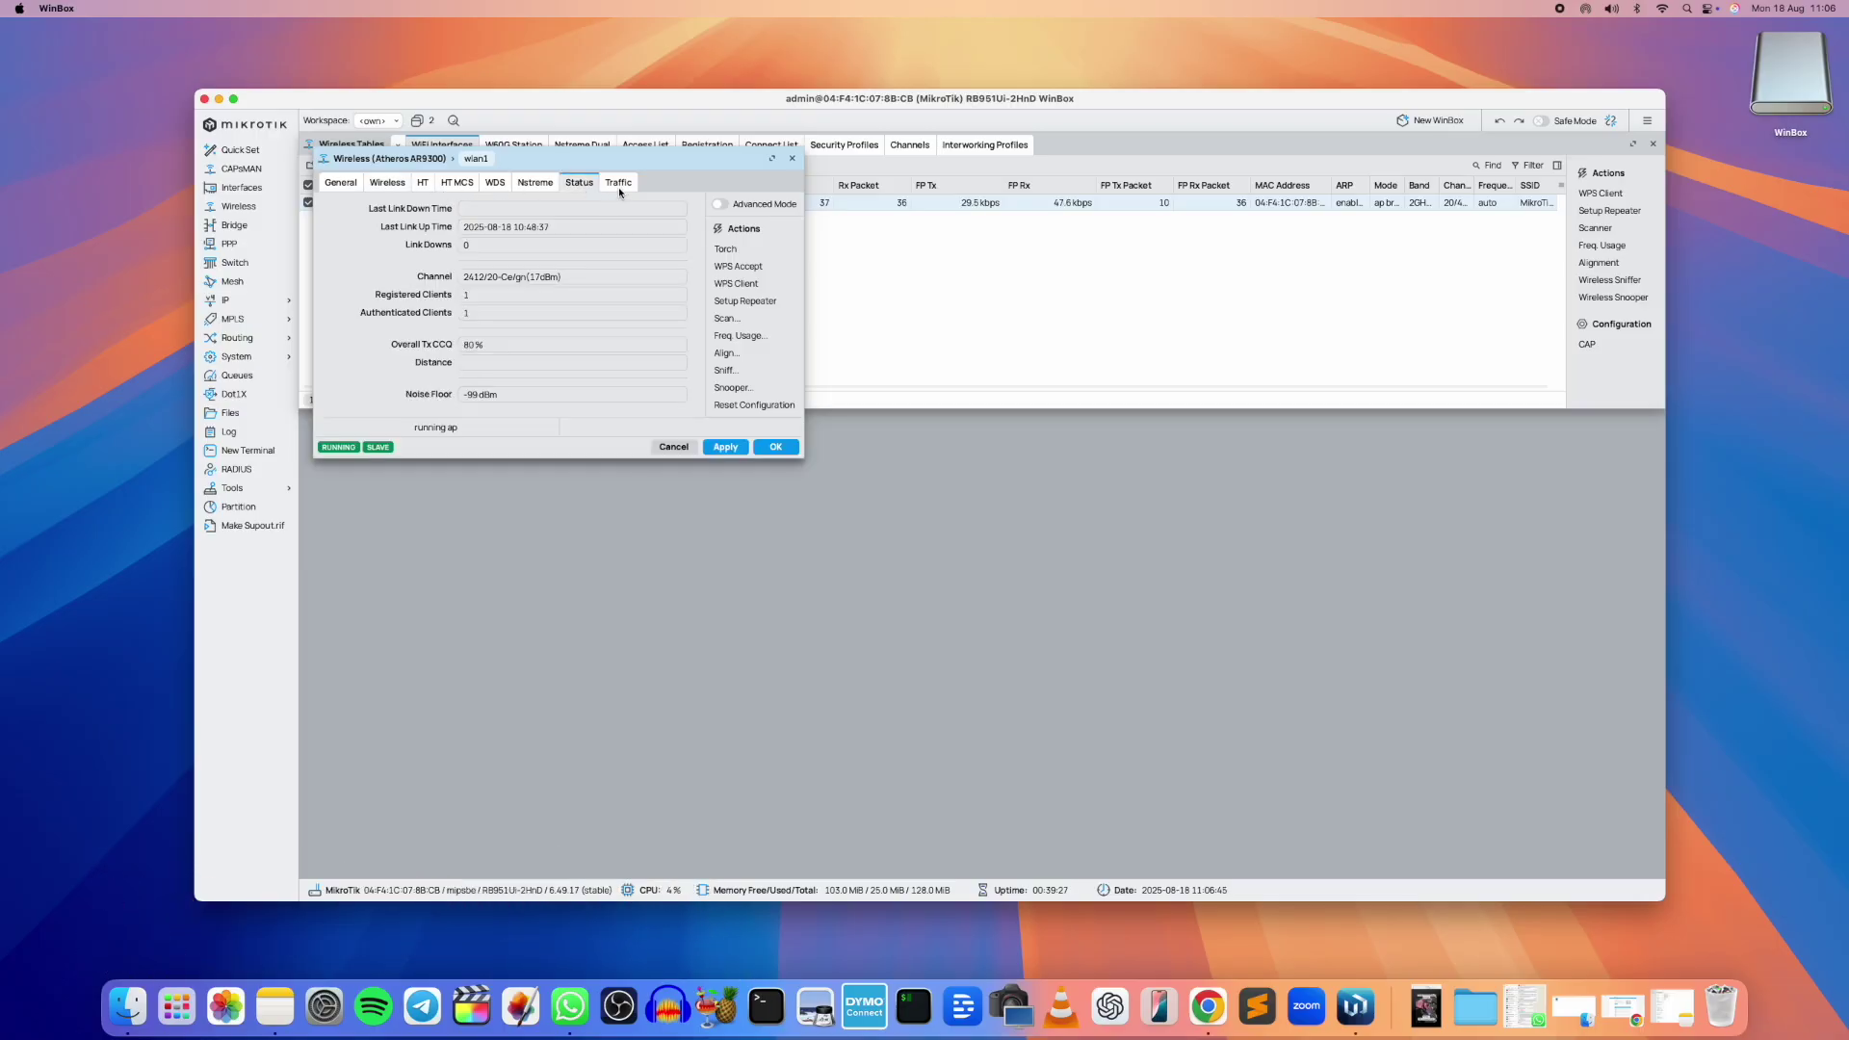
left_click(619, 183)
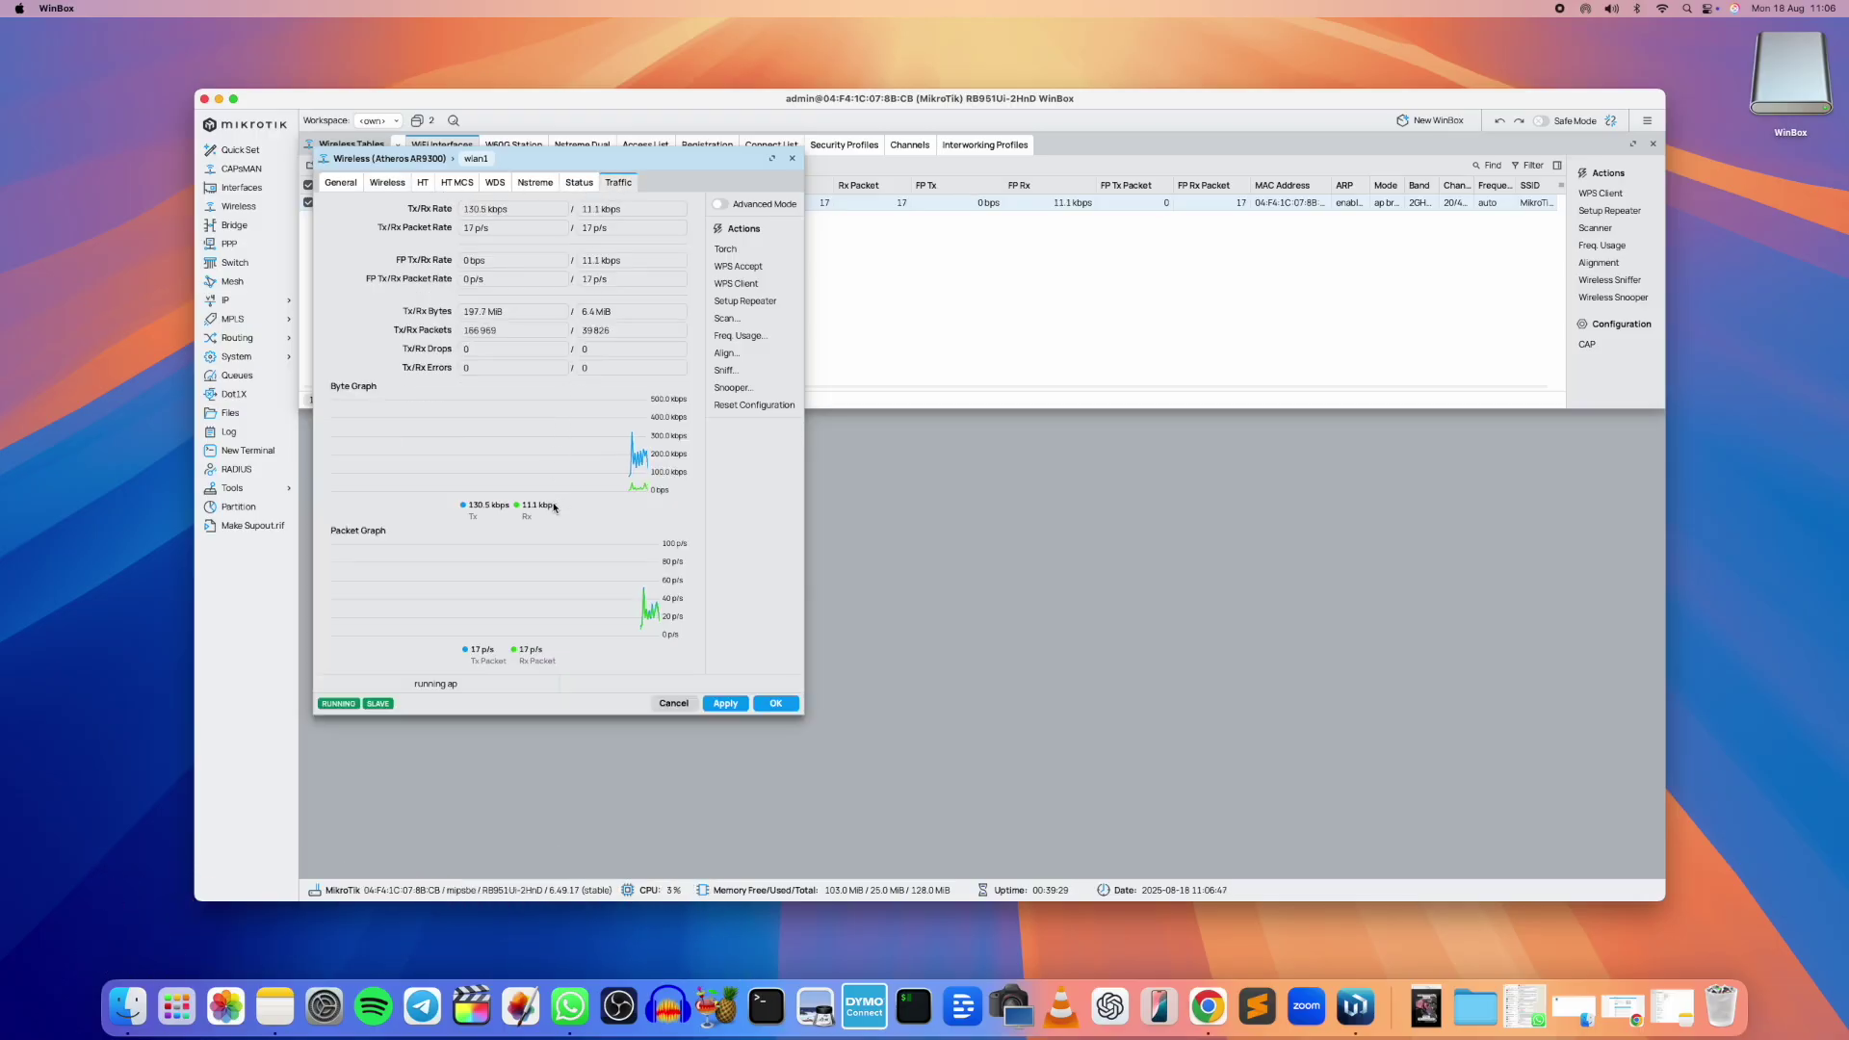